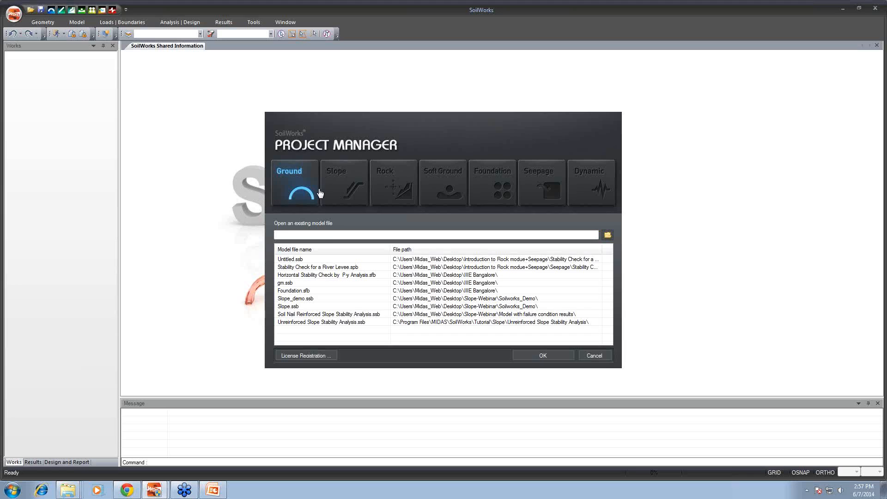
- Create a new Seepage project with kN, m and sec units, keeping the default initial parameters
left_click(549, 177)
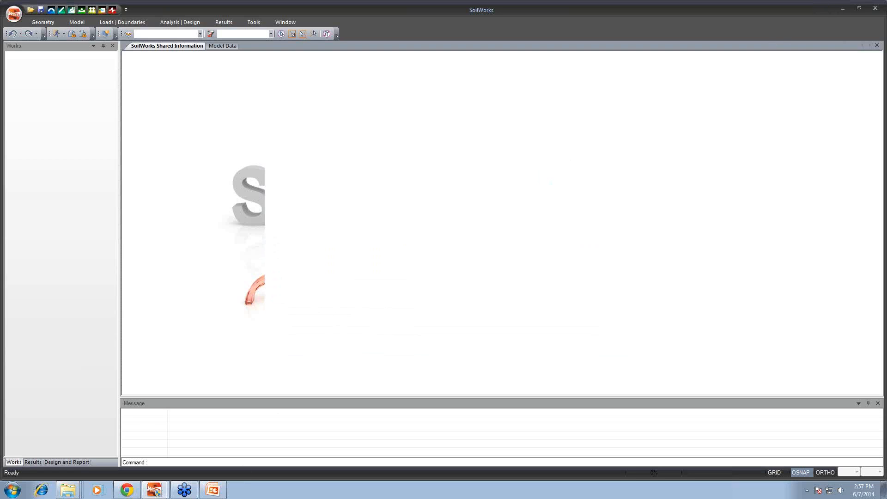
left_click(152, 491)
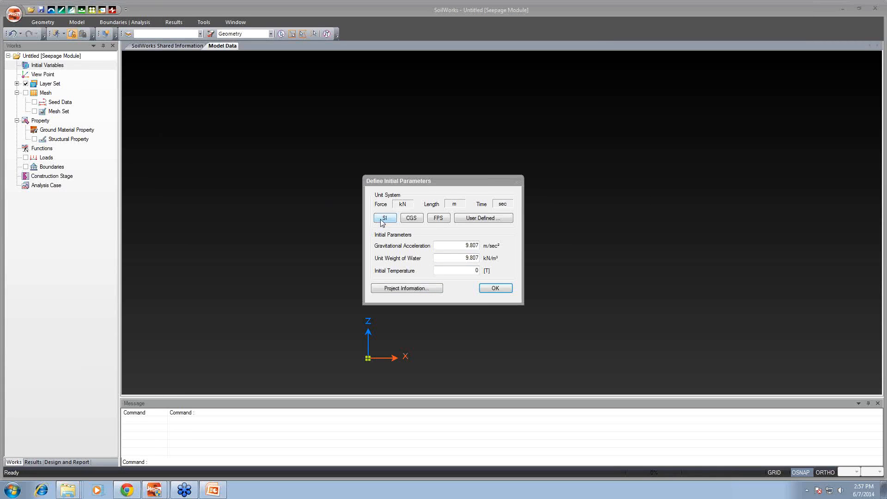
left_click(491, 222)
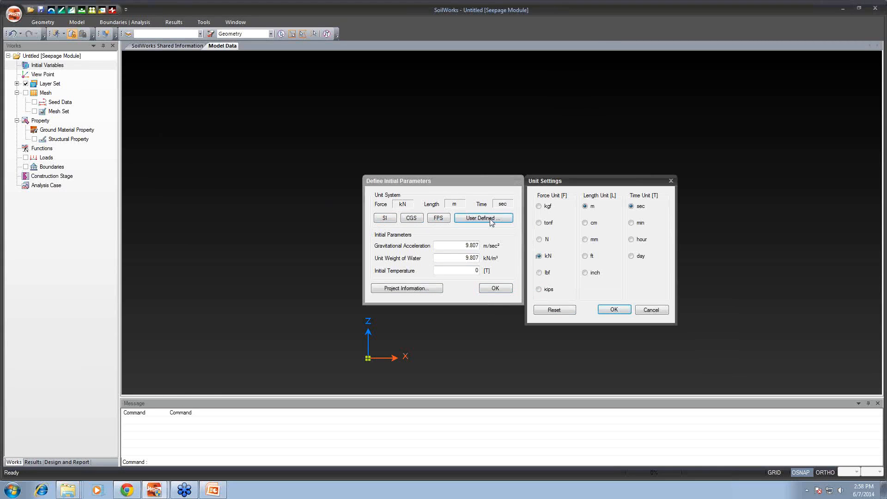
left_click(615, 310)
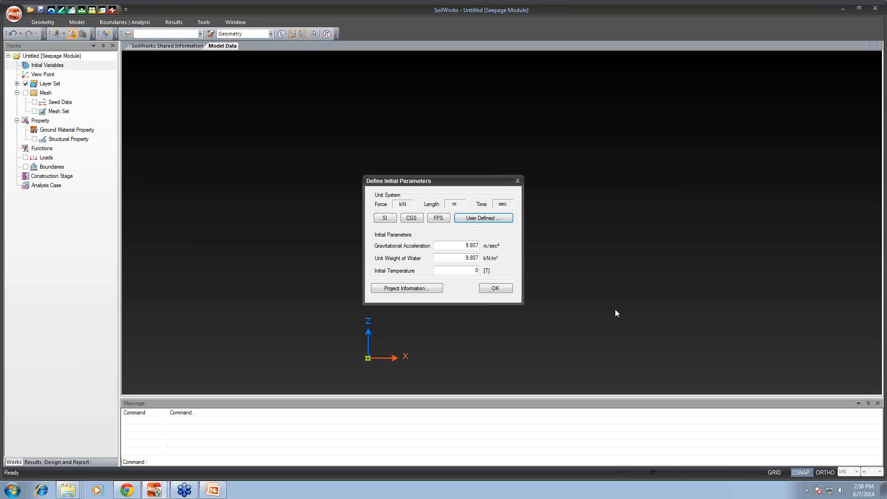
left_click(493, 289)
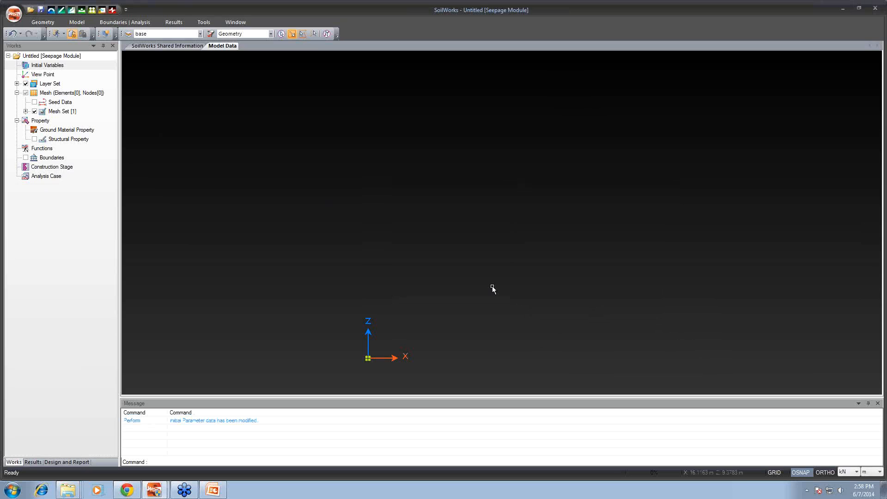
left_click(14, 14)
mouse_move(52, 112)
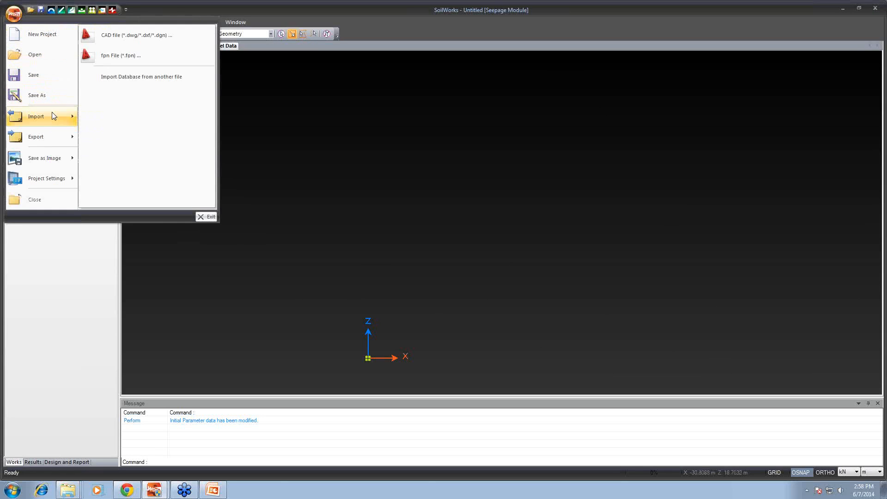
left_click(137, 78)
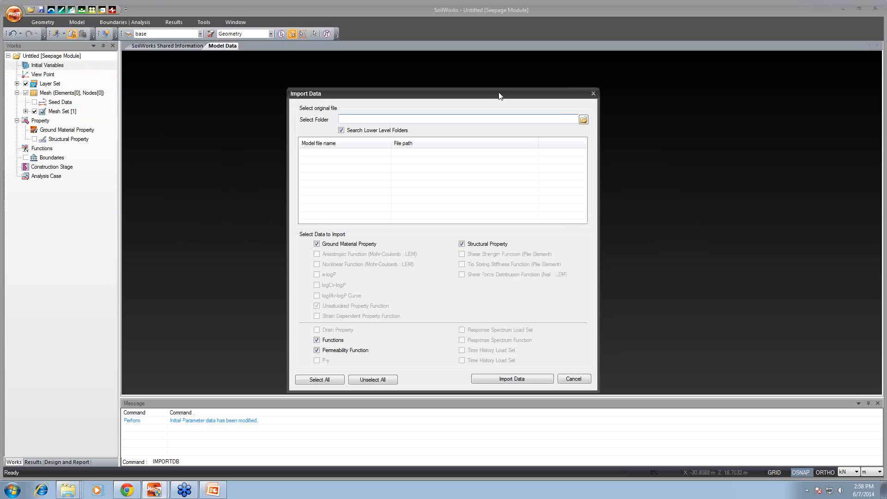
left_click(594, 94)
- Import the CAD drawing Stability Check for a River Levee.dwg from the desktop folder Introduction to Rock modue+Seepage, subfolder Seepage
left_click(15, 15)
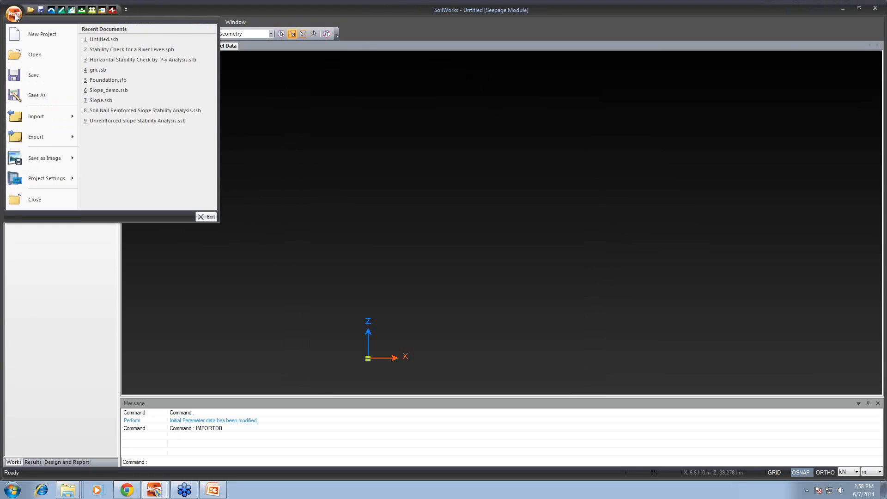
mouse_move(58, 123)
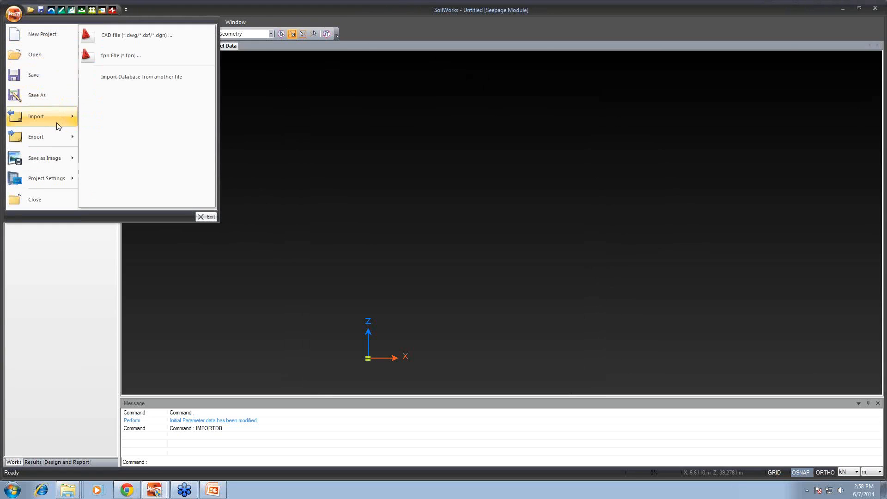
left_click(149, 33)
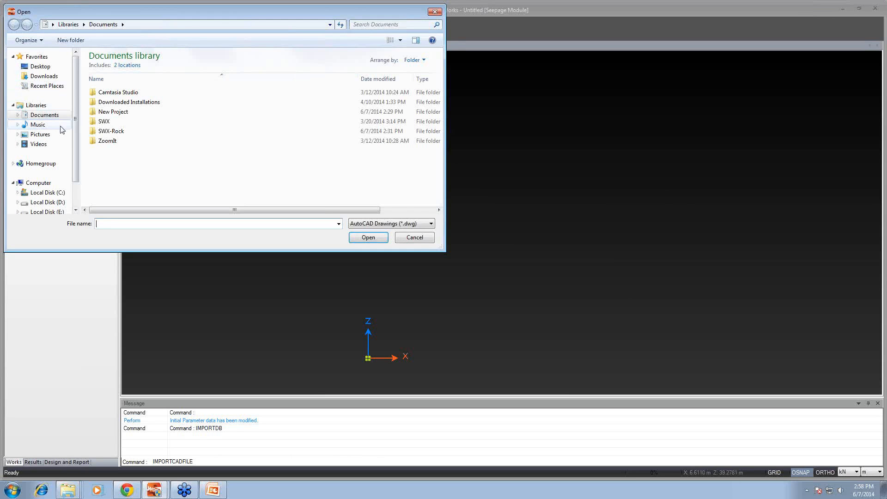
left_click_drag(76, 127, 67, 150)
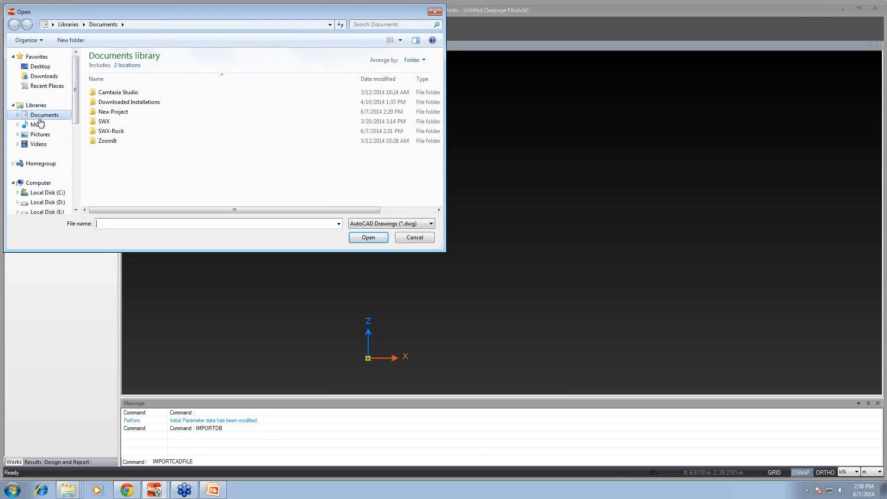
left_click(36, 66)
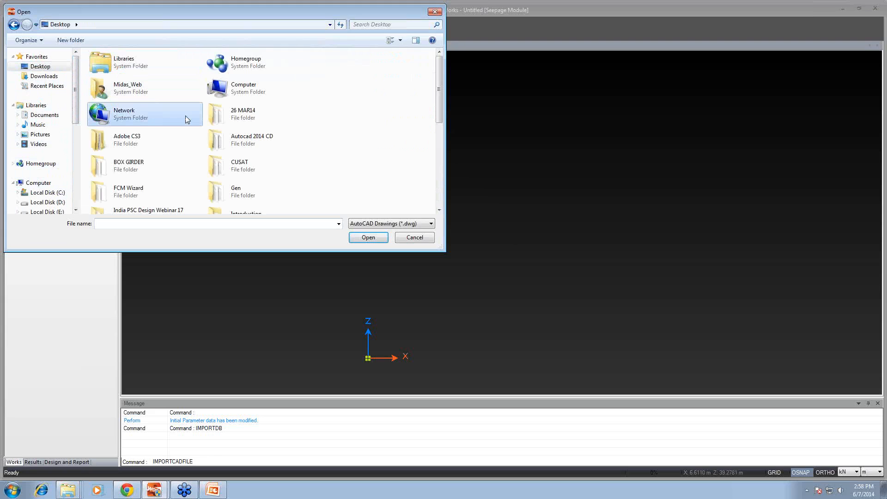
scroll(187, 119, "down", 5)
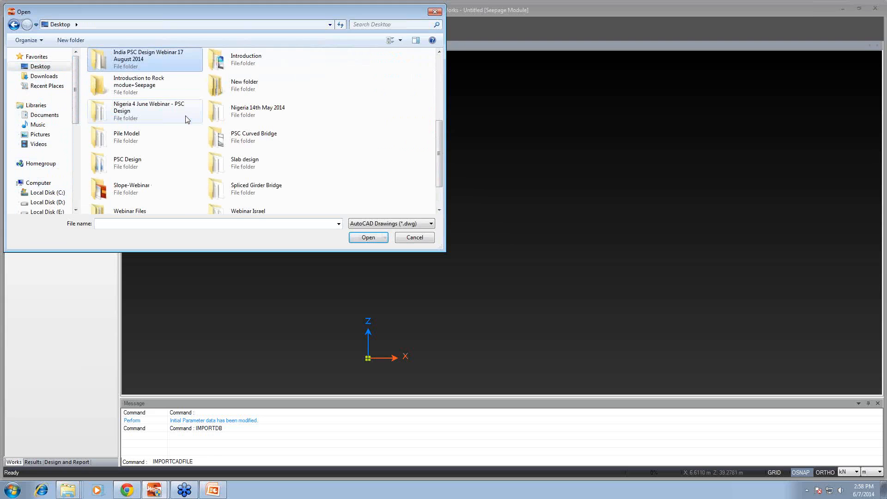
double_click(156, 89)
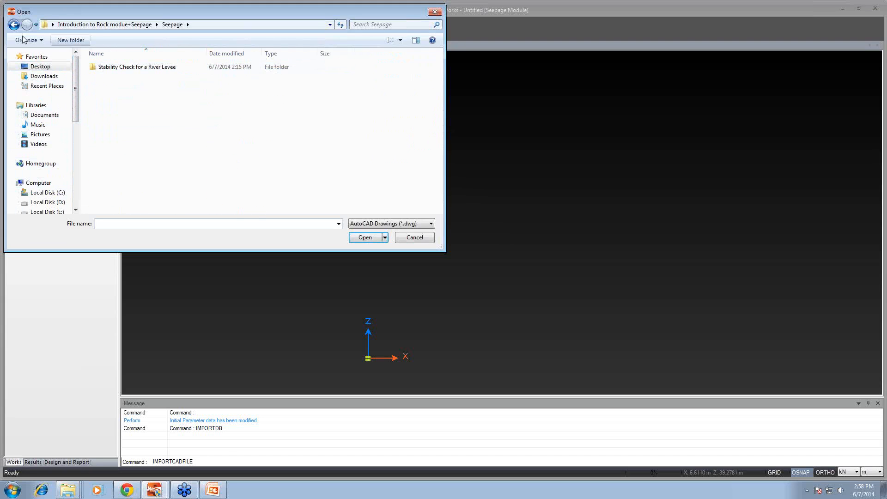
double_click(143, 69)
left_click(112, 70)
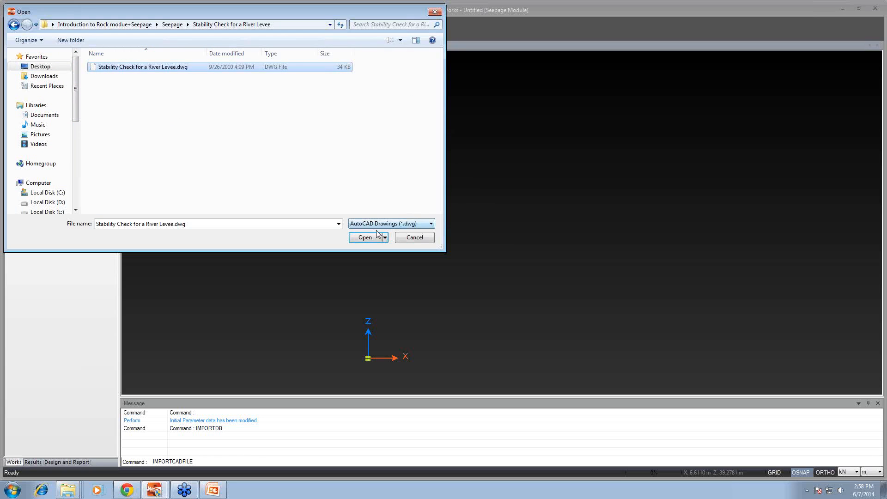
left_click(359, 238)
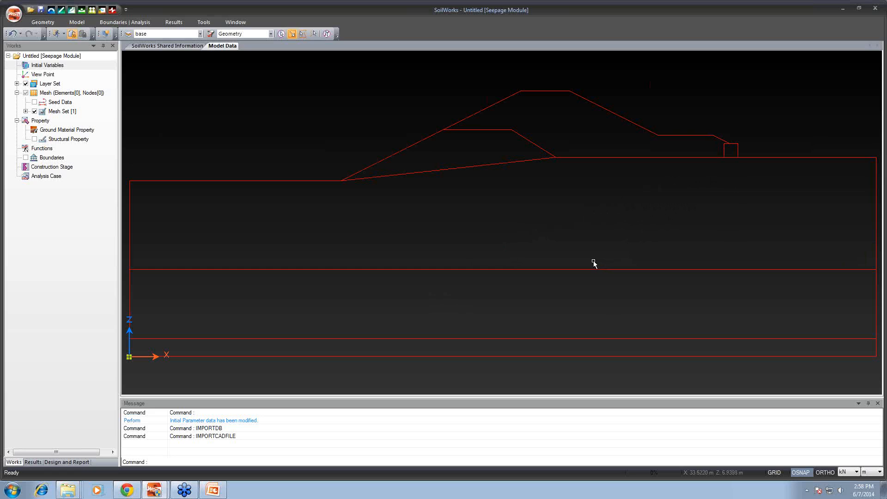
- Import ground materials, structural properties, functions and permeability functions from Untitled.ssb in the desktop project's Stability Check for a River Levee folder
left_click(14, 14)
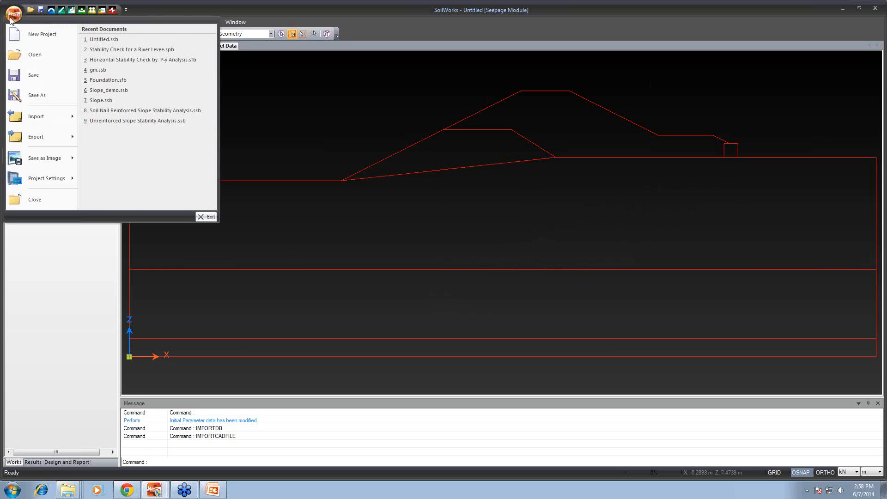
left_click(37, 128)
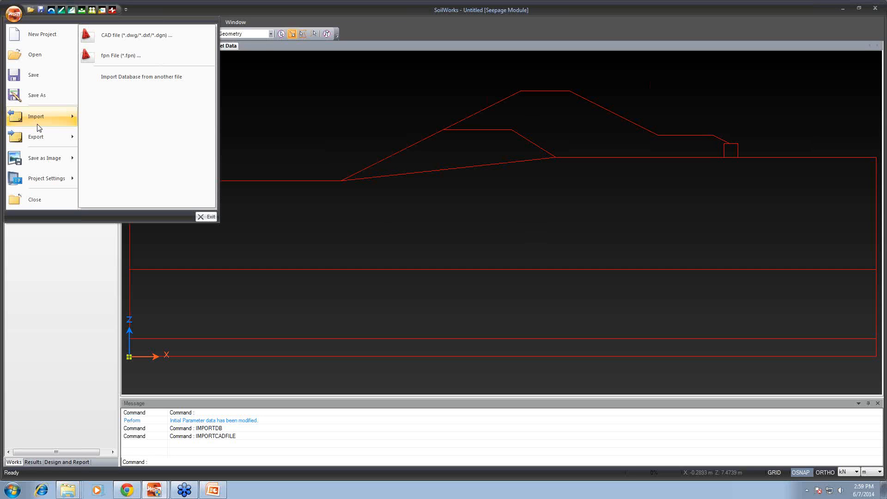
left_click(146, 78)
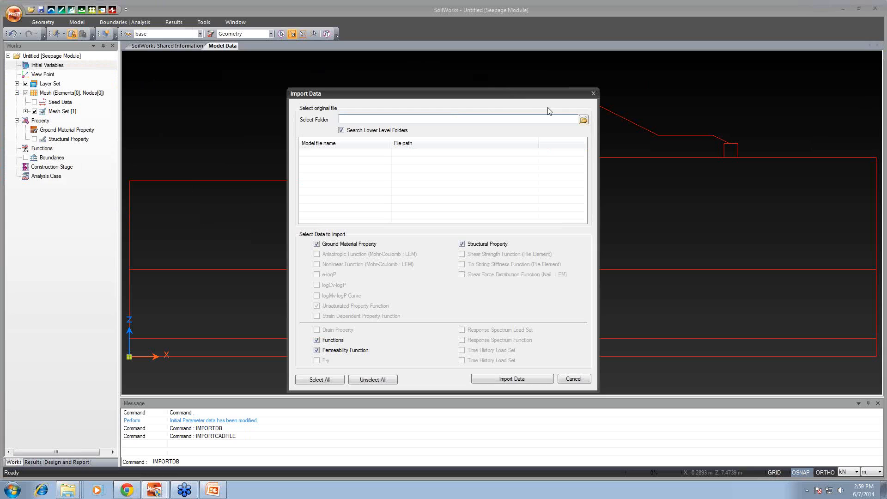
left_click(584, 120)
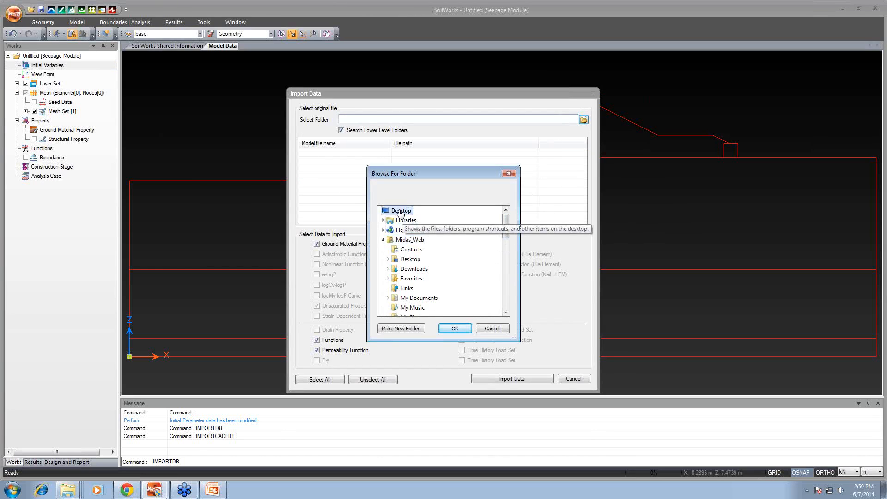
left_click(496, 213)
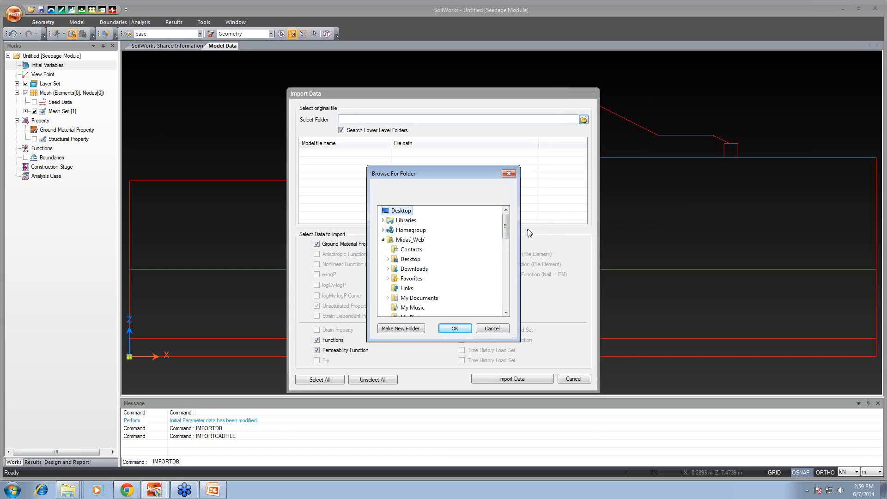
left_click_drag(505, 238, 500, 274)
left_click(462, 270)
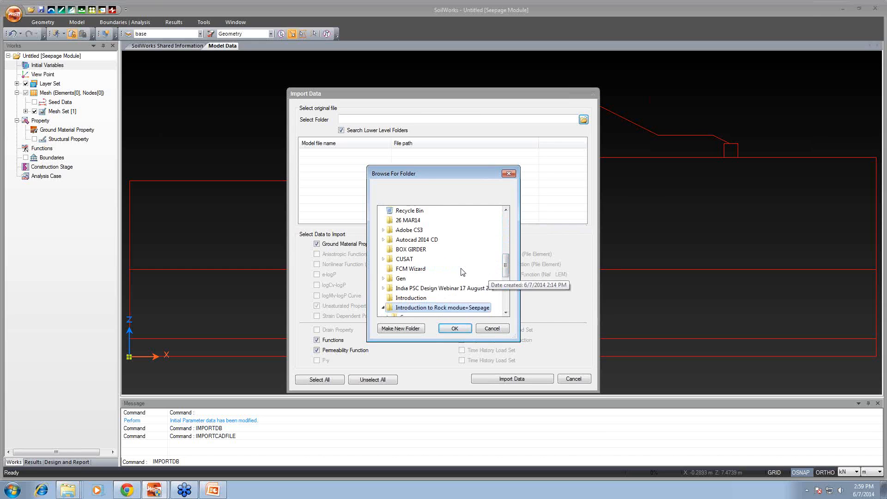
left_click(506, 313)
left_click(506, 313)
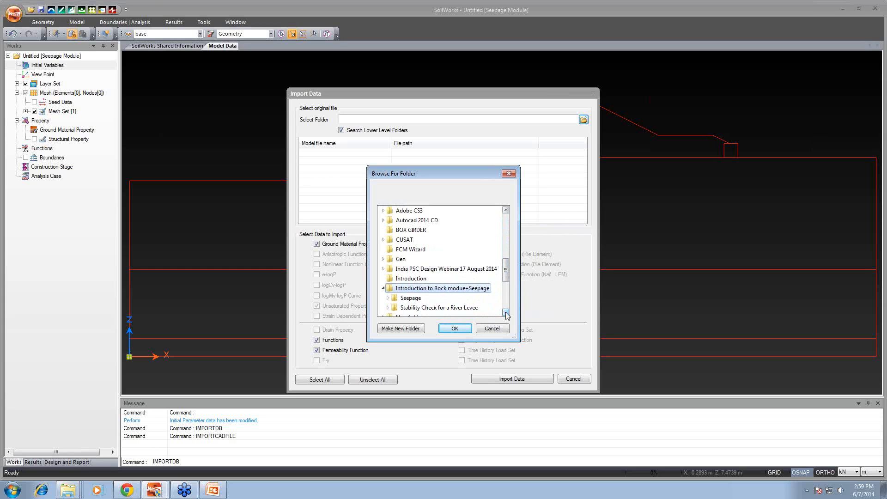
left_click(481, 308)
left_click(455, 329)
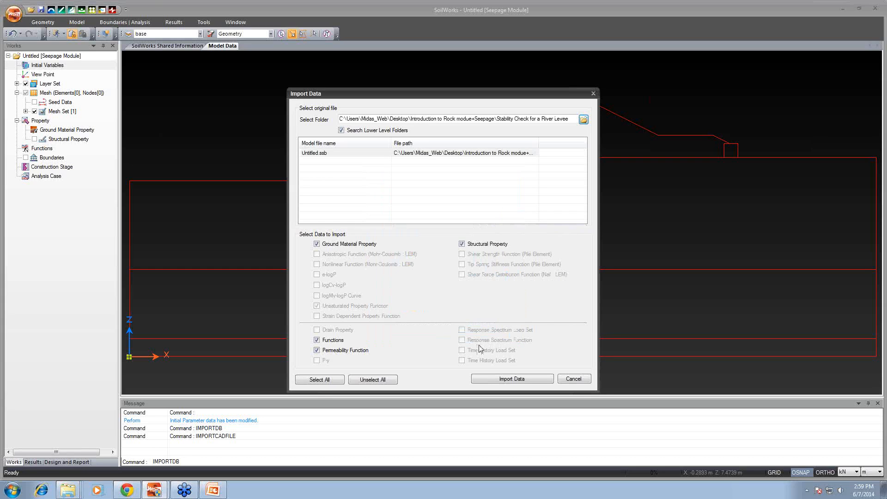
left_click(511, 378)
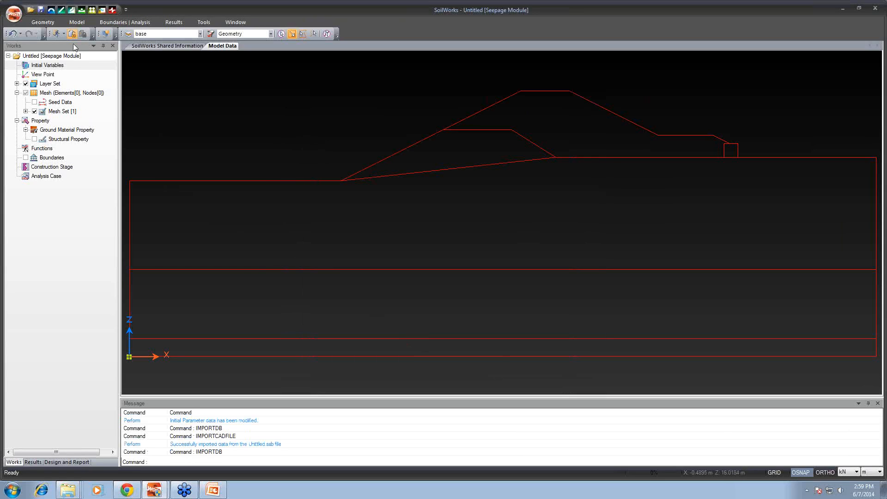
- Review the imported ground material properties of the Landfill Layer and the Colluvial Layer
left_click(39, 22)
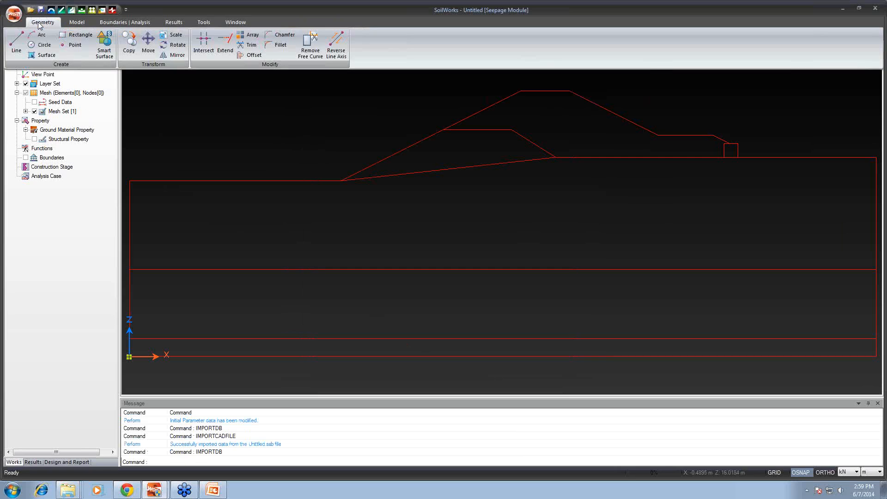
left_click(78, 22)
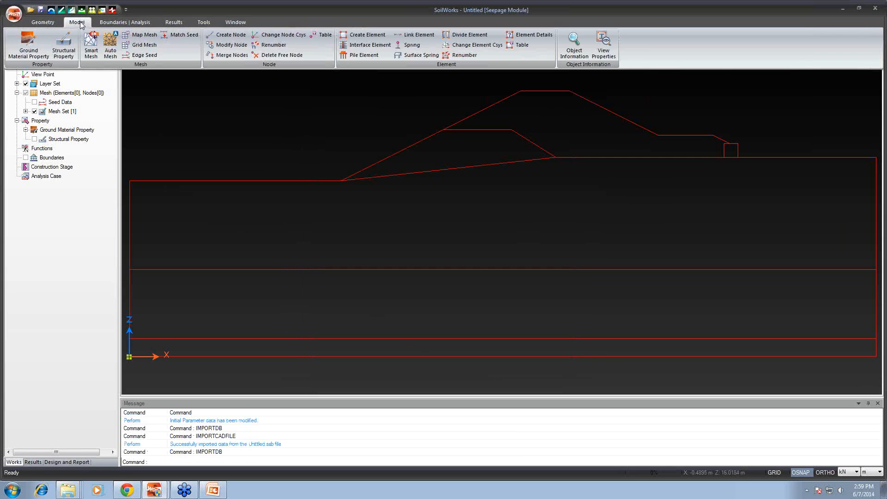
left_click(28, 43)
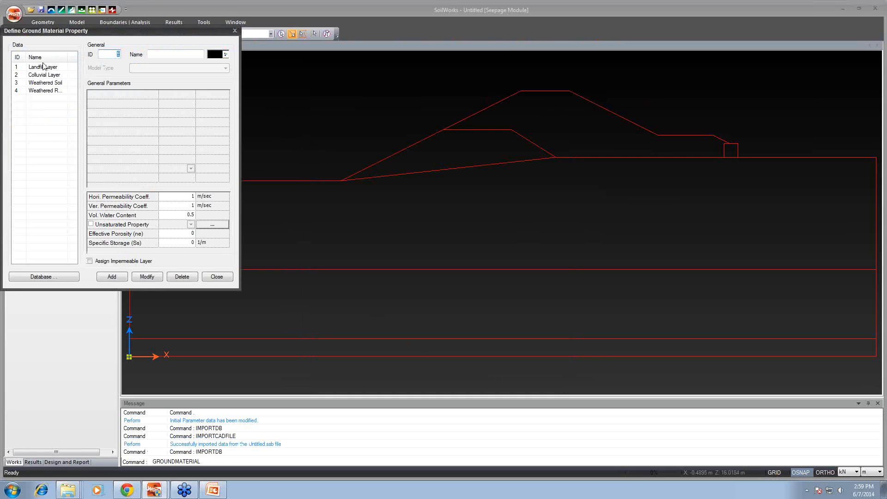
left_click(43, 66)
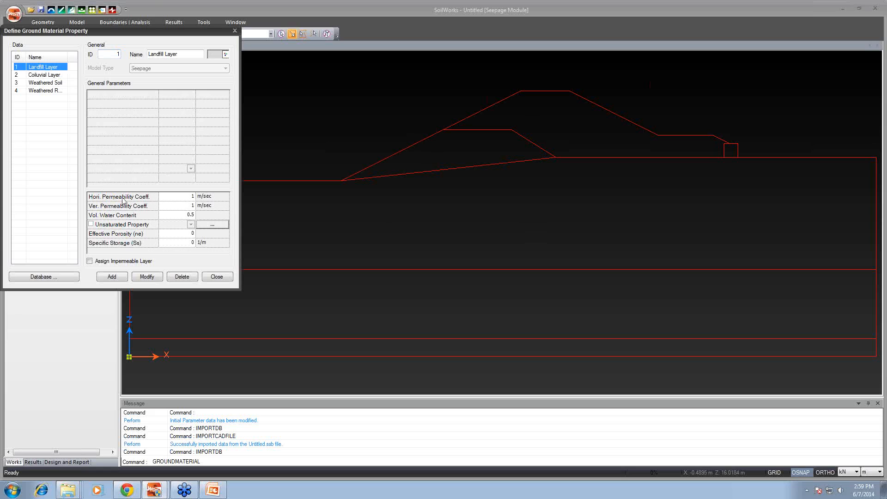
left_click(51, 75)
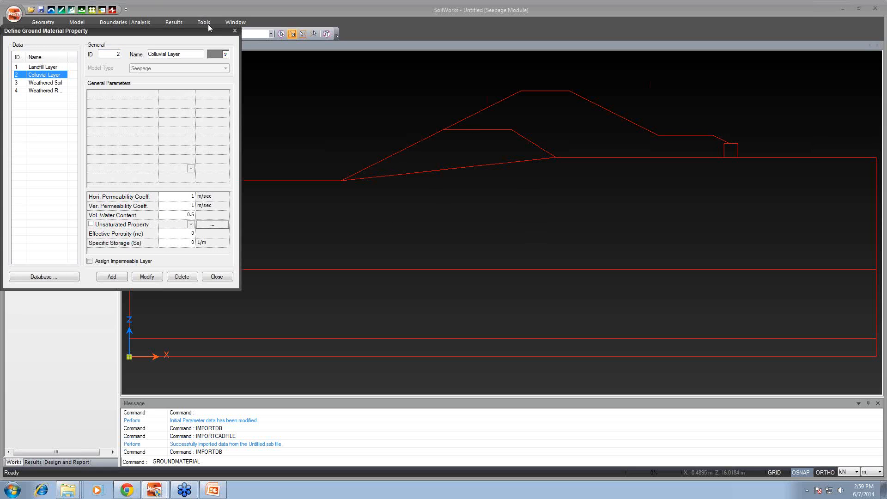
left_click(235, 31)
- Delete all four imported ground materials, starting with Landfill Layer, from the ground material definitions
left_click(42, 22)
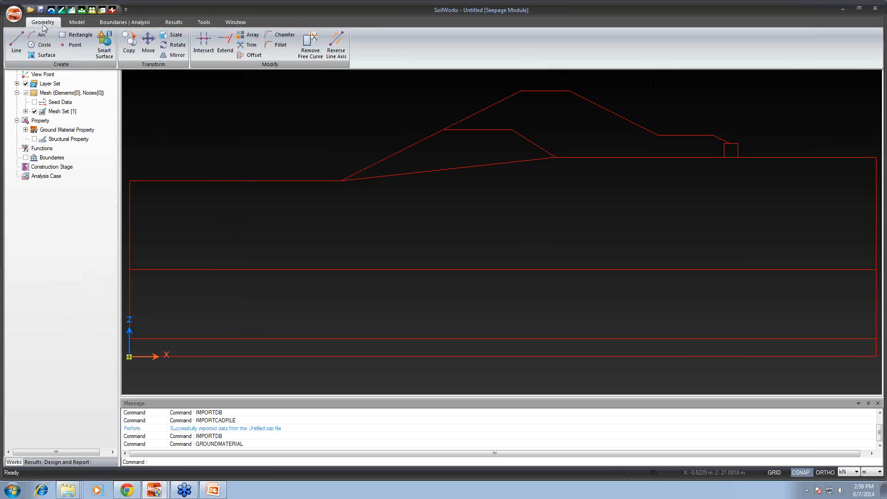
left_click(76, 23)
left_click(19, 46)
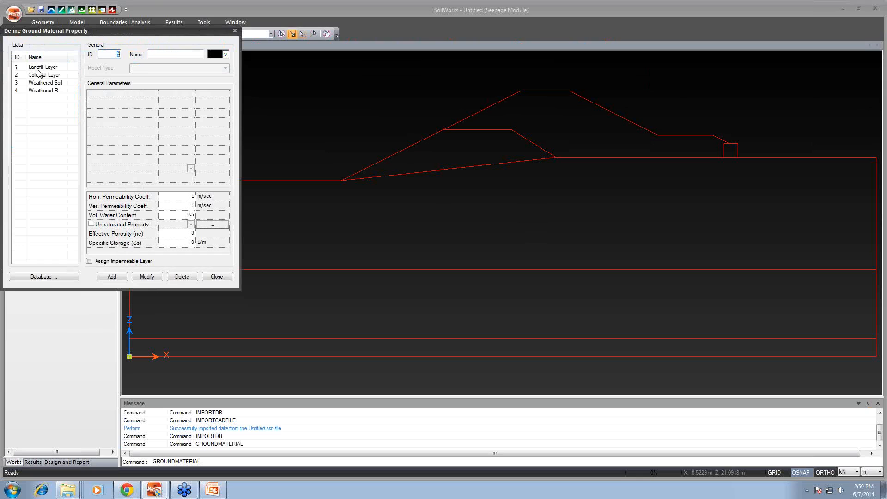
left_click(37, 68)
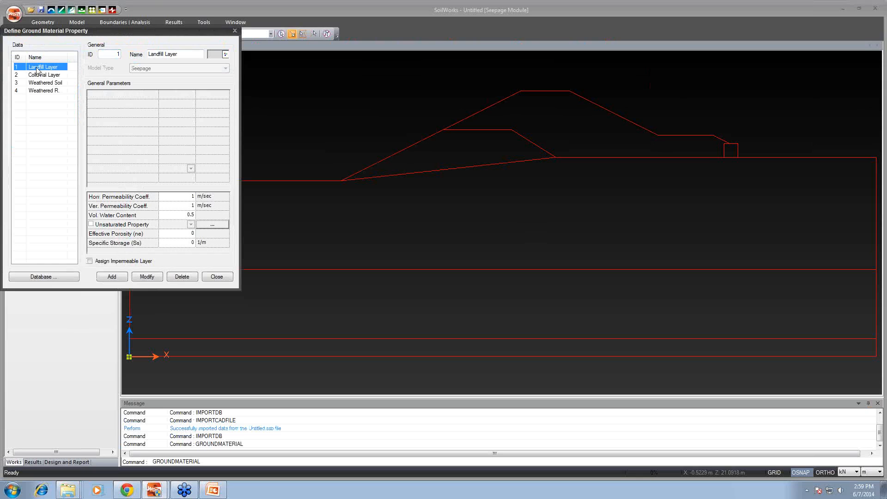
left_click(40, 92, "shift")
left_click(182, 277)
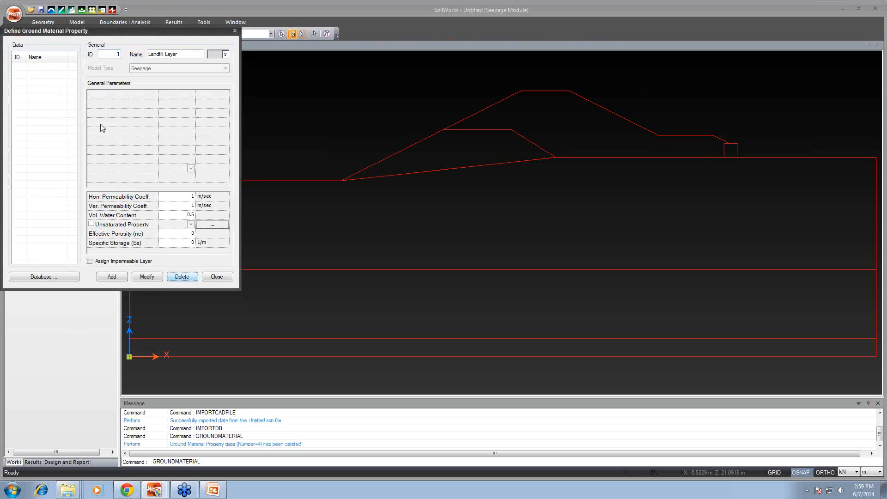
left_click(235, 30)
- Import ground materials, structural properties, functions and permeability functions from the Stability Check for a River Levee folder inside the desktop project's Seepage folder
left_click(14, 14)
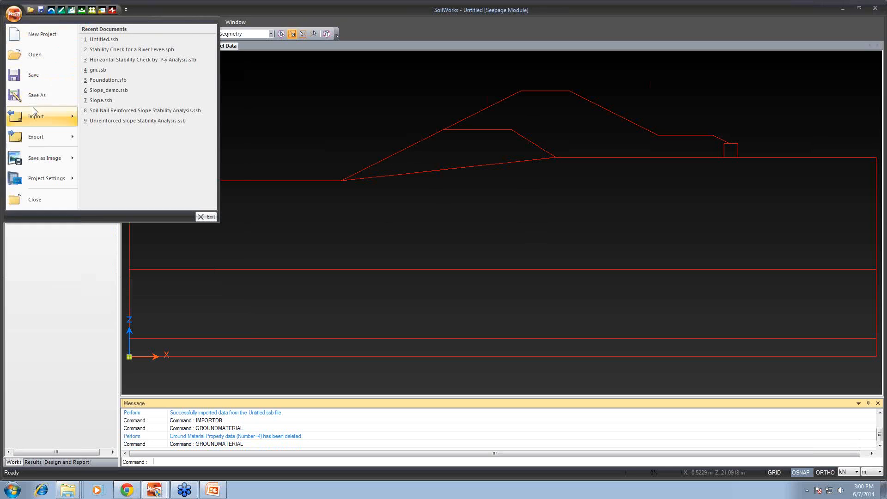
left_click(43, 116)
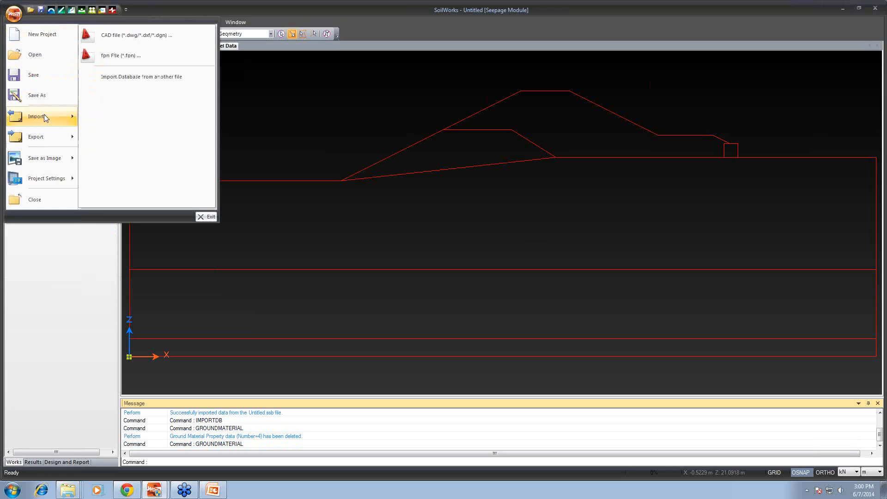
left_click(106, 79)
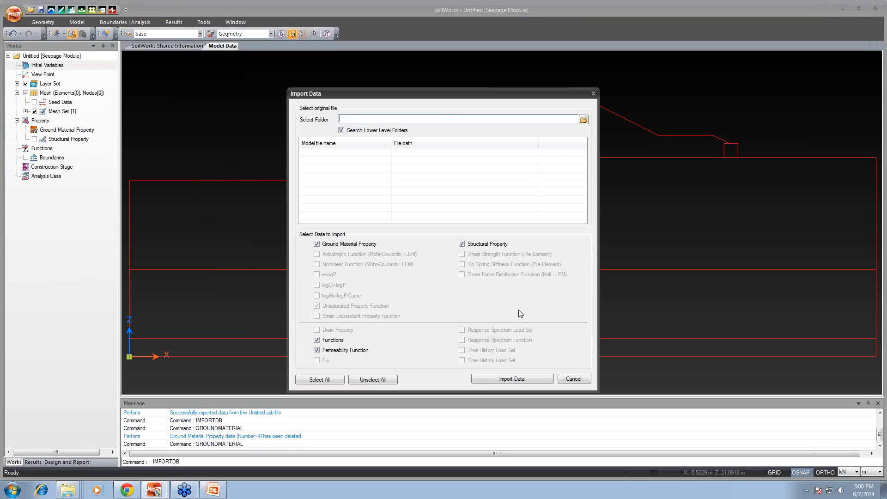
left_click(583, 120)
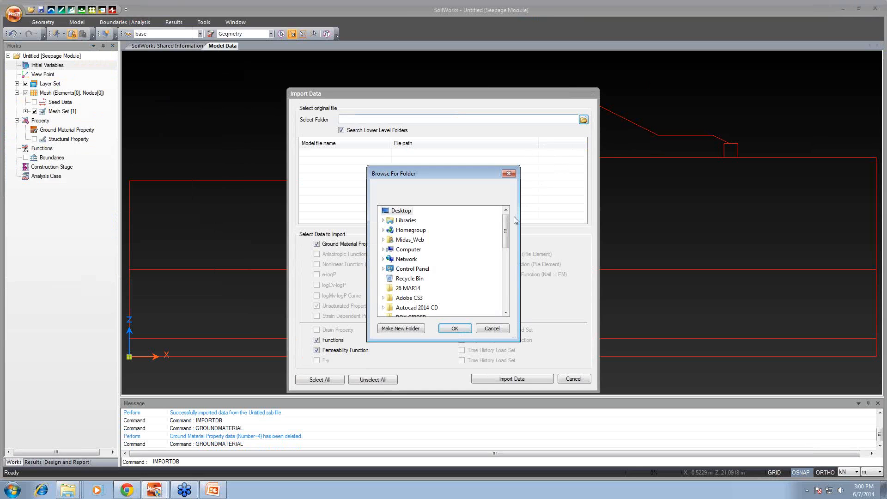
left_click_drag(502, 233, 507, 263)
left_click(472, 239)
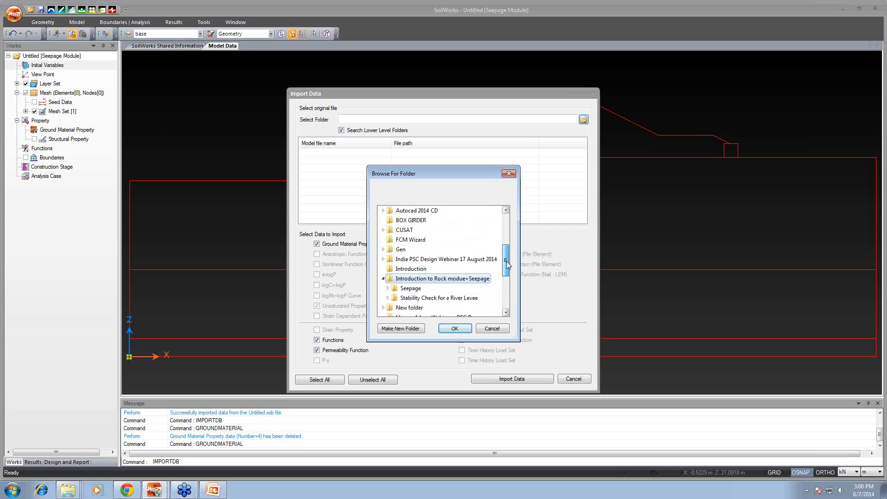
left_click(411, 288)
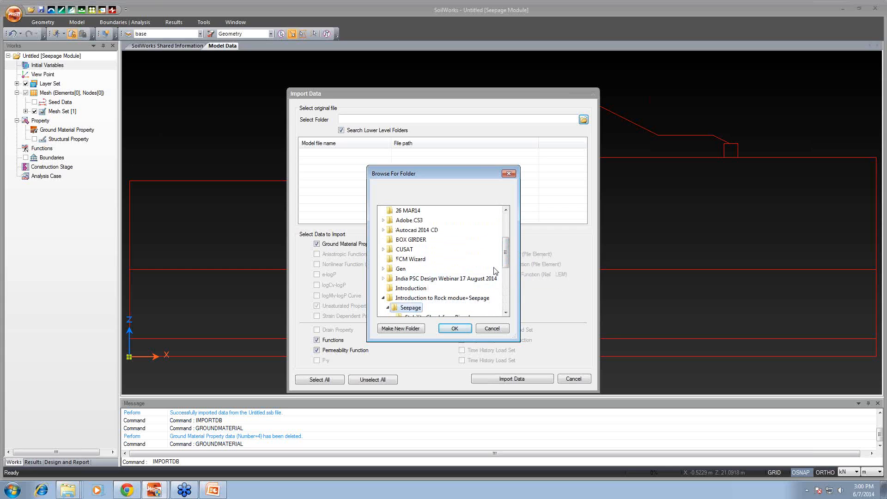
scroll(505, 261, "down", 1)
left_click(458, 289)
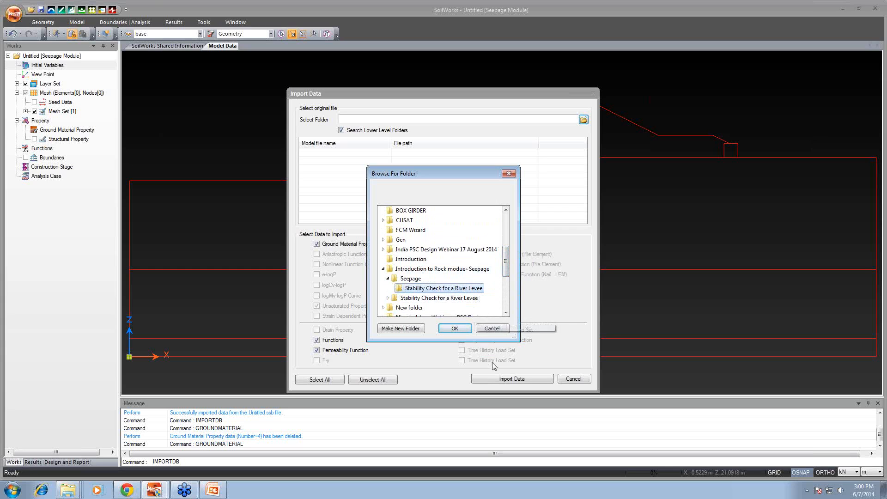
left_click(455, 329)
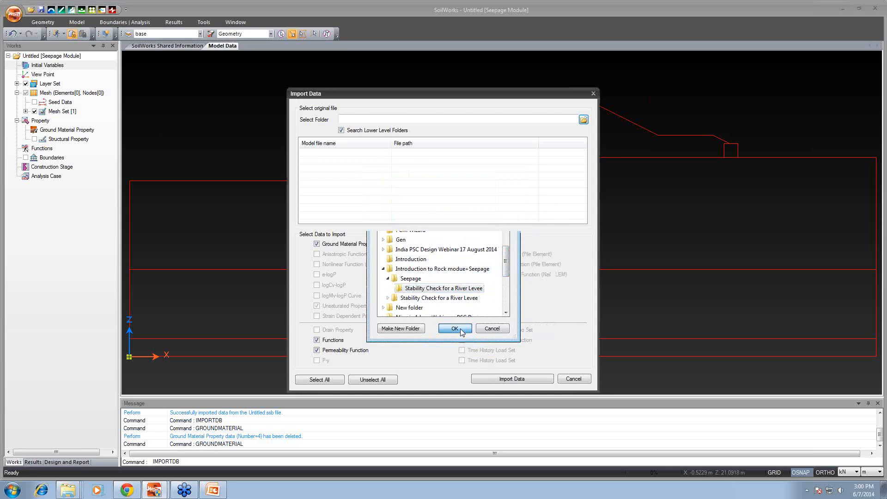
left_click(527, 381)
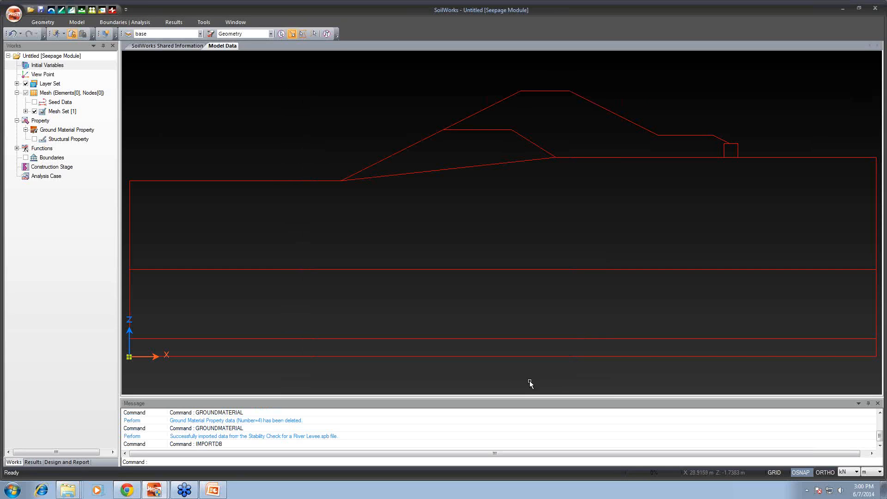
- Review the imported Existing Levee ground material and its unsaturated property function, including the available permeability function types, keeping User Defined
left_click(77, 22)
left_click(32, 46)
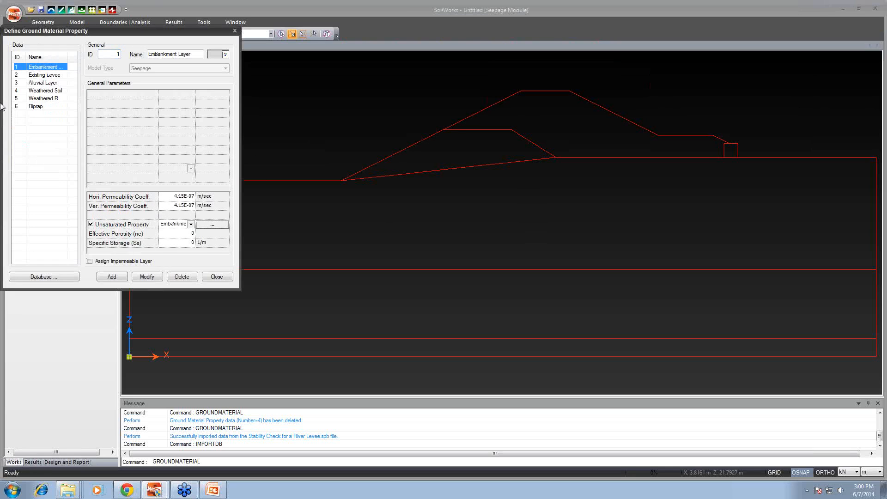
left_click(44, 76)
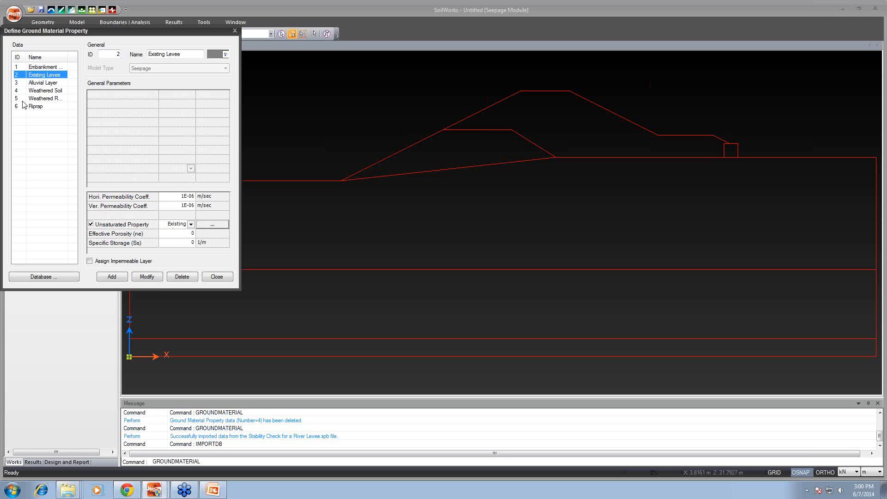
left_click(227, 225)
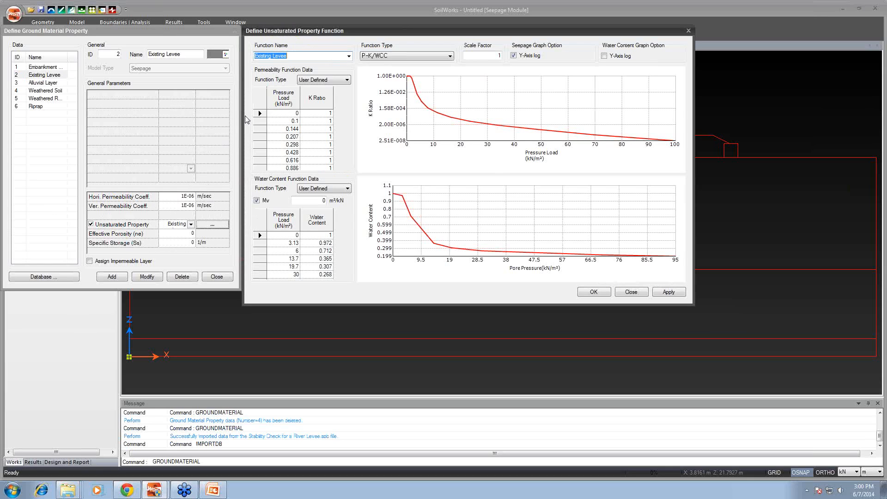
left_click(318, 81)
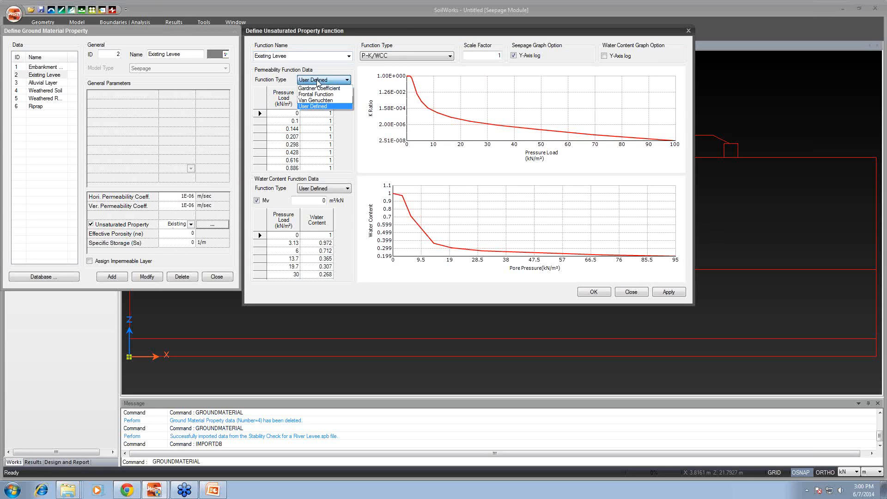
left_click(322, 107)
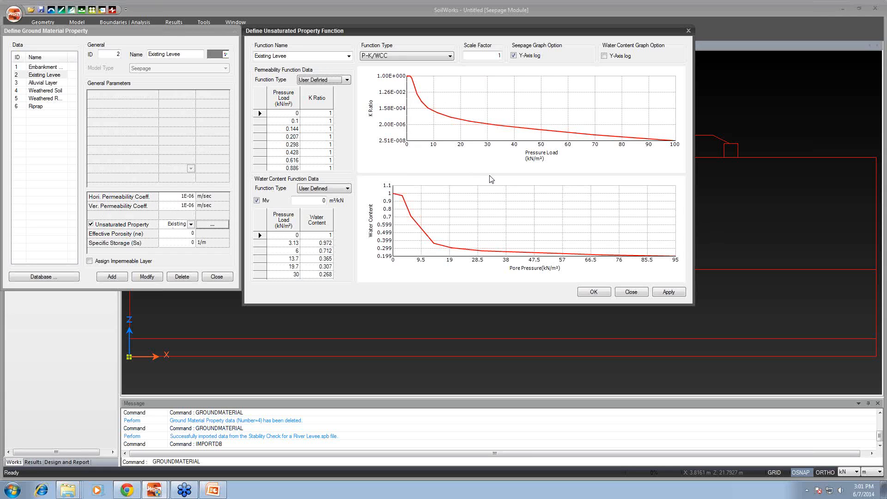
left_click(593, 291)
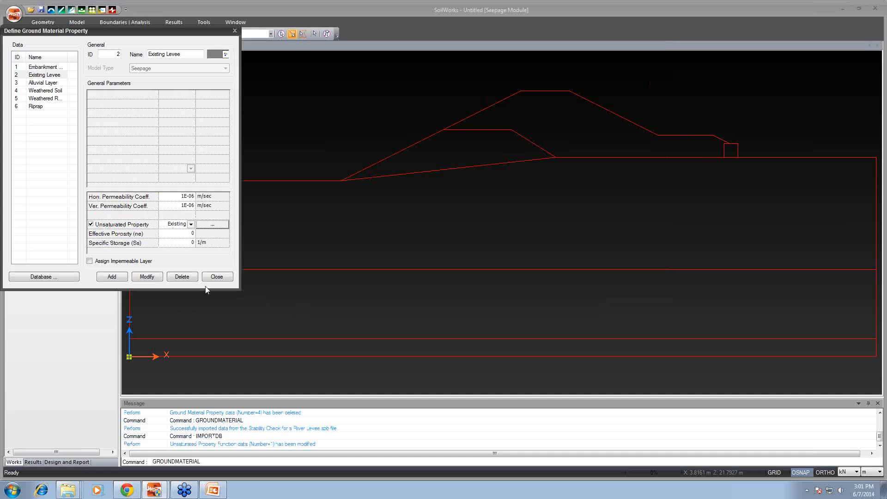
left_click(225, 278)
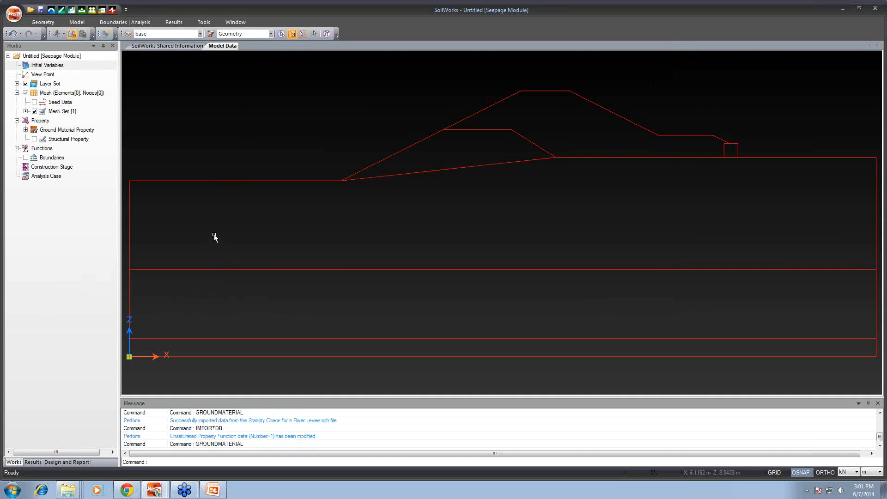
- Generate smart surfaces from the imported levee and ground layer outlines
scroll(393, 218, "down", 3)
left_click_drag(394, 218, 406, 218)
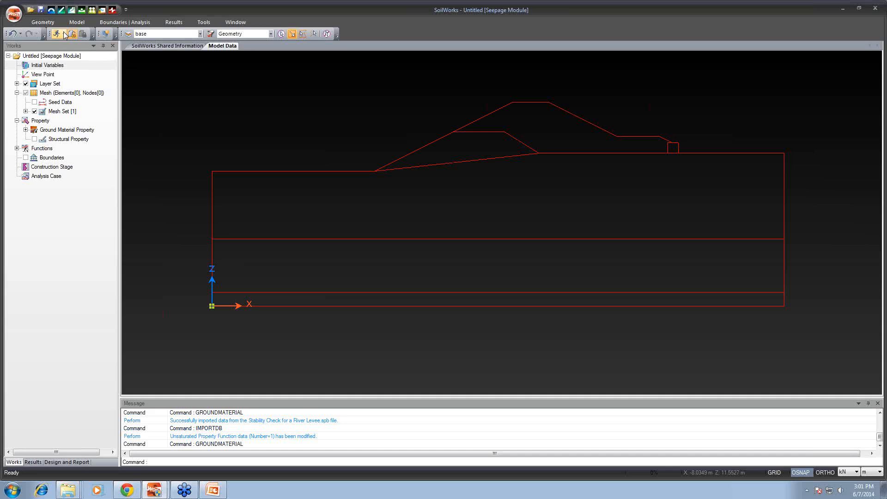
left_click(43, 22)
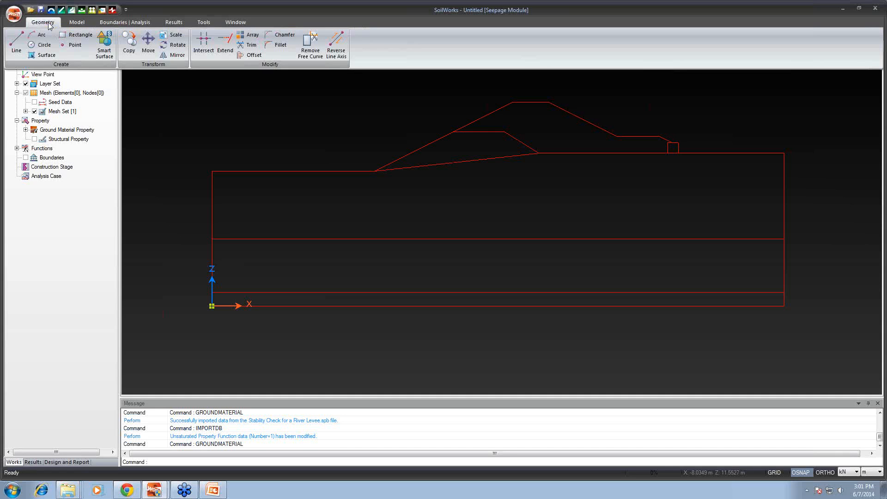
left_click(107, 52)
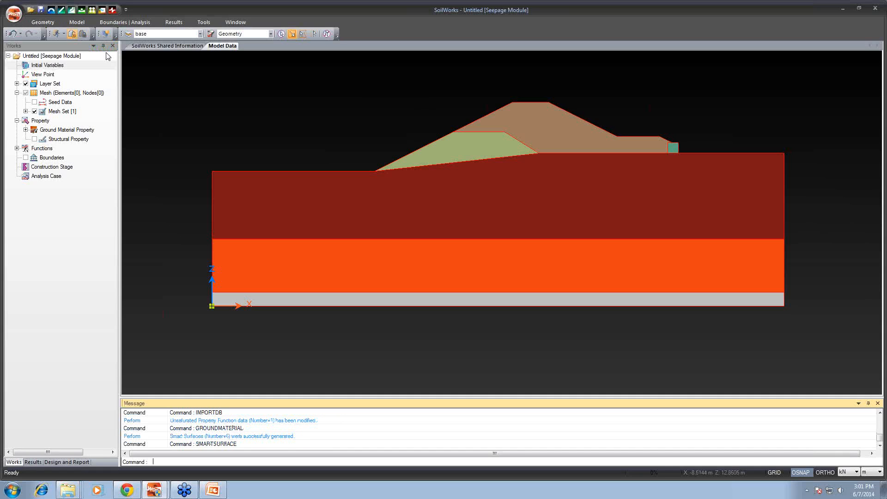
- Assign the Weathered Rock material to the thin lowest ground surface and Weathered Soil to the layer directly above it
left_click(26, 130)
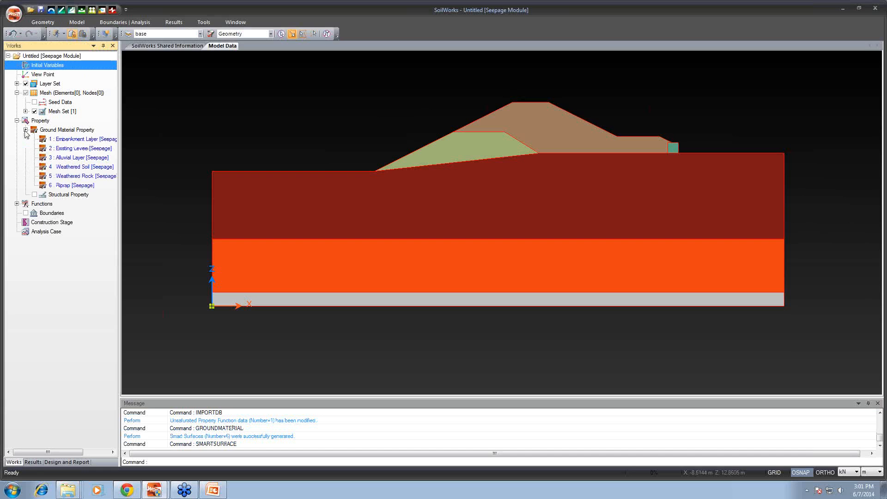
left_click(384, 304)
left_click(376, 302)
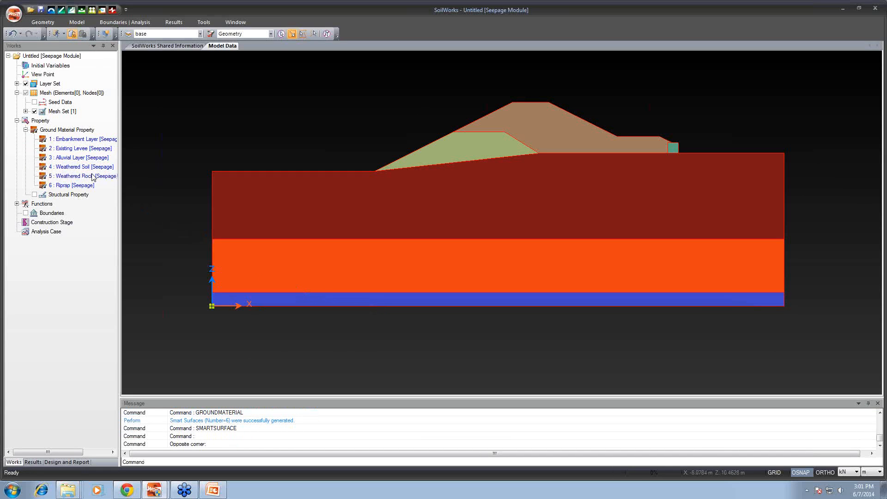
left_click_drag(94, 176, 225, 214)
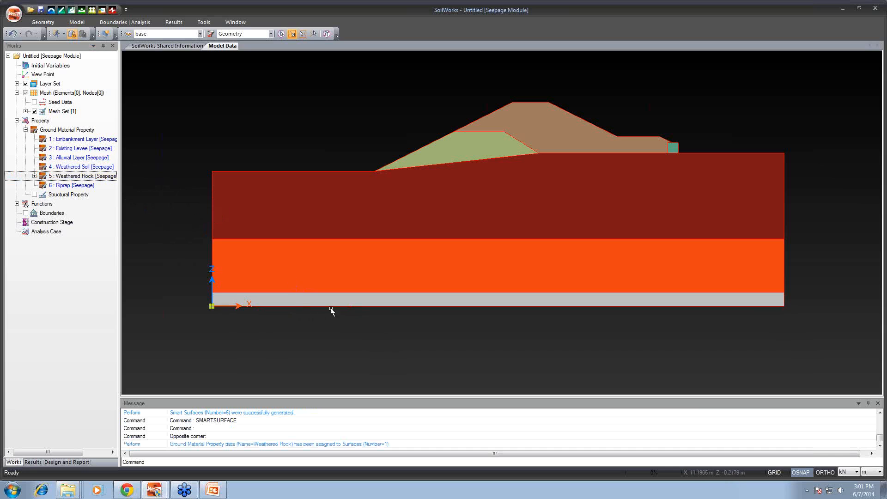
left_click(350, 265)
left_click(342, 267)
left_click_drag(98, 169, 195, 198)
- Assign the Alluvial Layer material to the uppermost ground layer and Existing Levee to the smaller levee surface on its riverside slope
left_click(379, 223)
left_click(375, 221)
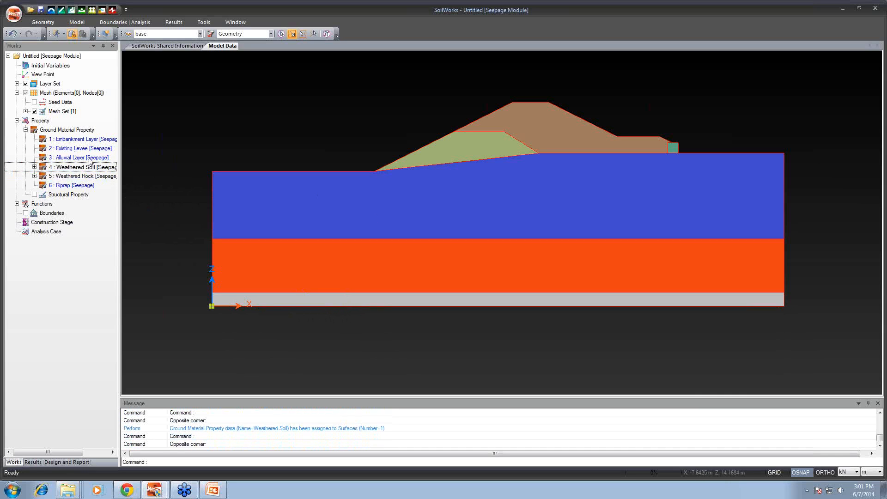
left_click_drag(90, 158, 310, 191)
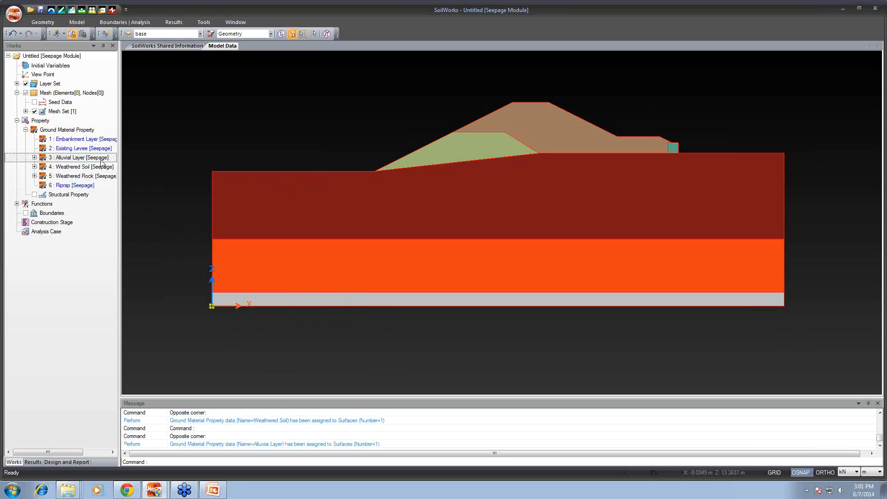
left_click(456, 150)
left_click(454, 149)
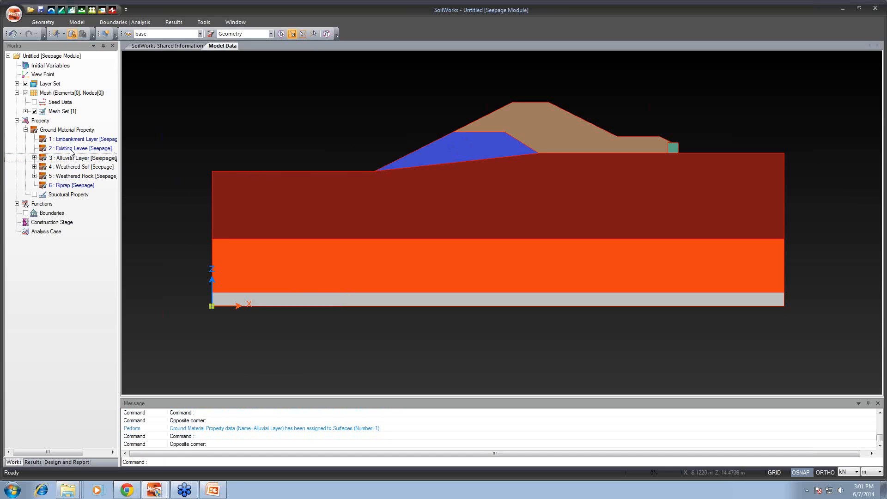
left_click_drag(72, 148, 255, 131)
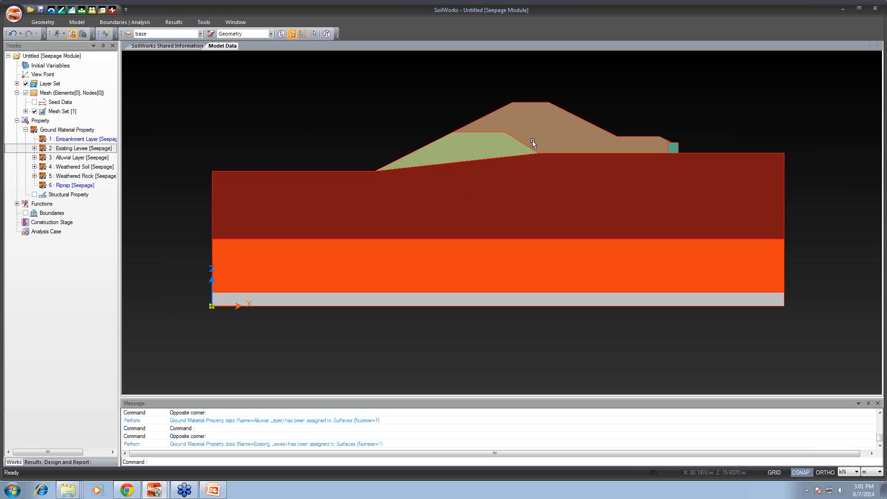
- Assign the Embankment Layer material to the large levee body and Riprap to the small block at its toe
left_click(538, 126)
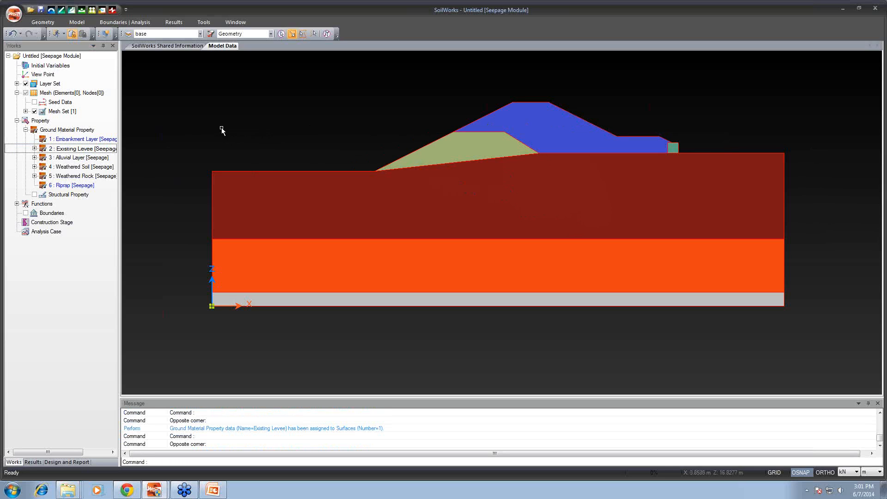
left_click_drag(95, 139, 293, 113)
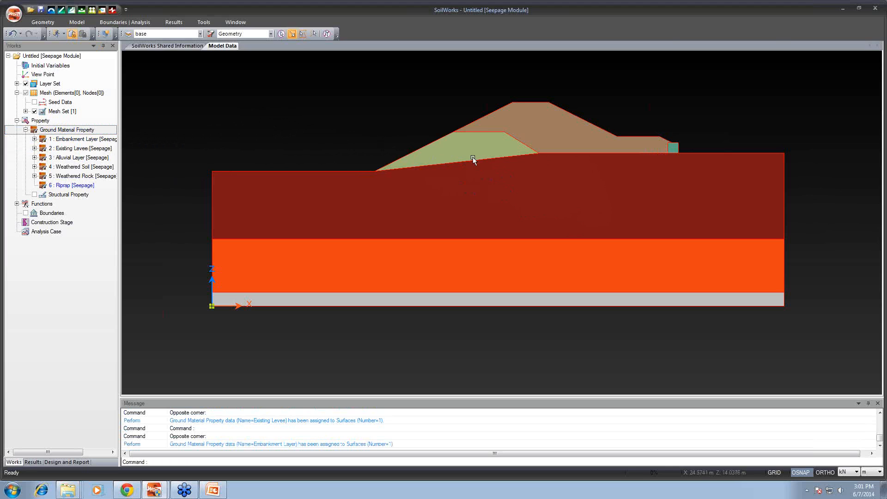
scroll(509, 123, "up", 5)
left_click(636, 177)
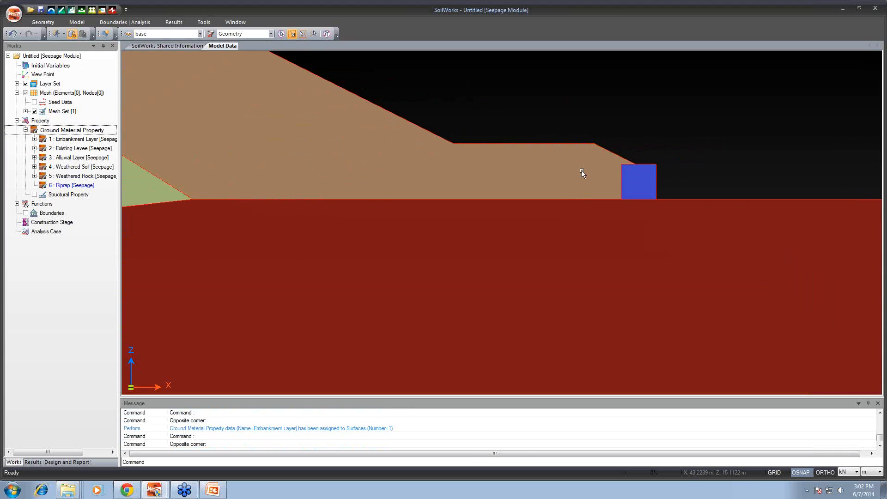
left_click_drag(88, 186, 519, 132)
- Generate a Smart Mesh of the whole model with Very Fine Mesh refinement, registering each mesh set by domains
scroll(238, 166, "down", 1)
scroll(447, 135, "down", 4)
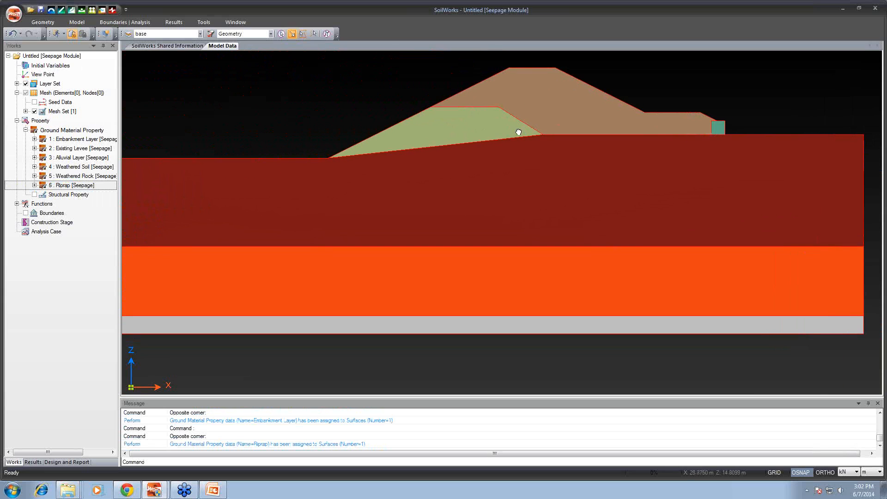
scroll(420, 123, "down", 3)
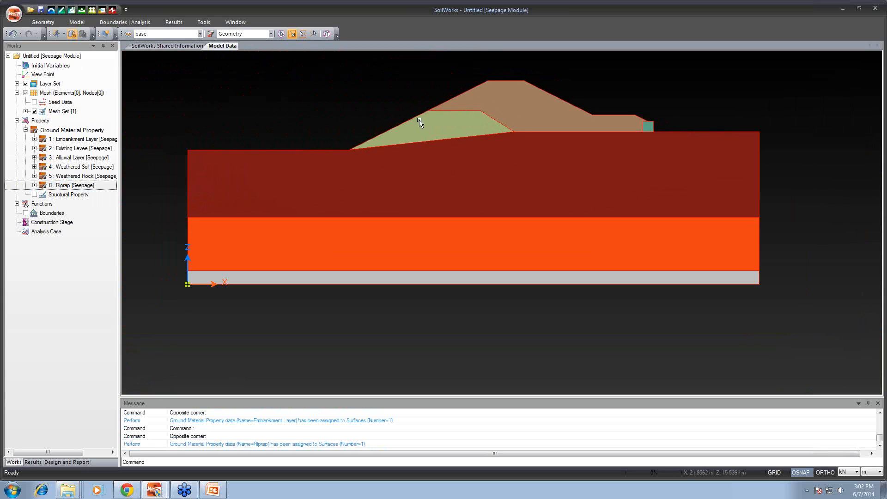
left_click_drag(393, 129, 399, 138)
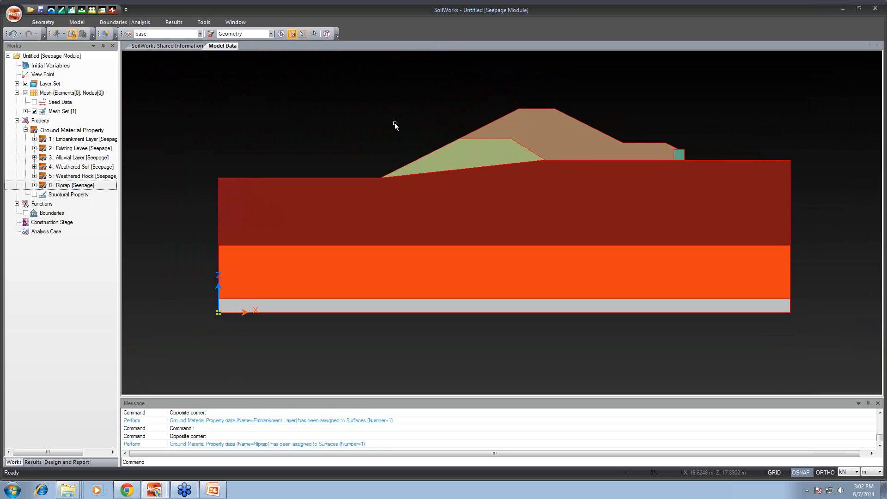
left_click(76, 24)
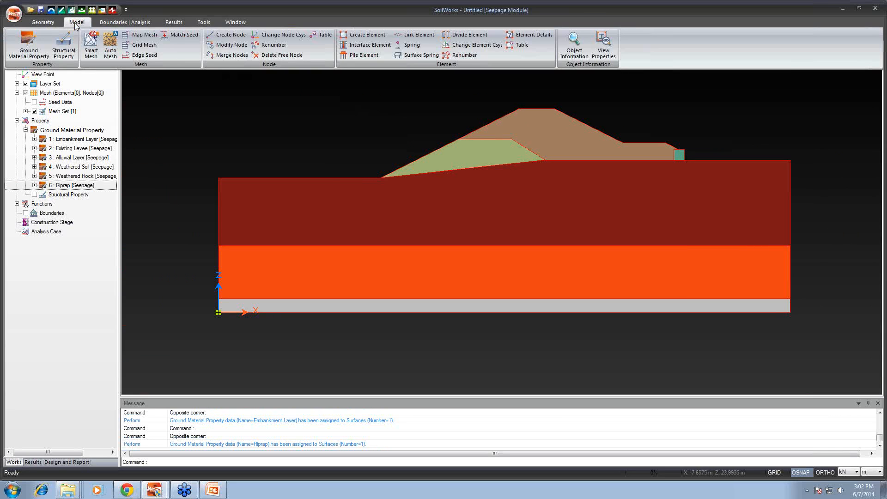
left_click(91, 44)
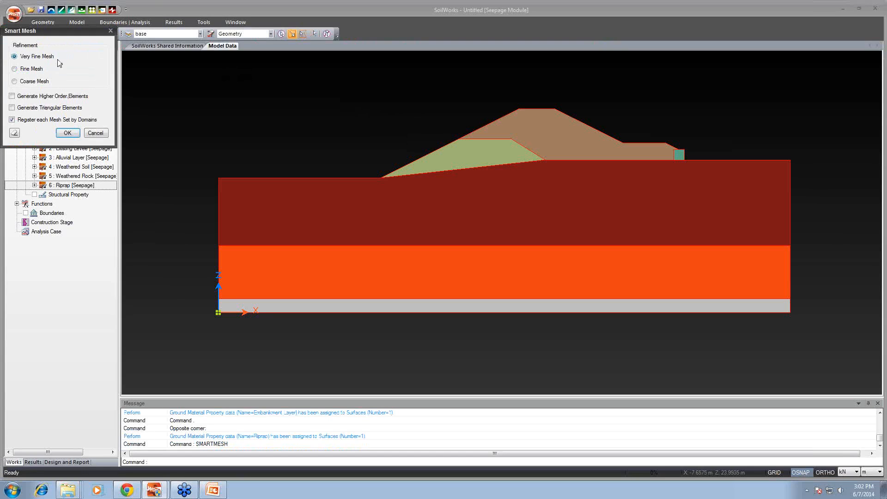
left_click(63, 134)
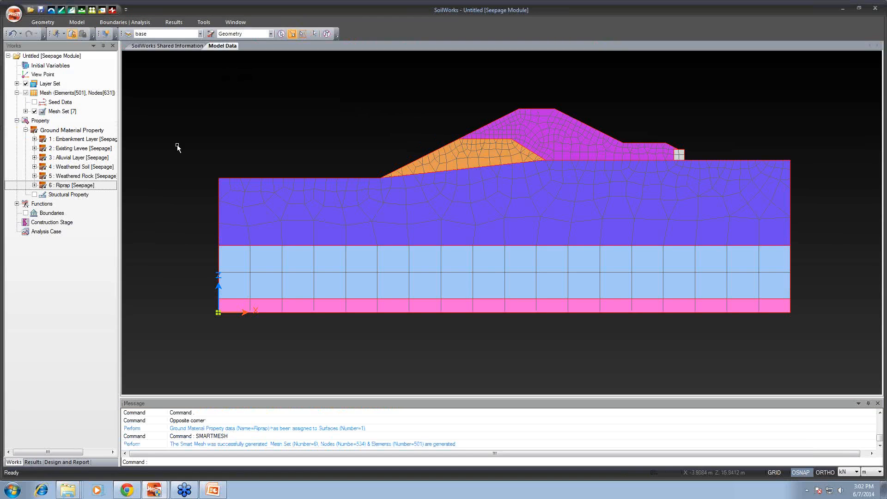
- Start defining a nodal head boundary in a new boundary set named Left hand Static
left_click_drag(497, 258, 507, 260)
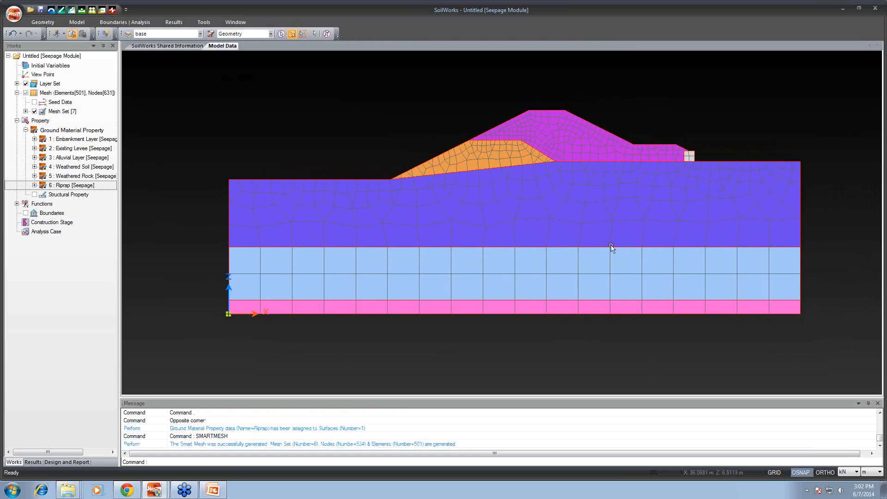
scroll(561, 217, "up", 1)
scroll(442, 186, "down", 2)
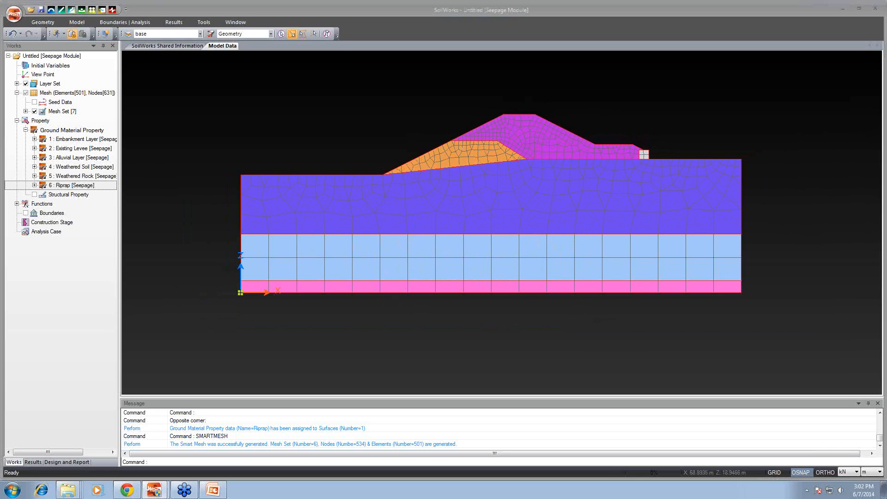
left_click(116, 23)
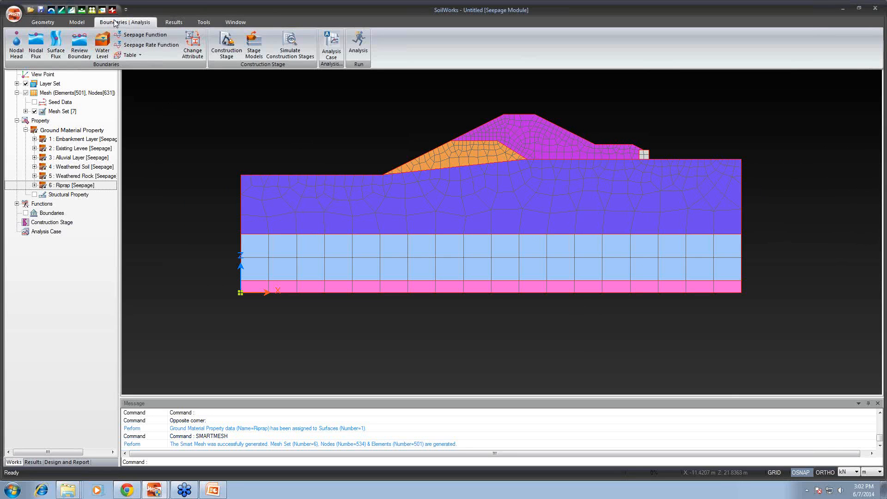
left_click(10, 51)
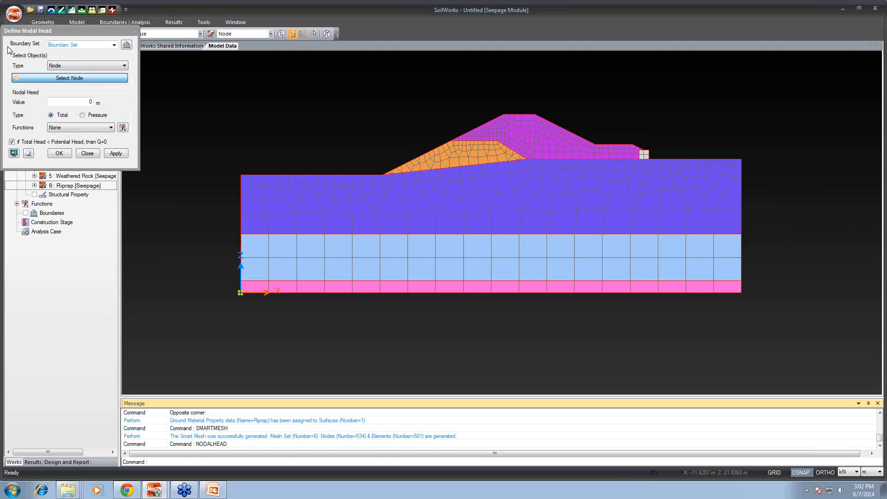
left_click_drag(98, 45, 24, 44)
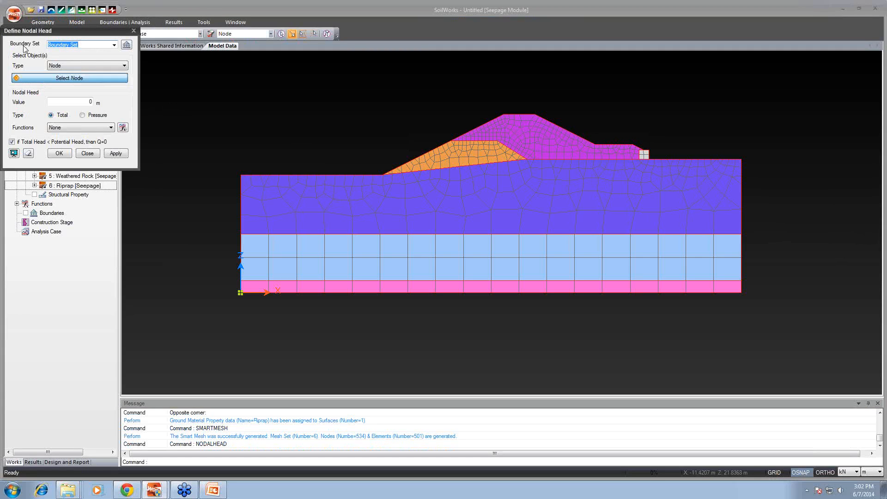
type("Le")
type("ft r")
type("and Static")
- Apply a total nodal head of 18.42 m to the three curves along the riverside ground surface and levee slope
left_click(92, 65)
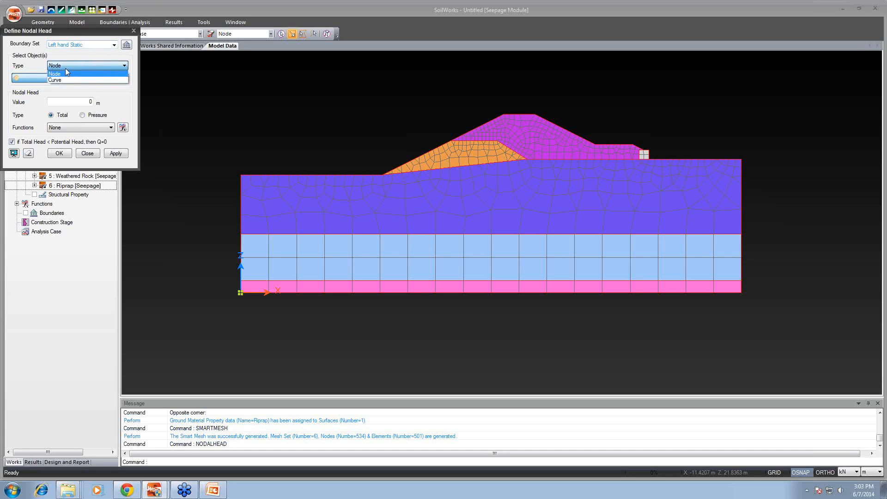
left_click(77, 79)
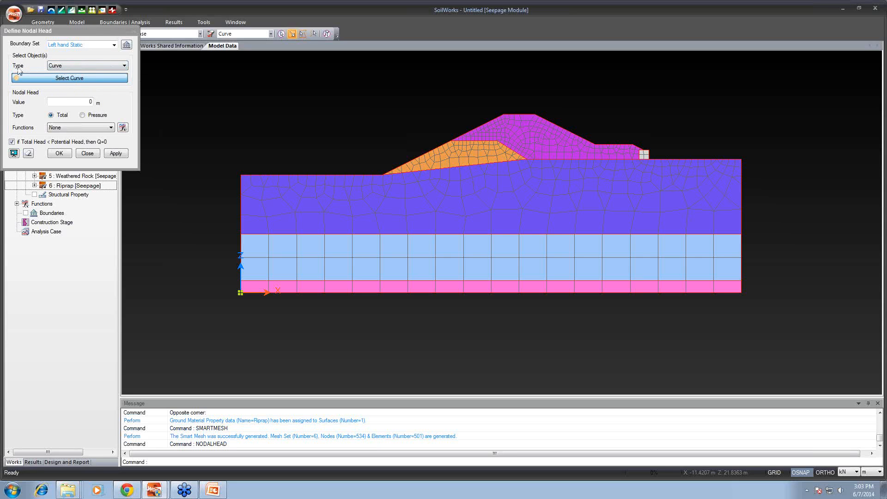
left_click(325, 174)
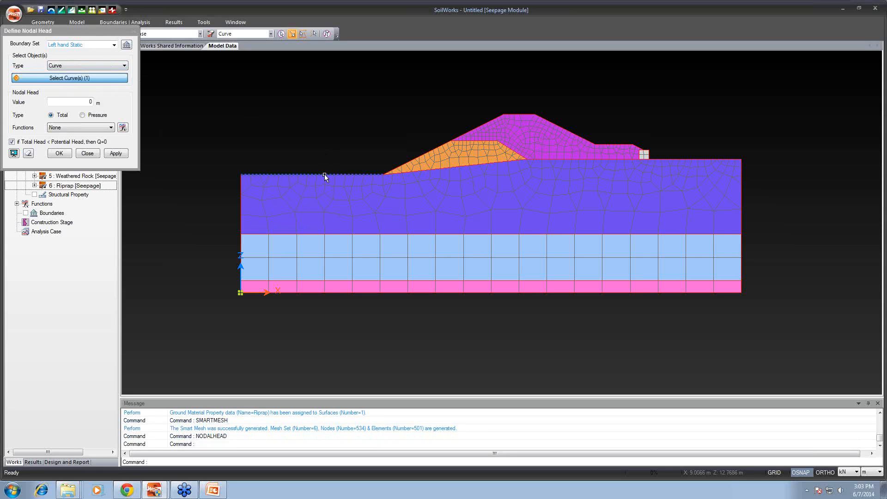
left_click(468, 133)
left_click_drag(70, 102, 98, 103)
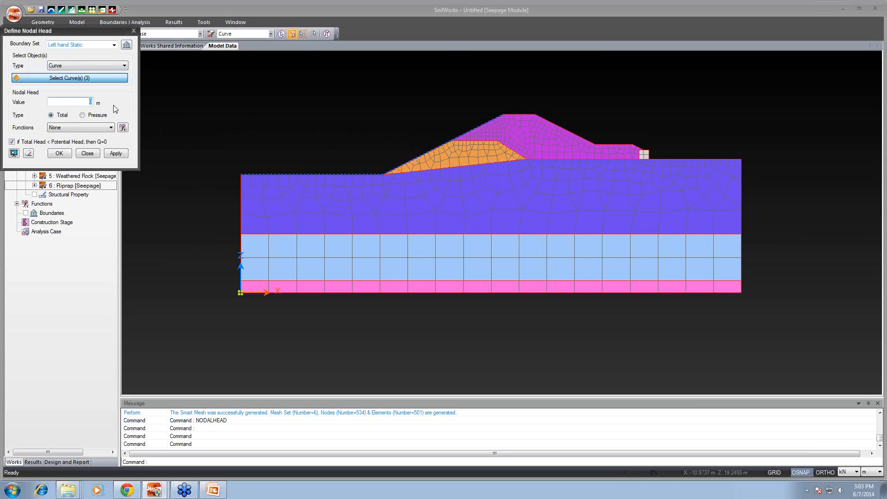
type("18.42")
left_click(124, 154)
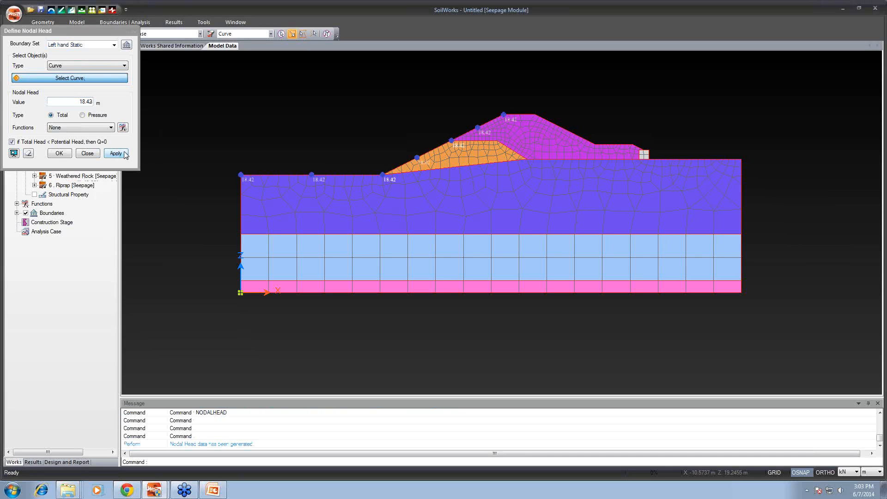
- Change the nodal head's boundary set name to Left hand Variable head for a second boundary
left_click(89, 44)
left_click(89, 44)
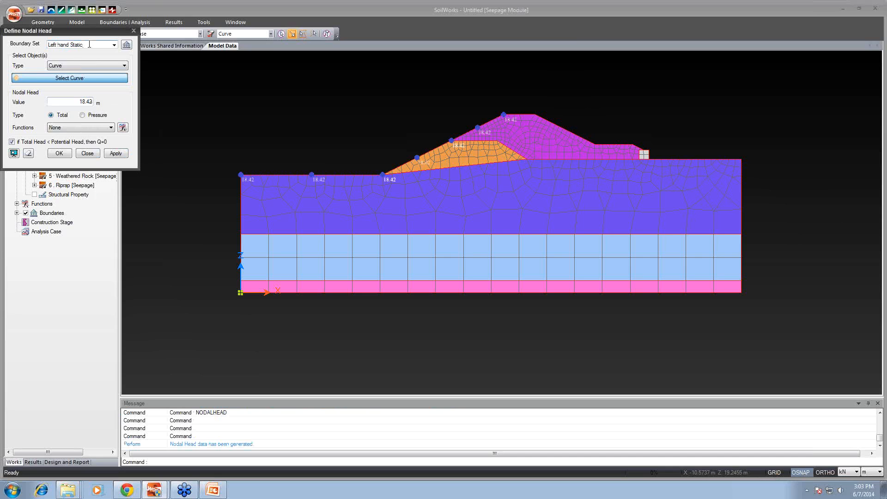
key("BackSpace")
key("BackSpace")
key("BackSpace")
key("BackSpace")
type("Var")
type("iable r")
type("ead")
- Select the same three riverside ground and slope curves and set the total head value to 1 m
left_click(329, 176)
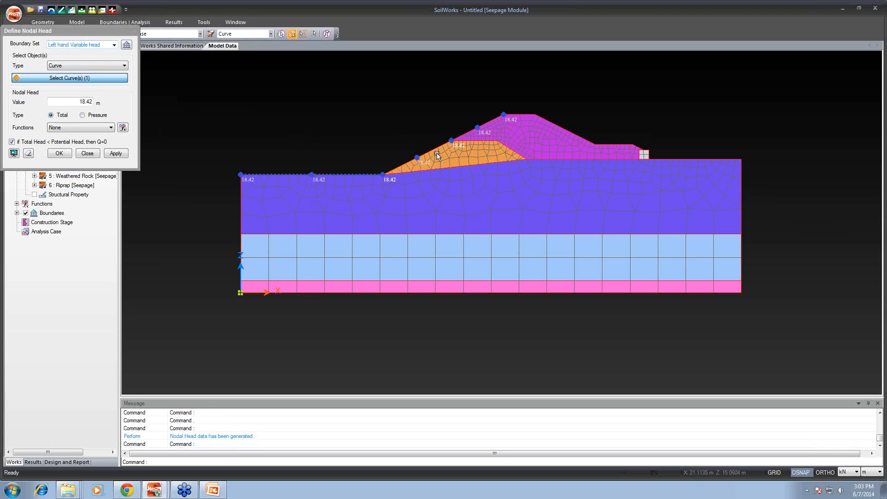
left_click(436, 153)
left_click(466, 133)
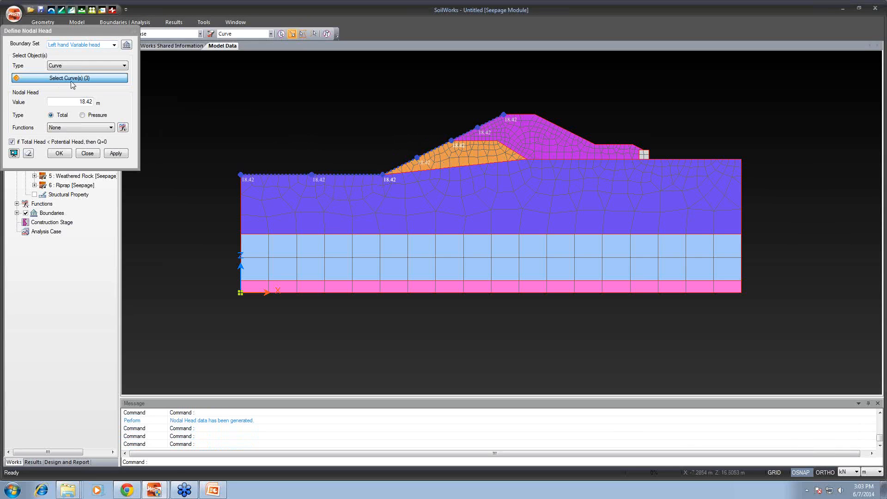
left_click_drag(74, 100, 116, 100)
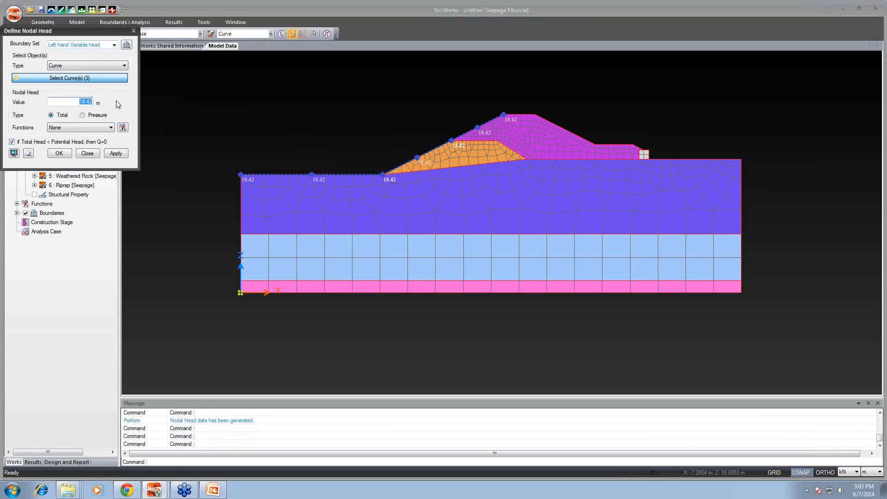
type("1")
- Review the Water Level Change Function's time and value table and try to add it as a seepage function
left_click(122, 128)
left_click(158, 73)
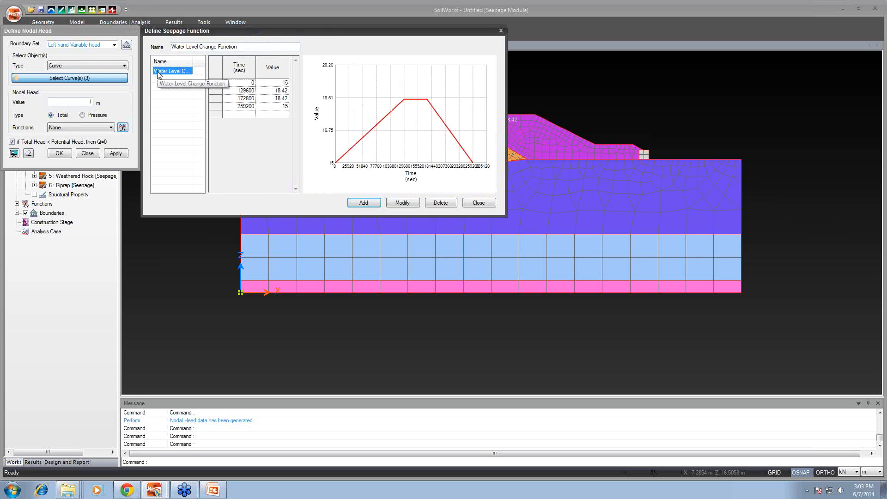
left_click(224, 85)
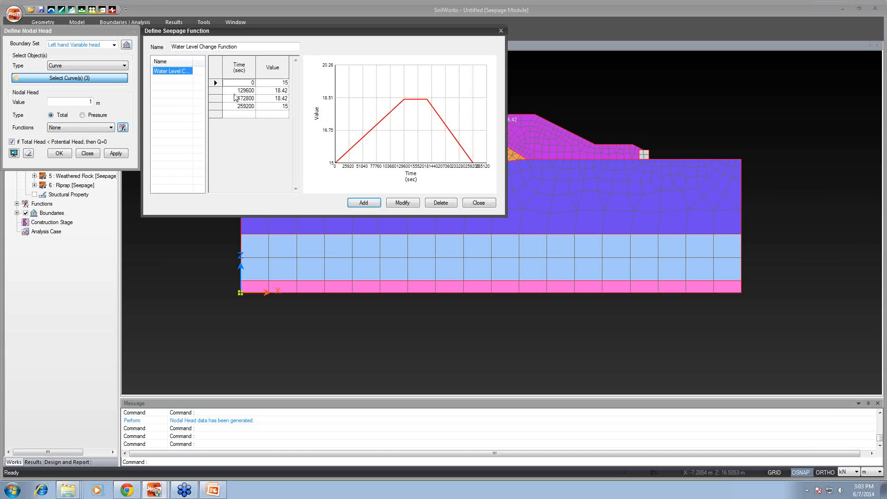
left_click(357, 202)
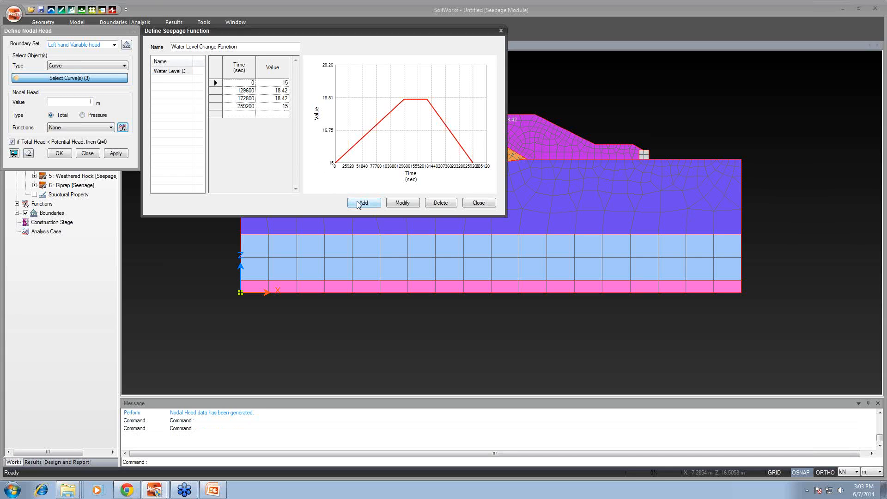
left_click(479, 203)
- Assign the Water Level Change Function to the variable nodal head and create the boundary
left_click(111, 128)
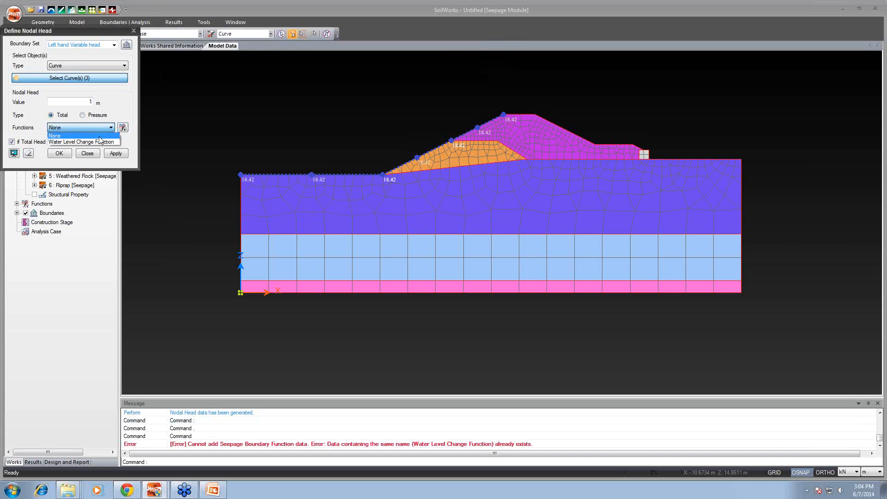
left_click(100, 141)
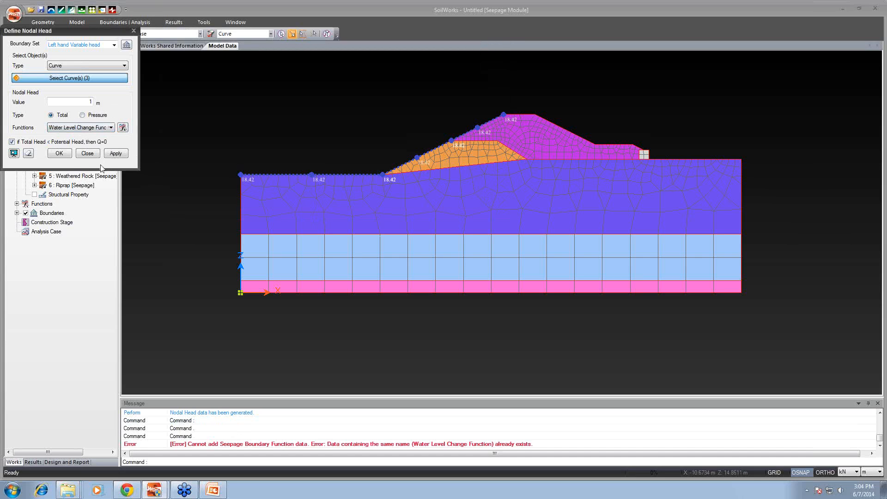
left_click(65, 156)
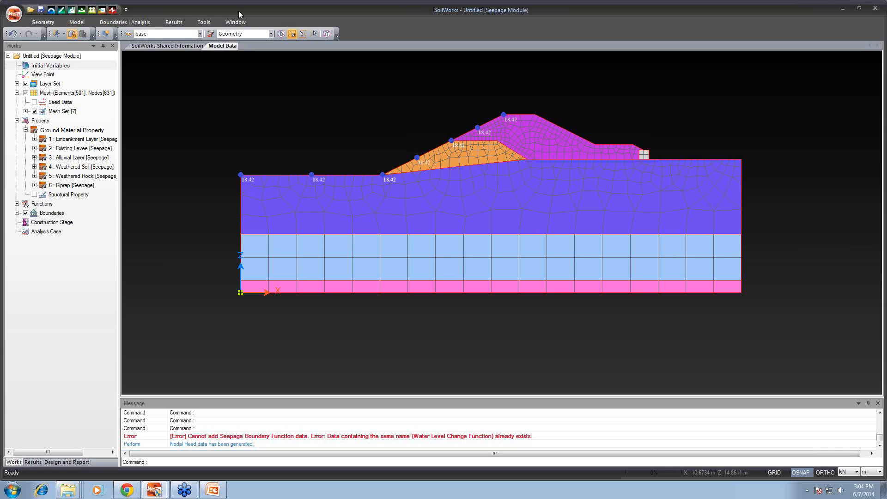
- Start a review boundary in a new set named Nodal flux, with Curve as the object type
left_click(127, 22)
left_click(73, 48)
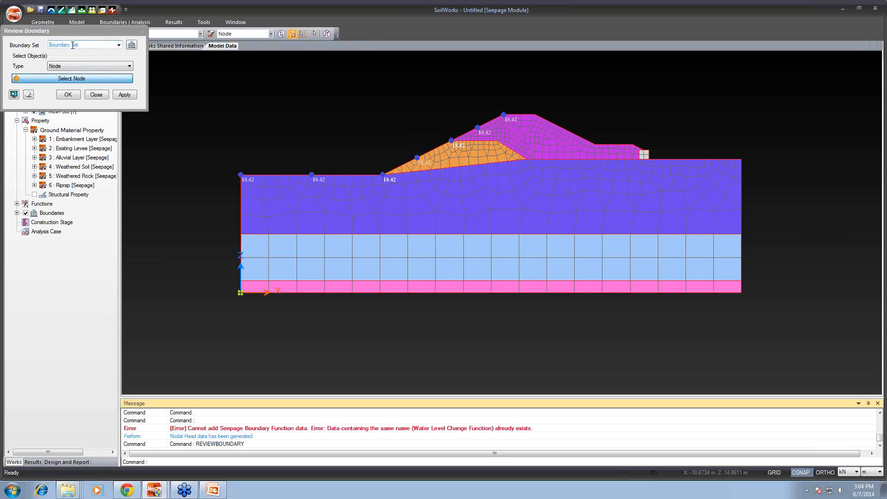
left_click_drag(83, 32, 245, 107)
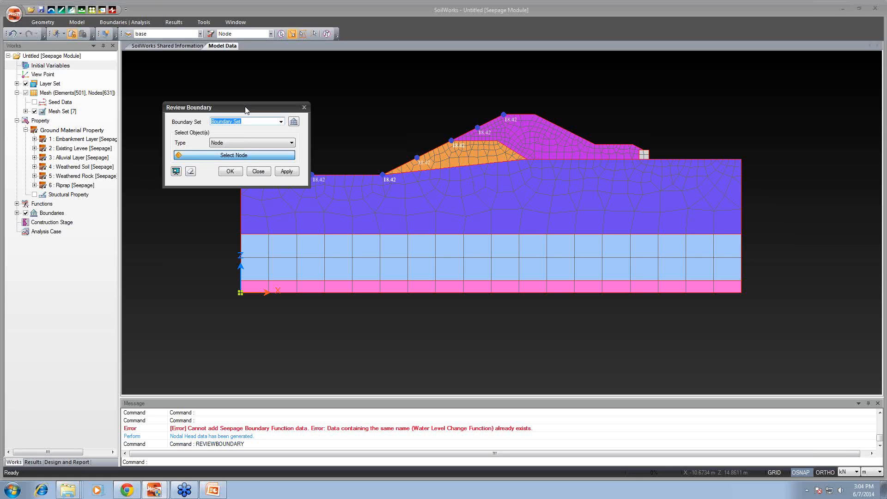
type("Node")
left_click(263, 142)
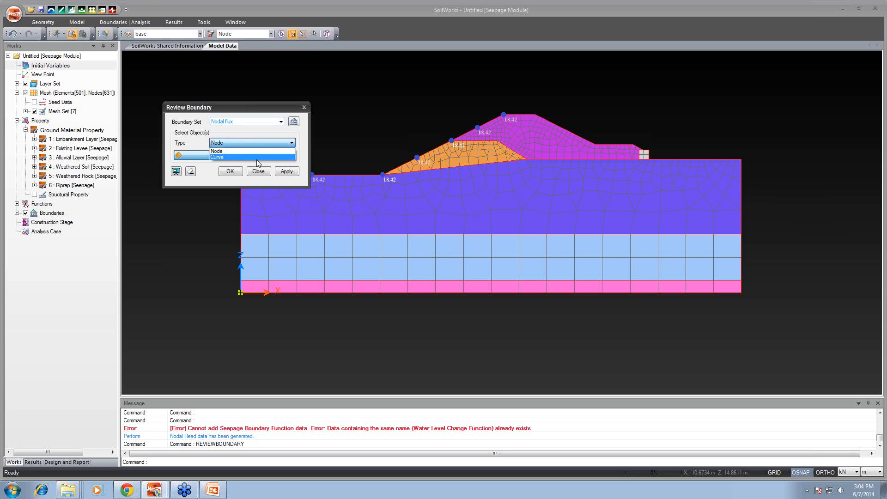
left_click(256, 159)
- Apply the review boundary to the landside slope, berm, toe slope, riprap block's top and outer side, and the ground surface beyond
left_click(570, 133)
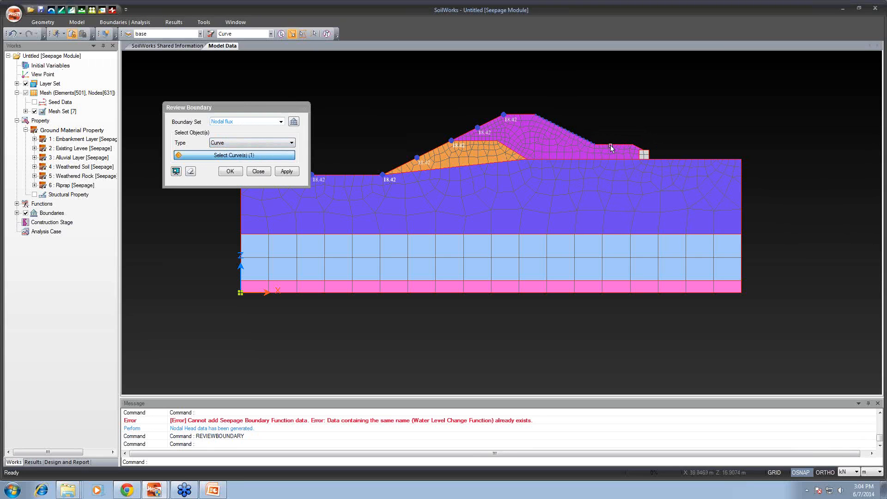
left_click(608, 146)
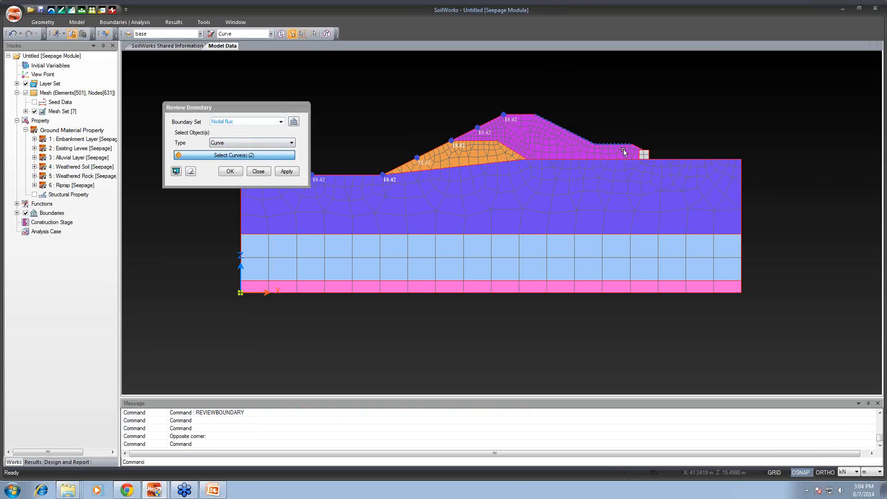
scroll(659, 151, "up", 2)
scroll(660, 151, "up", 2)
left_click(614, 145)
left_click(636, 151)
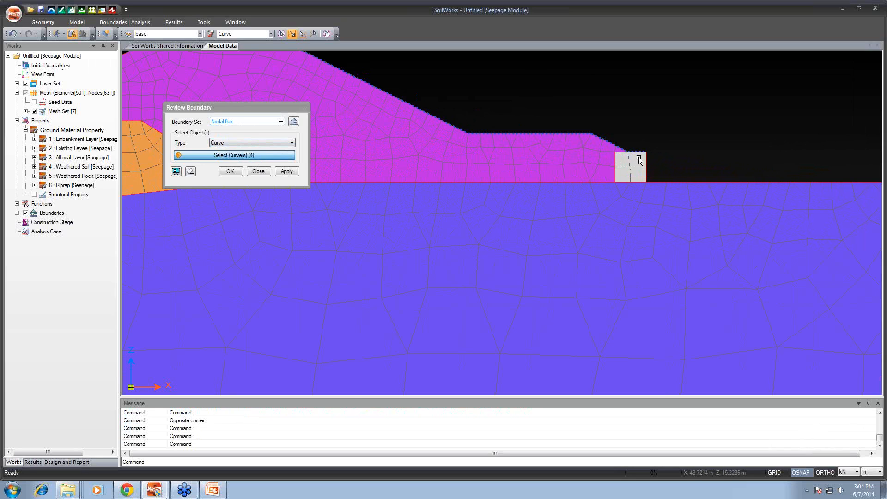
left_click(646, 166)
left_click(676, 182)
left_click(231, 171)
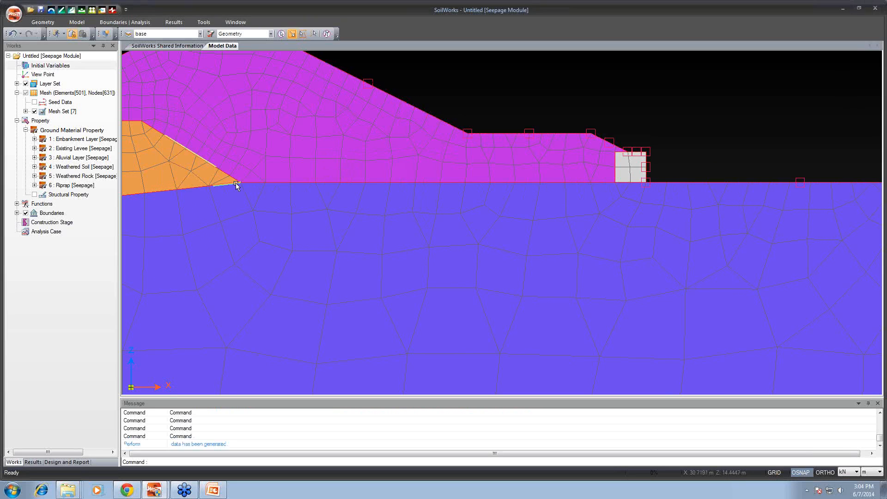
- Add a new analysis case named Steady State using the Seepage (Steady State) Analysis method
left_click_drag(236, 183, 393, 165)
scroll(393, 165, "down", 3)
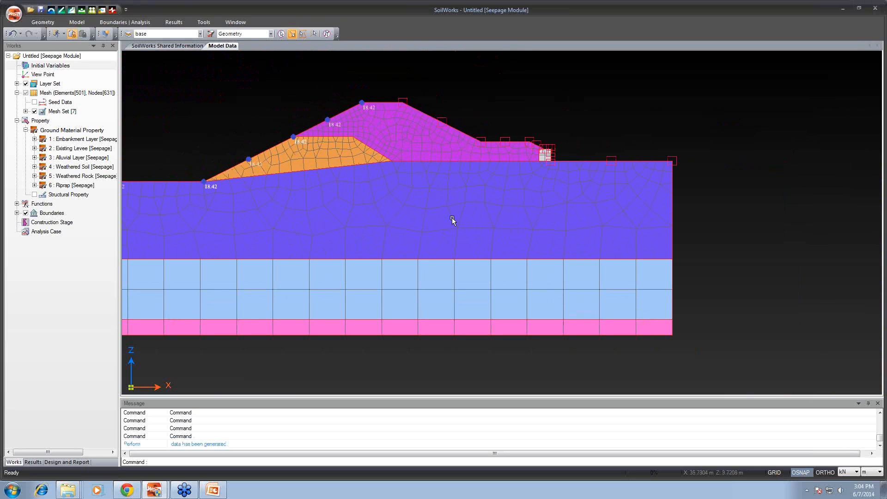
left_click_drag(374, 222, 480, 220)
scroll(480, 221, "down", 2)
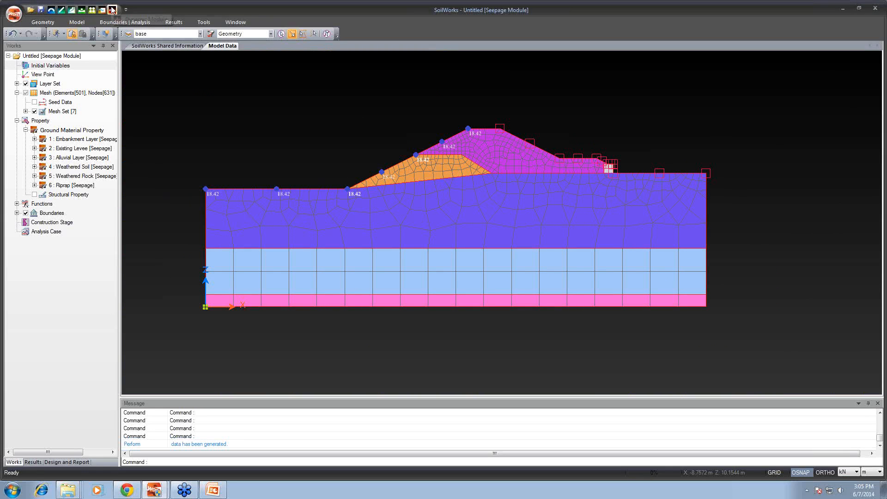
left_click(119, 21)
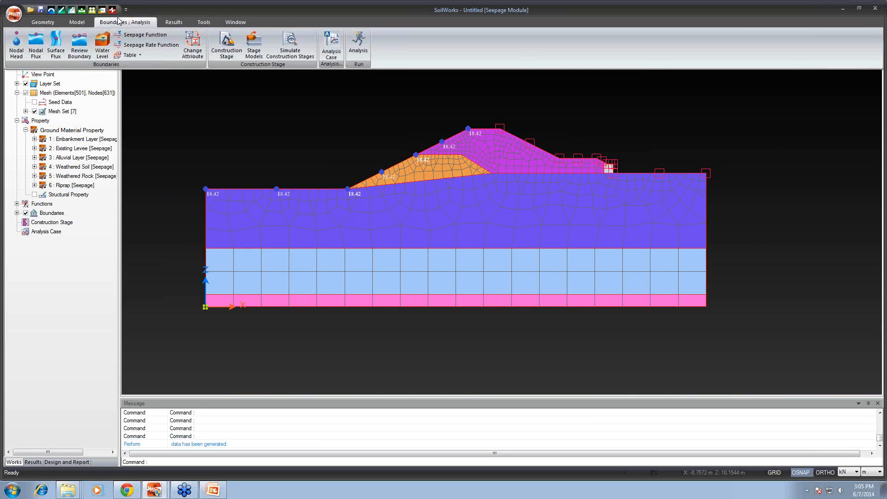
left_click(332, 47)
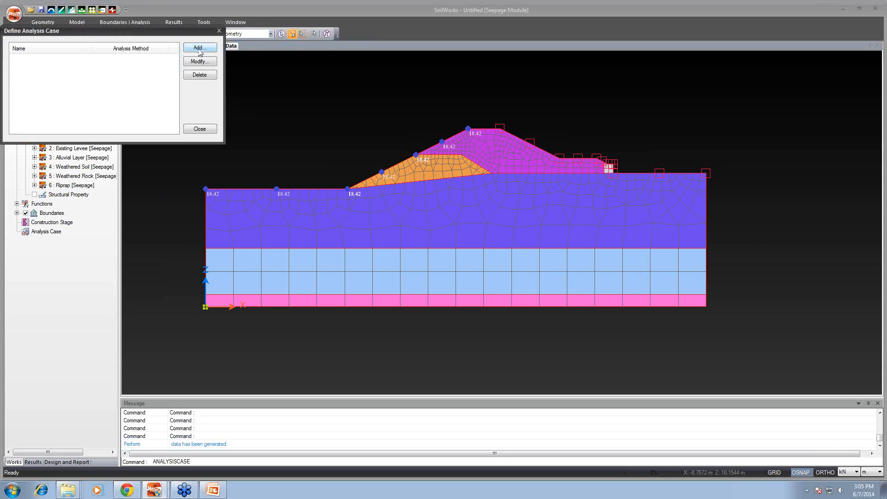
left_click(200, 49)
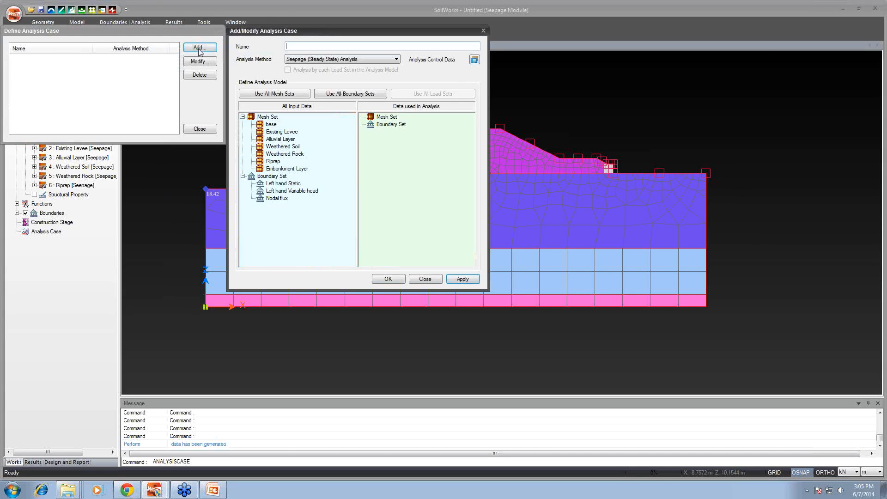
left_click(310, 44)
type("Steady State")
- Include all mesh sets and boundary sets in the Steady State case, then remove Left hand Variable head from it
left_click(280, 93)
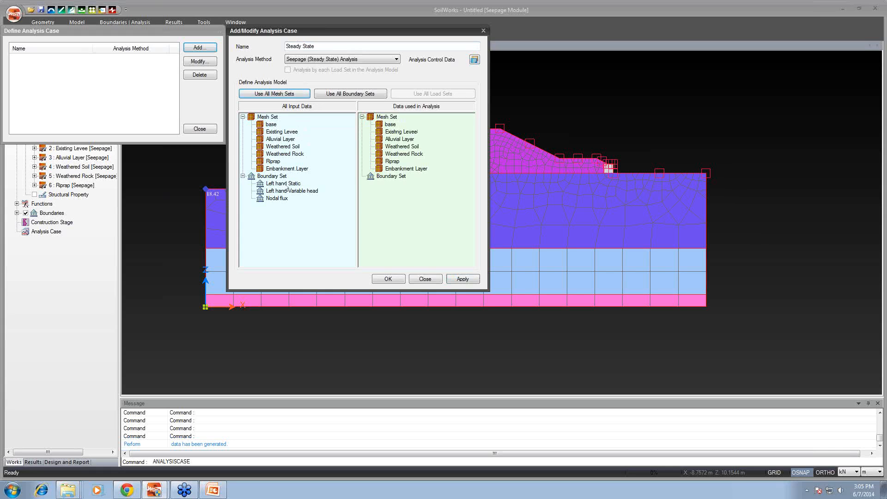
left_click(334, 95)
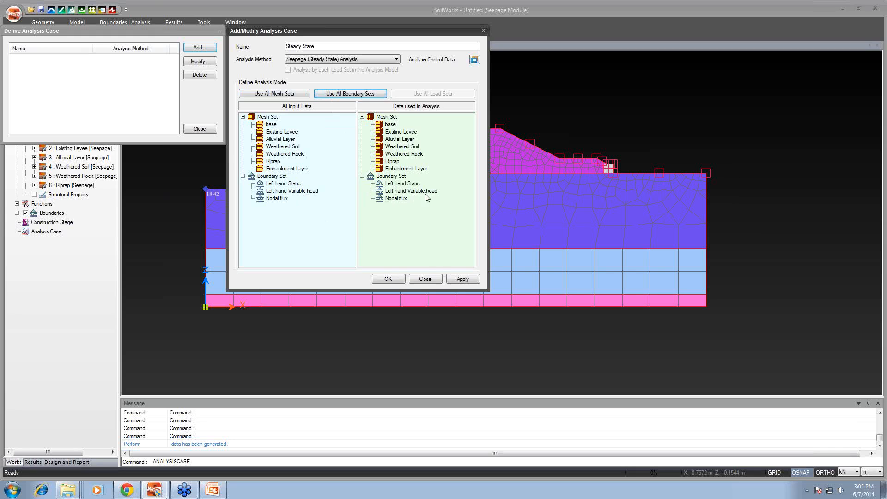
left_click_drag(421, 191, 303, 204)
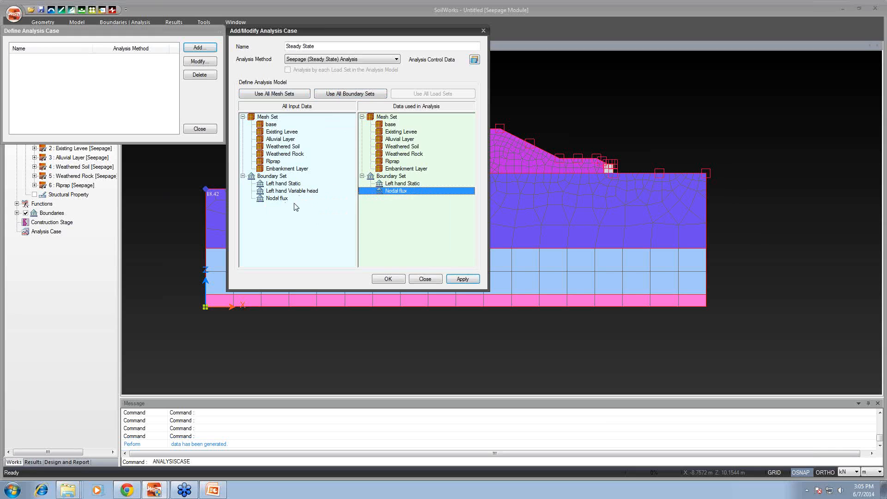
- Accept the default analysis control settings for the Steady State case and add the case to the list
left_click(474, 60)
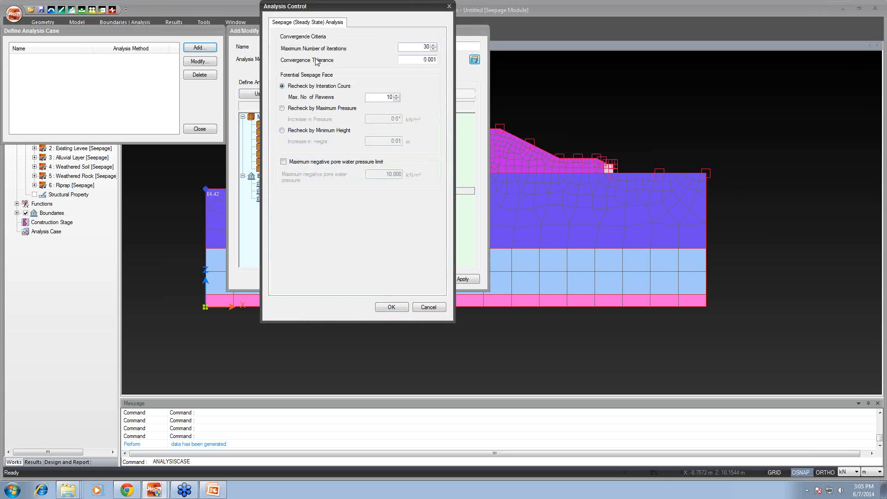
left_click(383, 308)
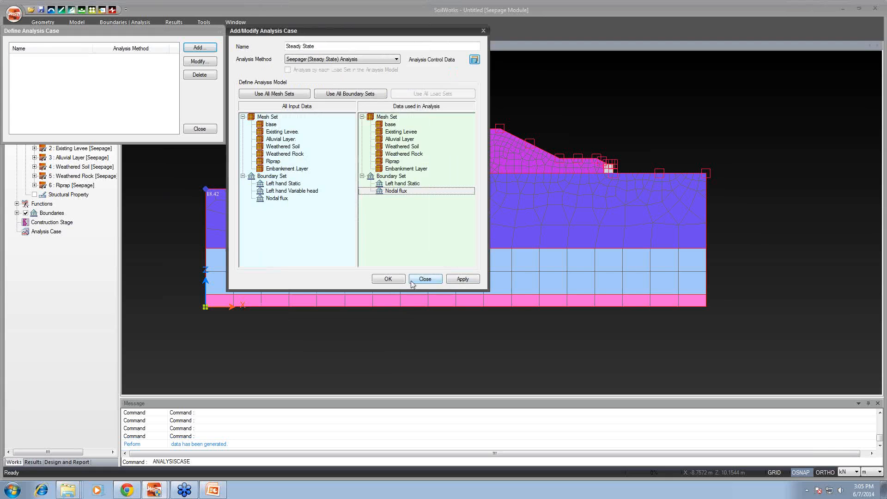
left_click(462, 279)
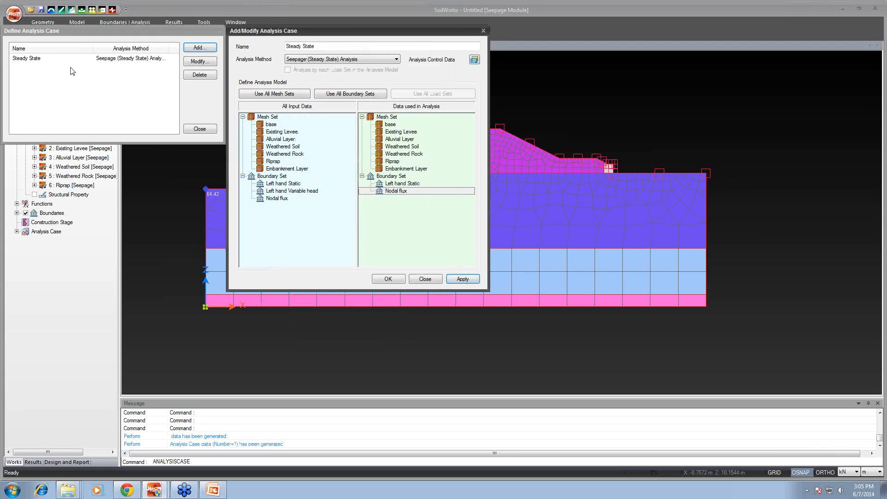
- Set up a Transient State case using Seepage (Transient State) Analysis, replacing Left hand Static with Left hand Variable head in its data
left_click_drag(325, 47, 264, 43)
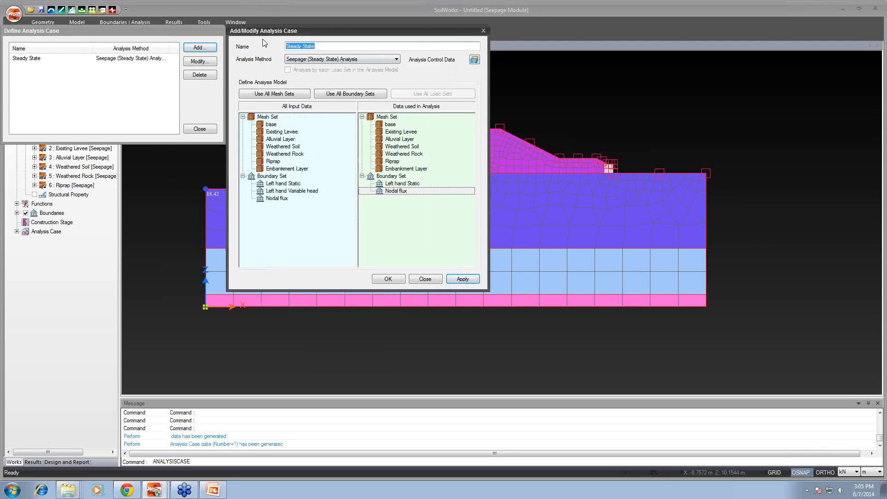
type("Transl")
type("ent State")
left_click(324, 59)
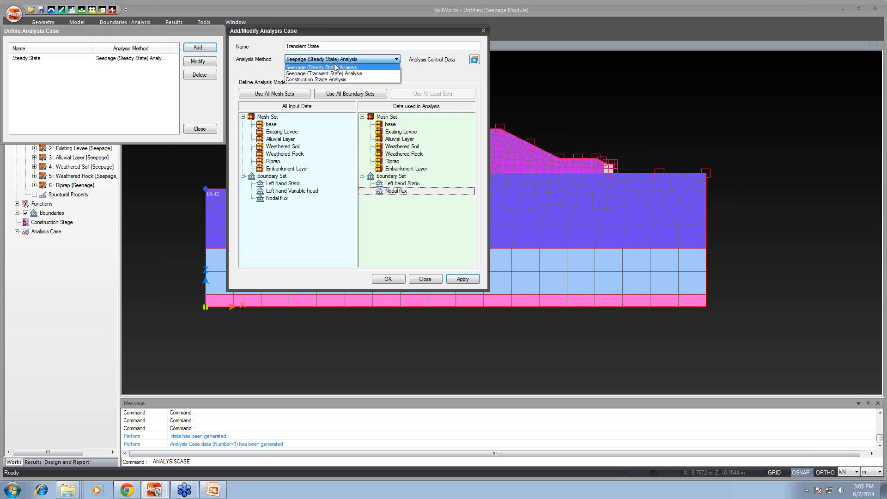
left_click(333, 74)
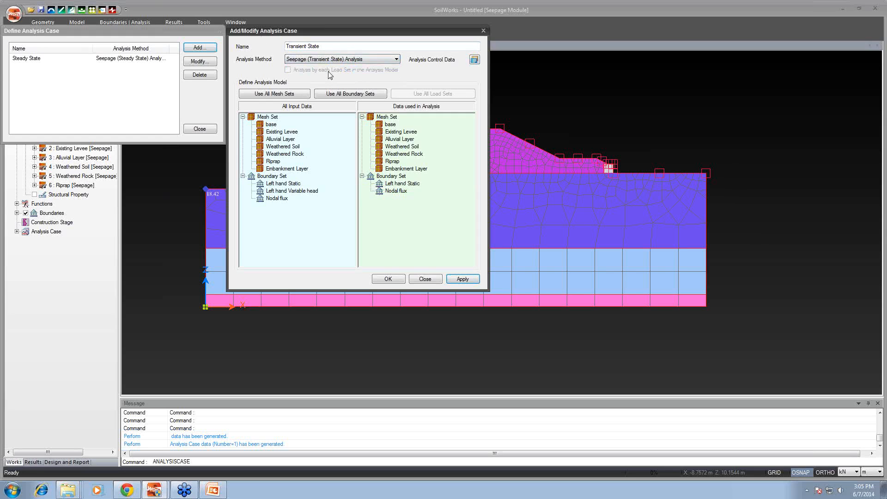
double_click(414, 184)
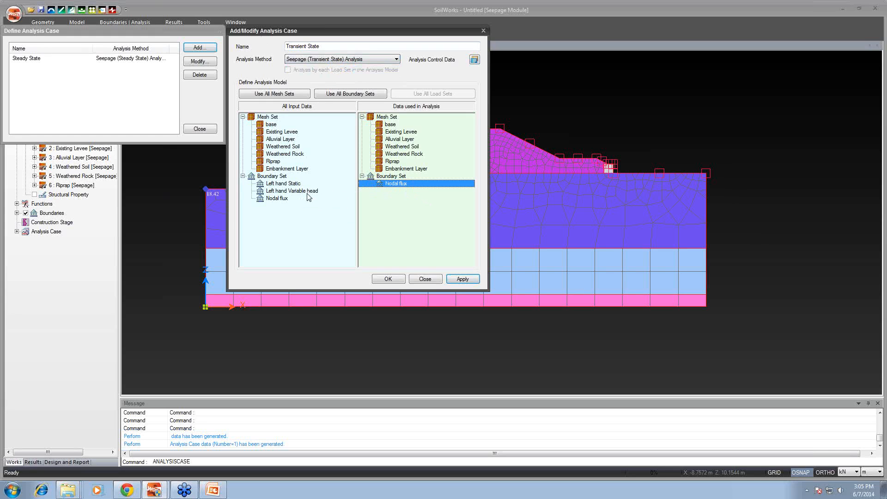
left_click_drag(307, 191, 397, 183)
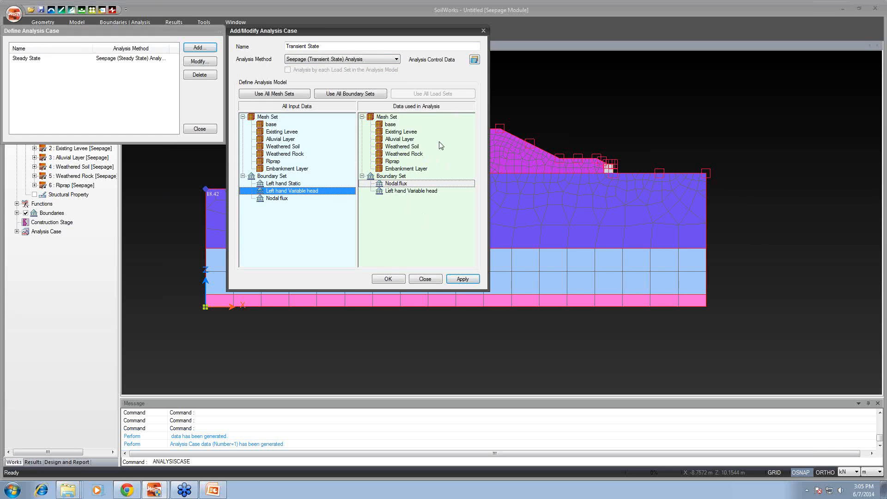
- Auto-generate the transient case's time steps with a period of 259200 sec, 4 steps and results saved
left_click(475, 60)
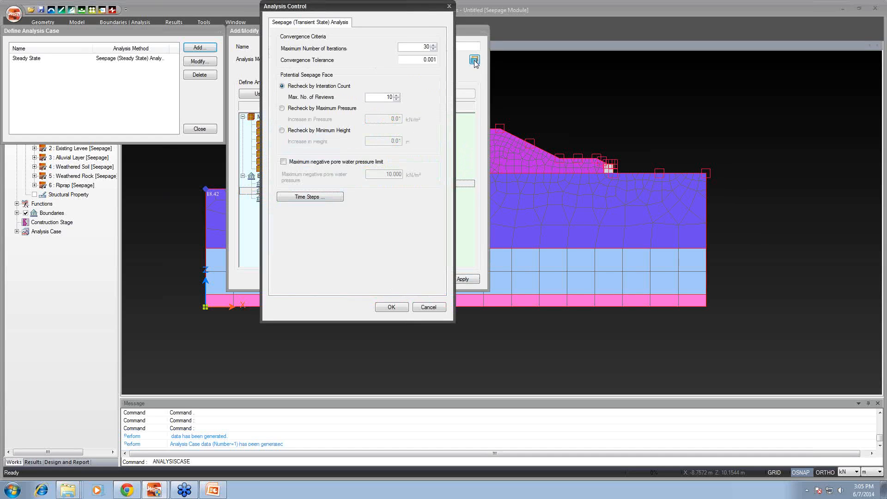
left_click(326, 197)
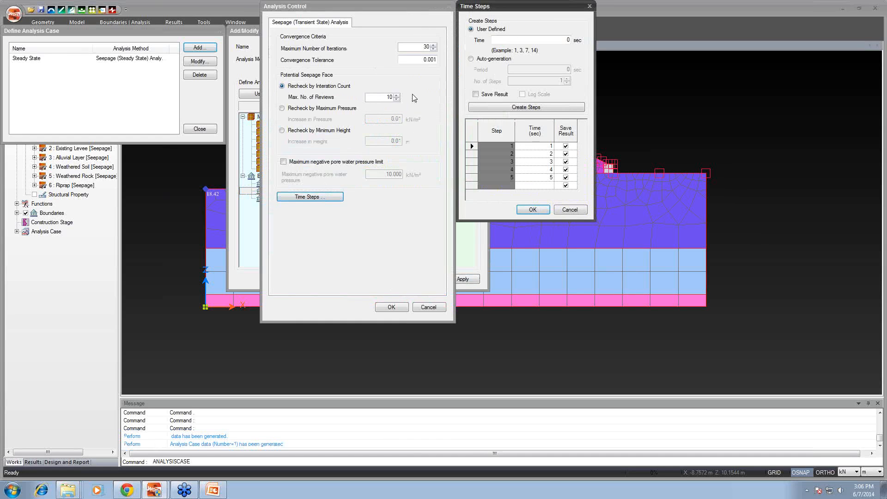
left_click(471, 60)
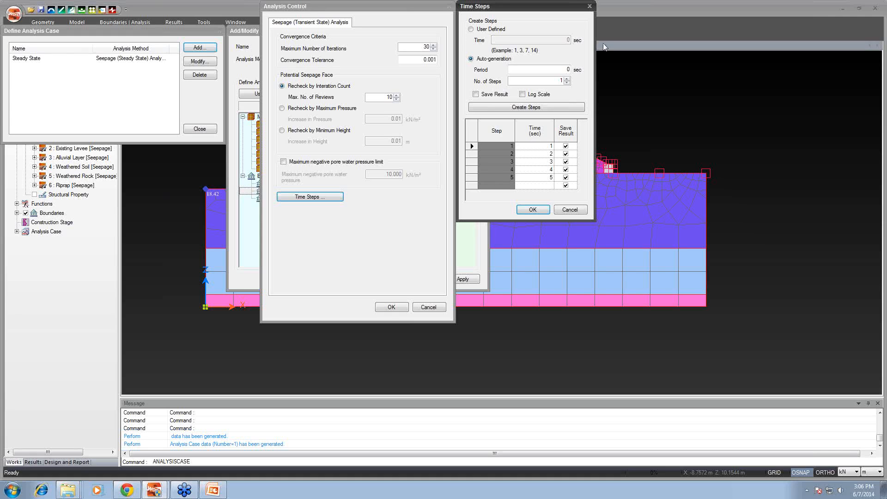
left_click(476, 95)
double_click(566, 69)
type("259*200")
double_click(568, 80)
type("4")
left_click(547, 110)
- Set the third time step to 172800 sec and add the Transient State case, finishing the analysis case definition
left_click(536, 161)
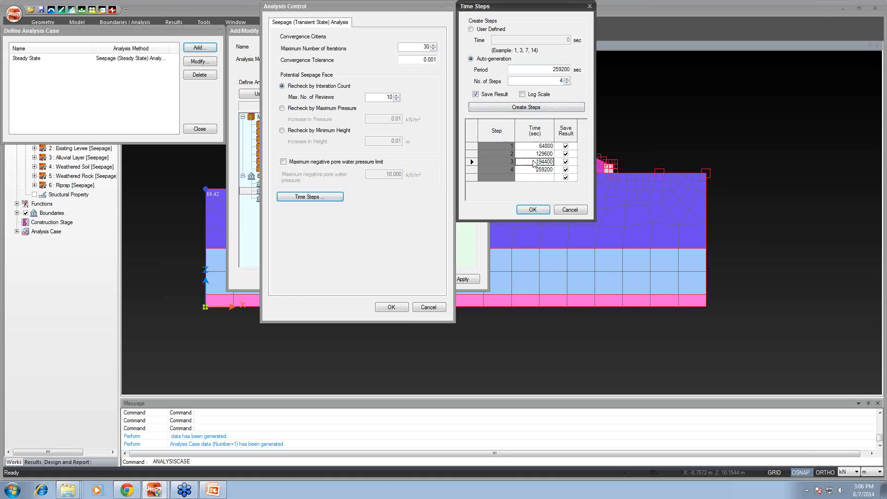
type("172800")
left_click(533, 210)
left_click(390, 308)
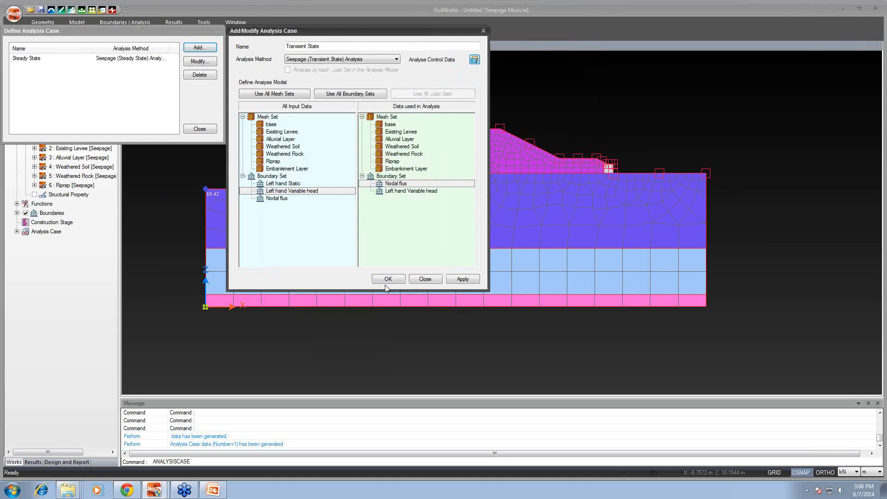
left_click(388, 279)
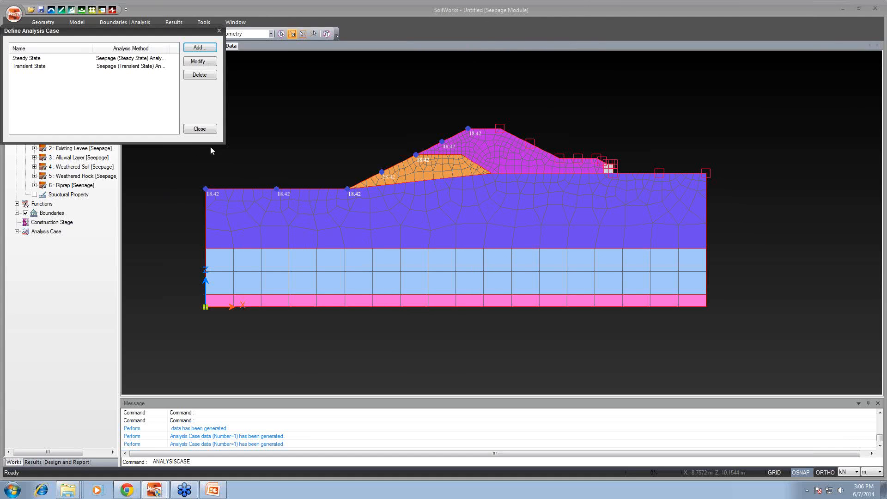
left_click(200, 129)
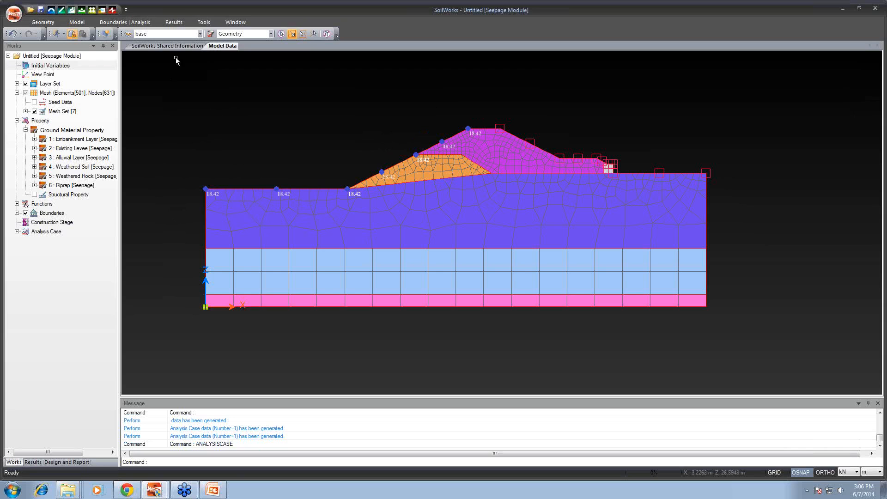
- Perform the analysis of the Steady State and Transient State cases, saving the model as Untitled on the Desktop
left_click(150, 24)
left_click(358, 42)
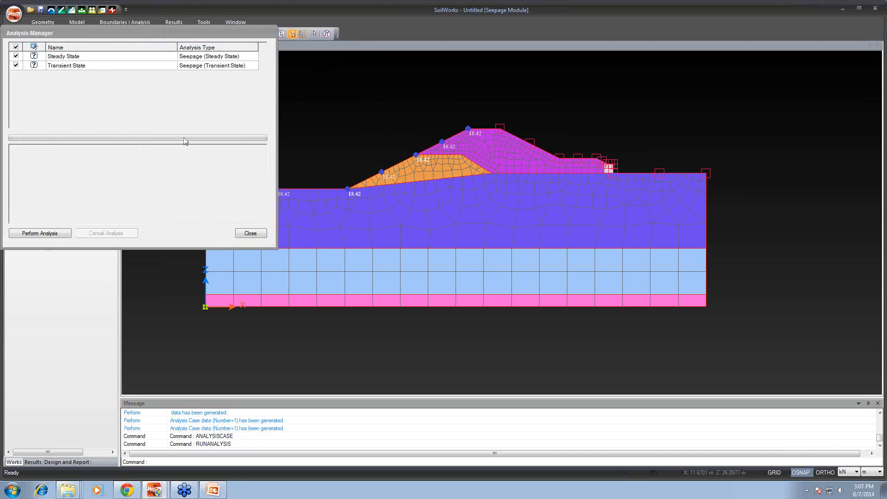
left_click(52, 231)
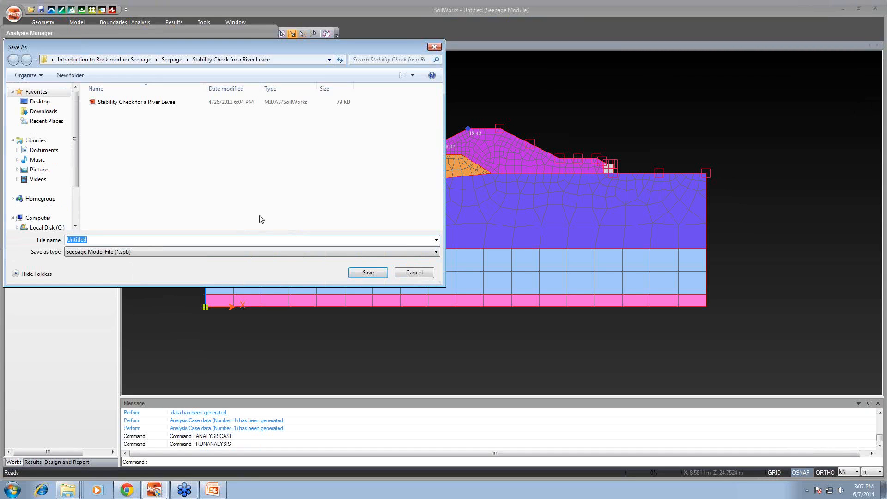
left_click(41, 105)
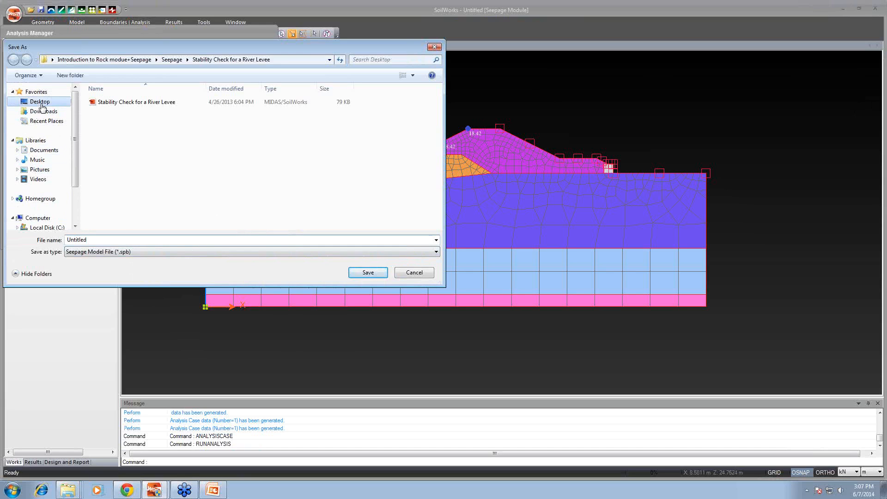
left_click(379, 276)
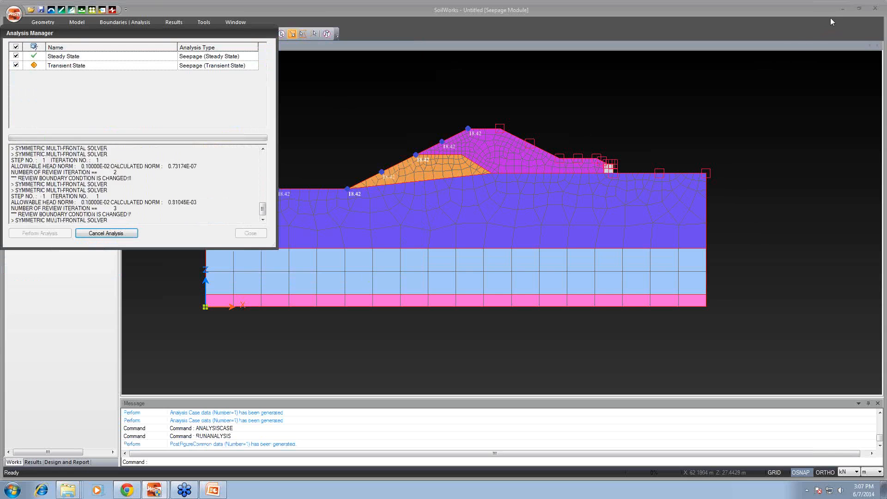
- Switch to the SoilWorks window with the solved Stability Check for a River Levee model and show it full screen
left_click(840, 9)
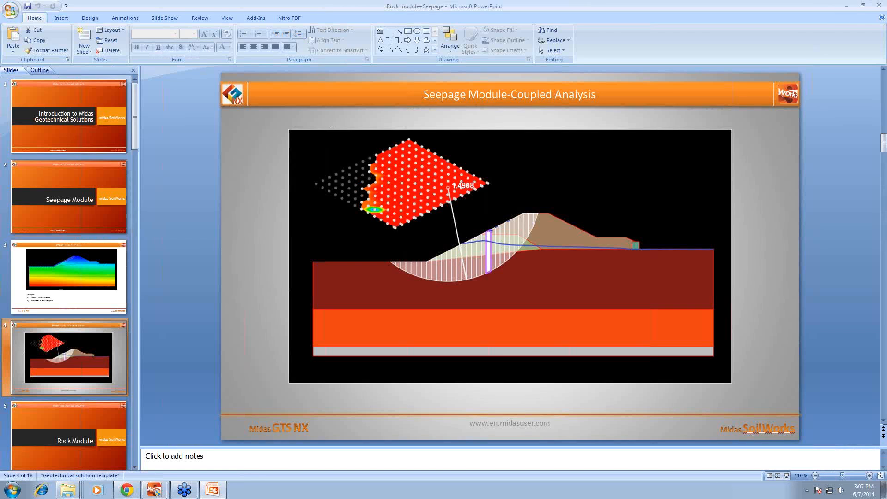
left_click_drag(886, 58, 536, 52)
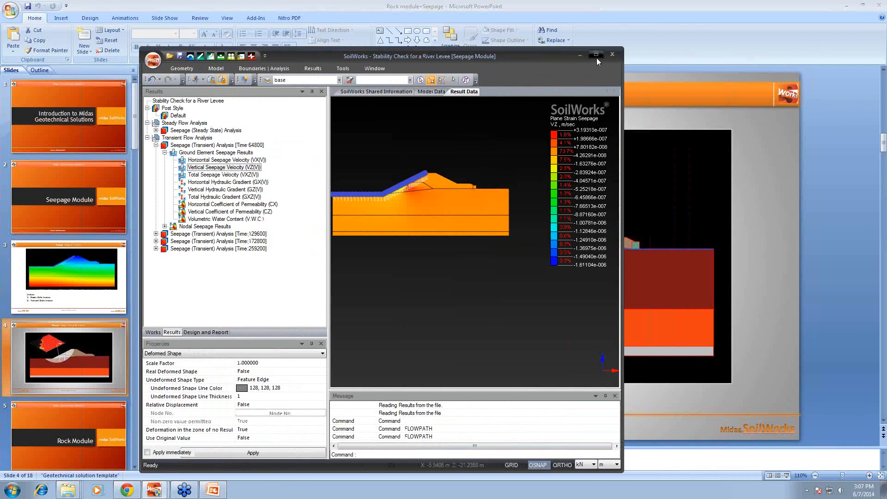
left_click(596, 55)
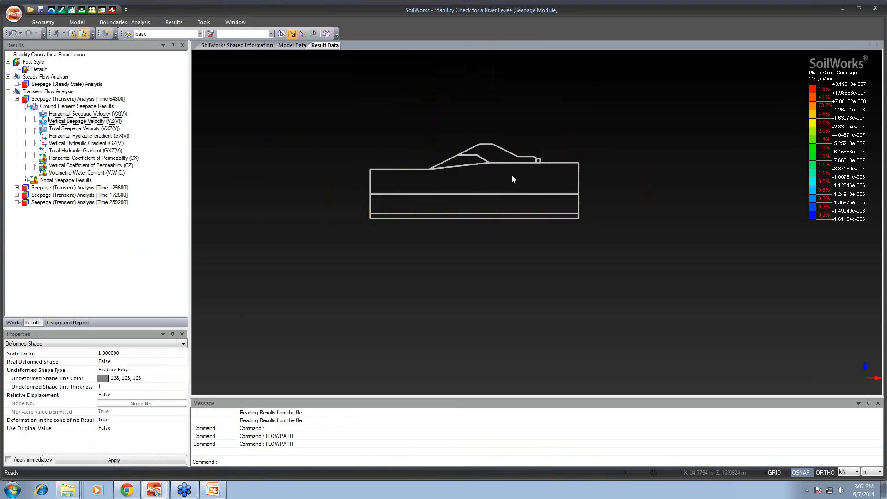
left_click_drag(511, 176, 531, 181)
scroll(531, 181, "up", 6)
left_click_drag(484, 243, 538, 114)
scroll(537, 114, "down", 3)
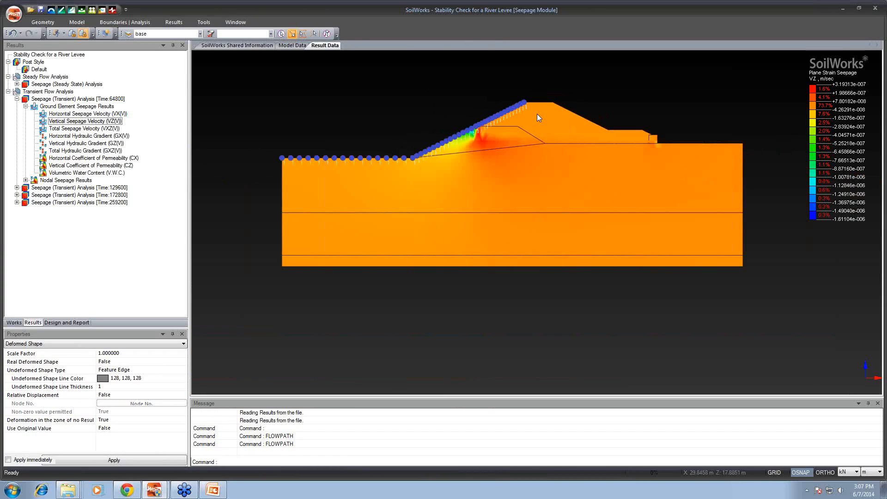
- Display the steady-state vertical hydraulic gradient, horizontal hydraulic gradient and volumetric water content contours
left_click(17, 84)
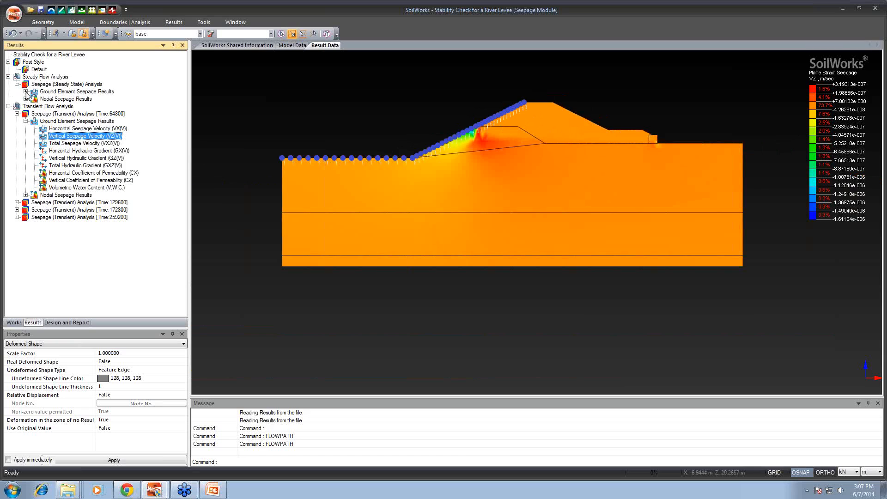
left_click(26, 92)
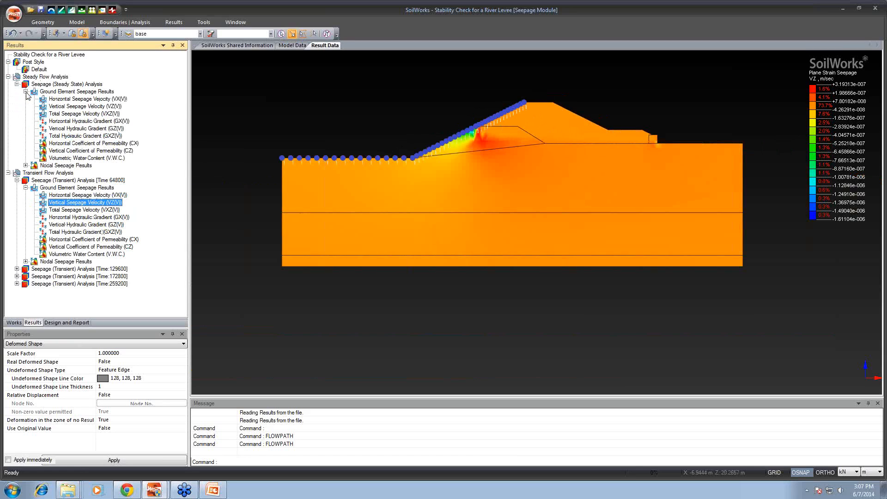
left_click(67, 129)
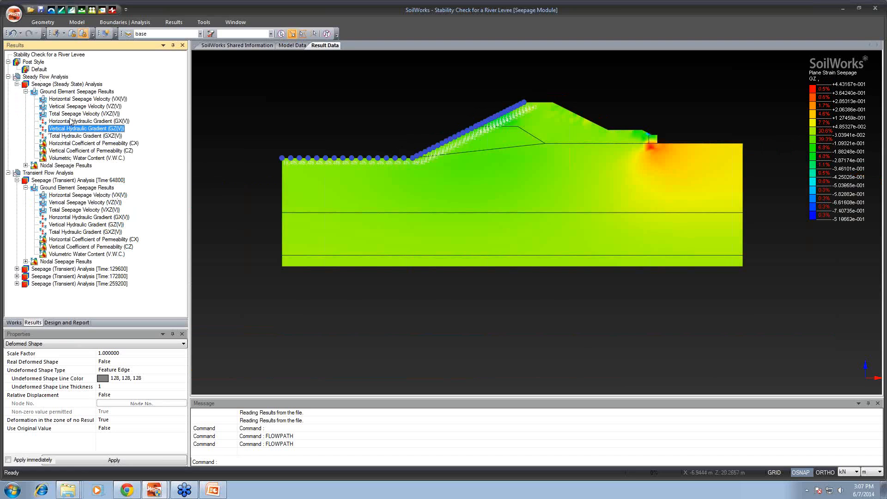
left_click(71, 122)
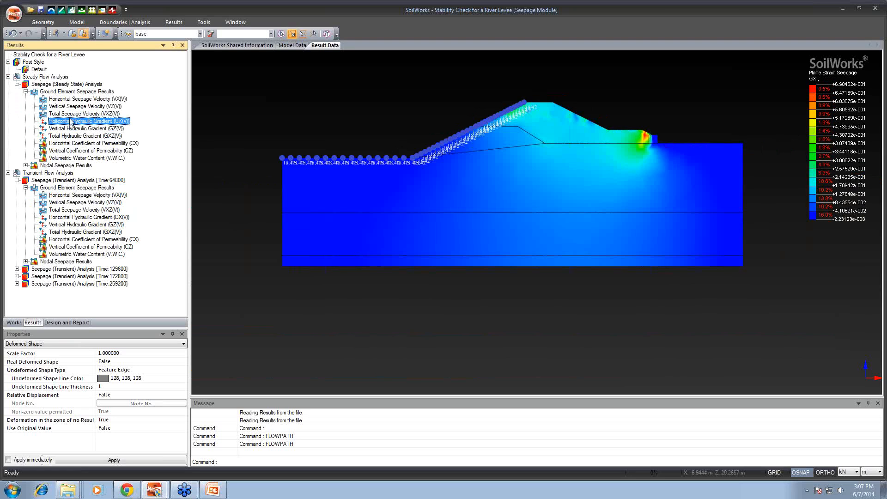
left_click(27, 161)
- Display the steady-state nodal contours for total head, pore pressure head and pore pressure
left_click(26, 165)
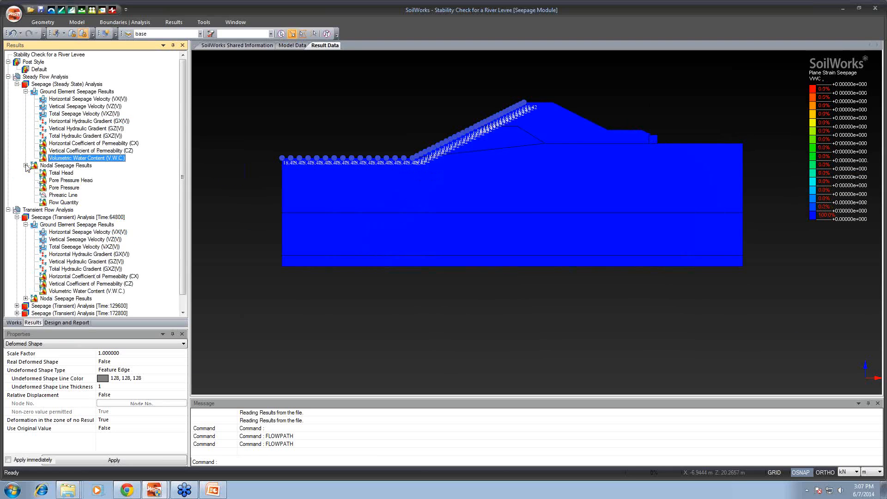
left_click(59, 174)
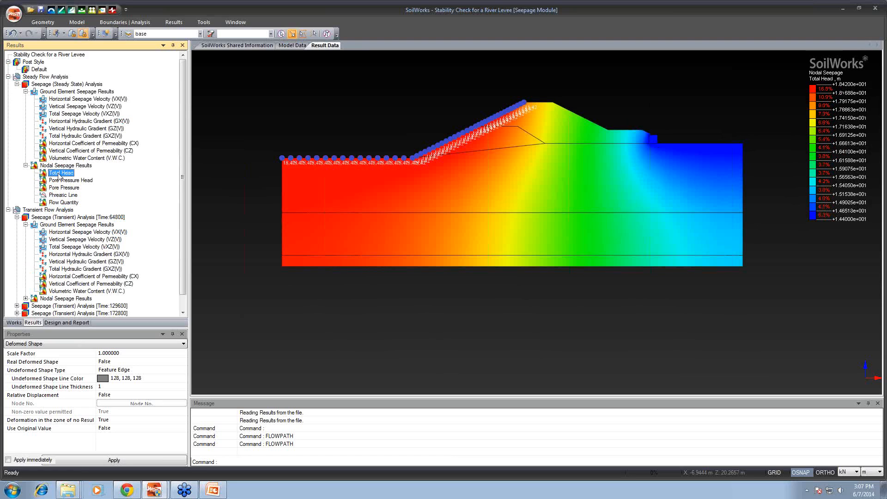
left_click(64, 181)
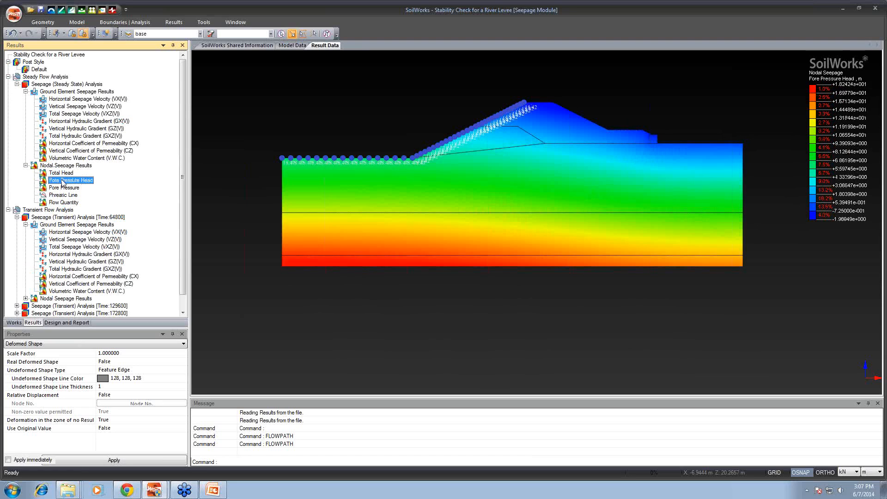
left_click(63, 188)
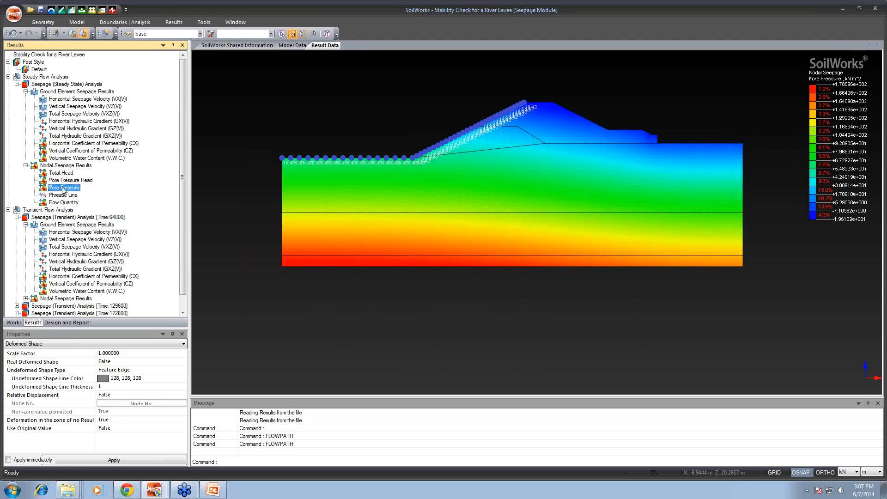
- Display the steady-state phreatic line and examine its path through the levee body
left_click(63, 195)
scroll(561, 192, "up", 2)
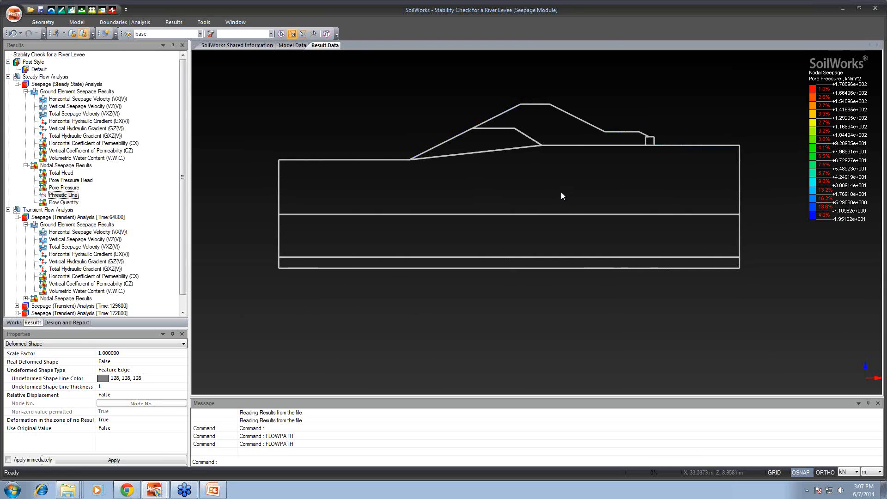
scroll(551, 154, "up", 2)
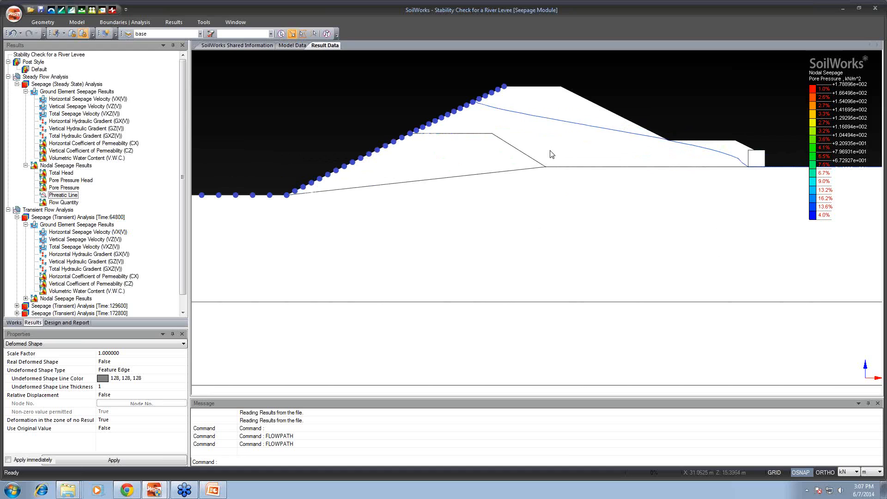
scroll(551, 155, "down", 2)
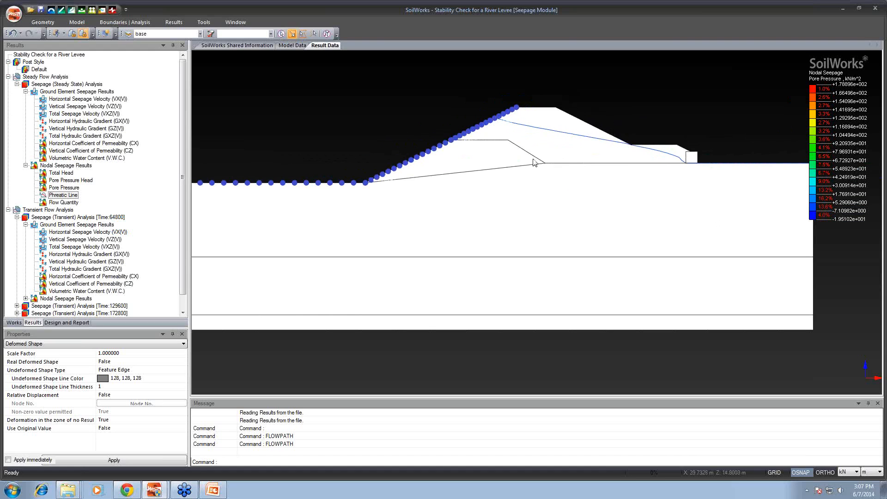
- Draw steady-state flow paths starting from points along the levee's upstream slope and the riverbed
left_click(184, 24)
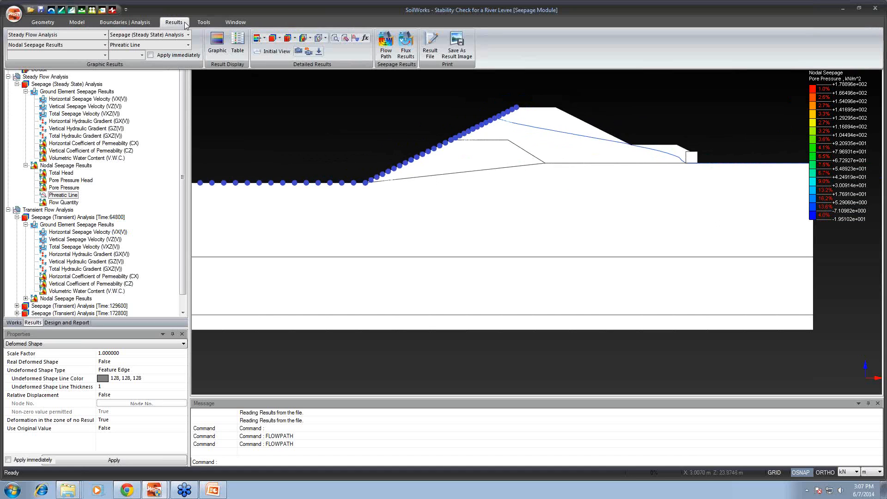
left_click(386, 44)
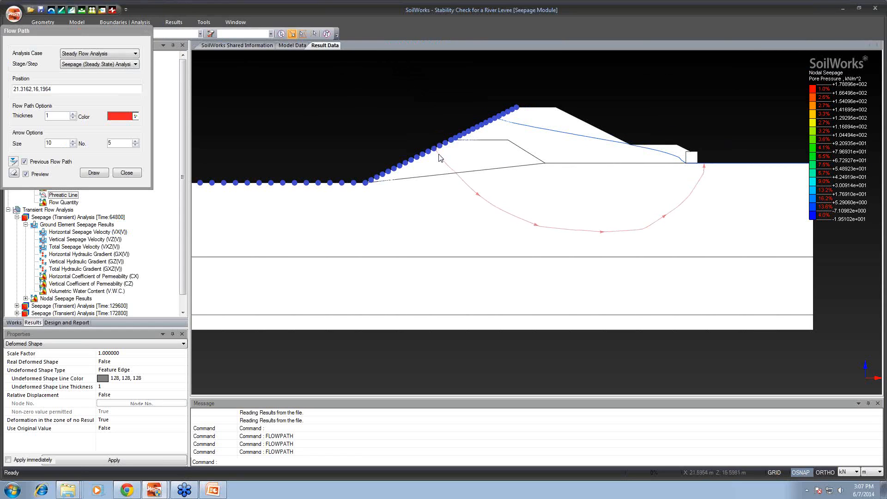
left_click(491, 128)
left_click(500, 122)
left_click(388, 191)
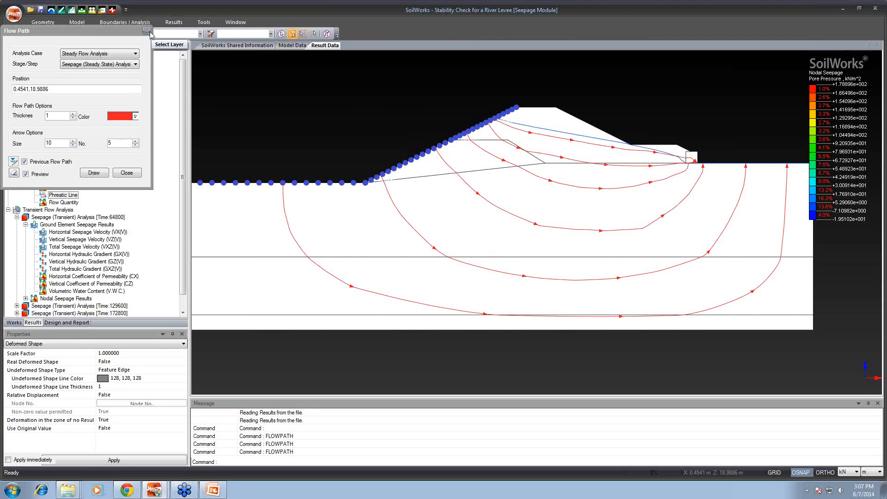
left_click(147, 31)
- Calculate the steady-state flux between node 348 at the toe drain and node 143 on the downstream ground surface
left_click(173, 25)
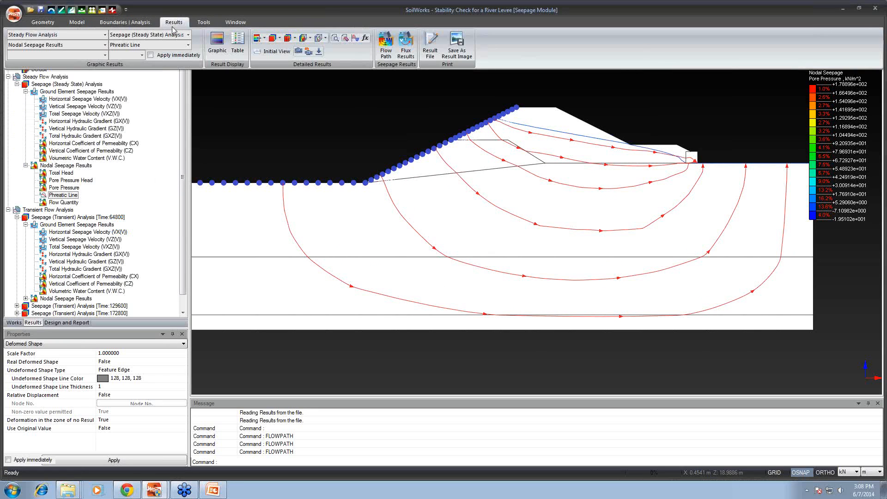
left_click(406, 54)
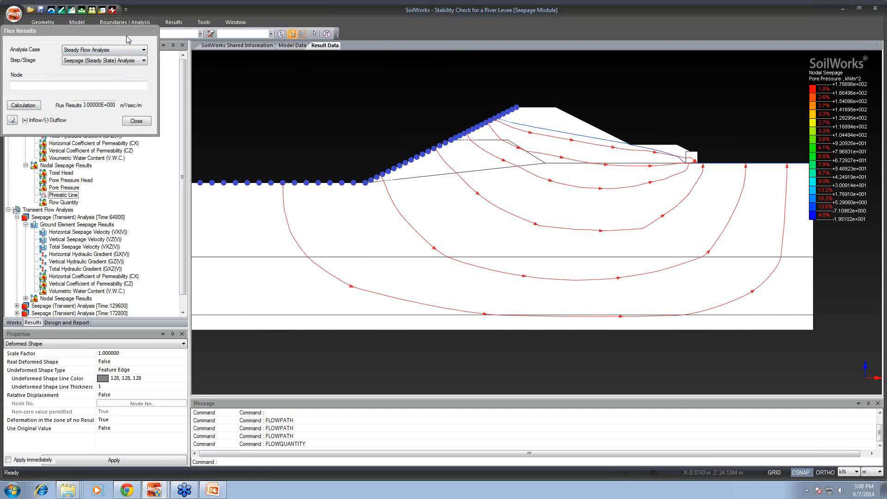
left_click(696, 153)
left_click(309, 176)
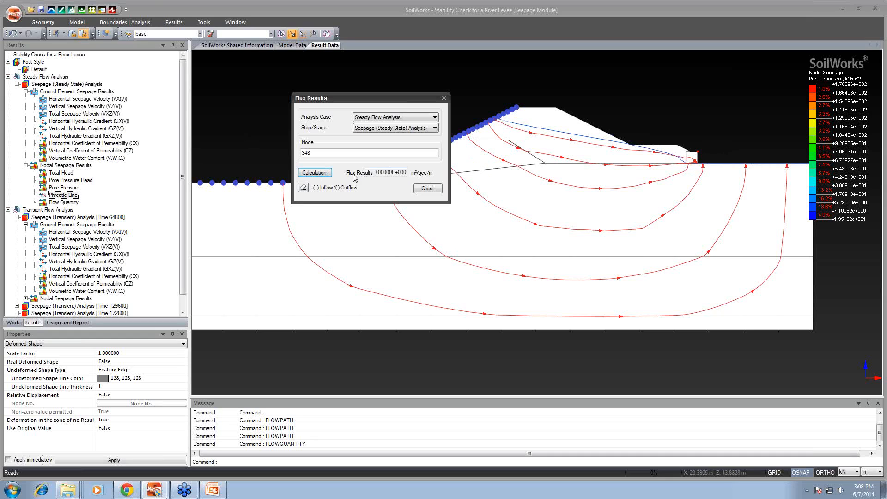
left_click(729, 163)
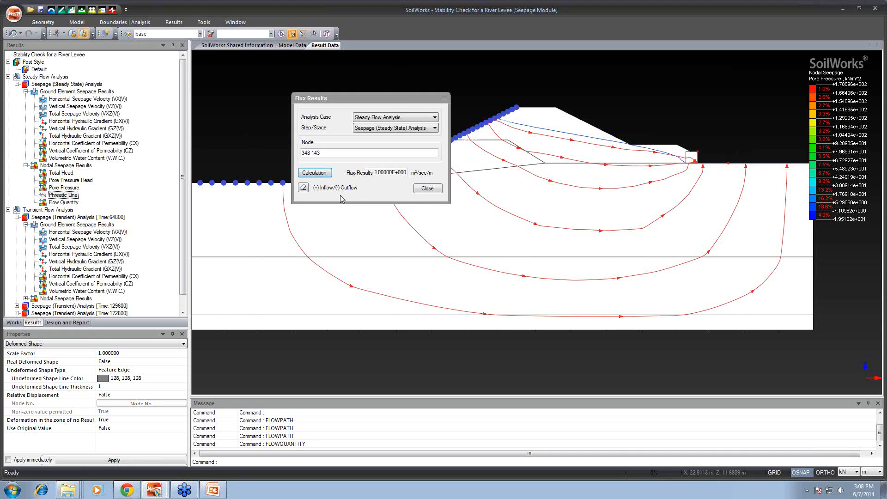
left_click(314, 174)
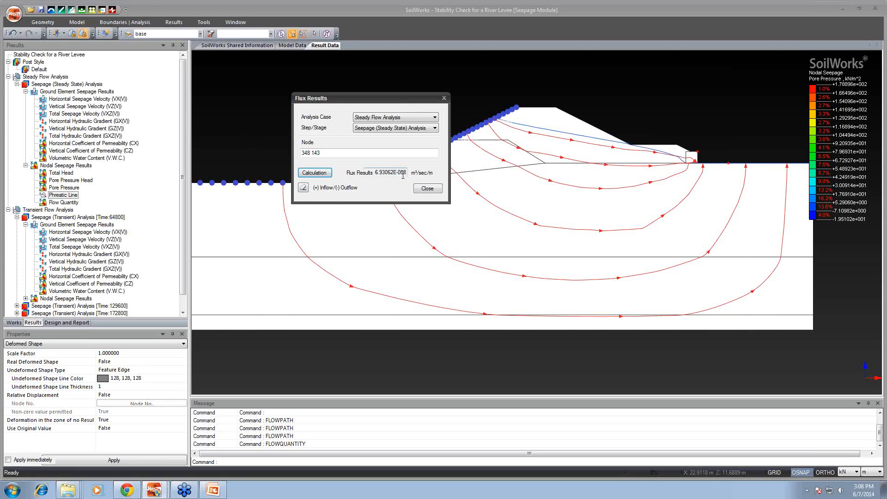
left_click(426, 188)
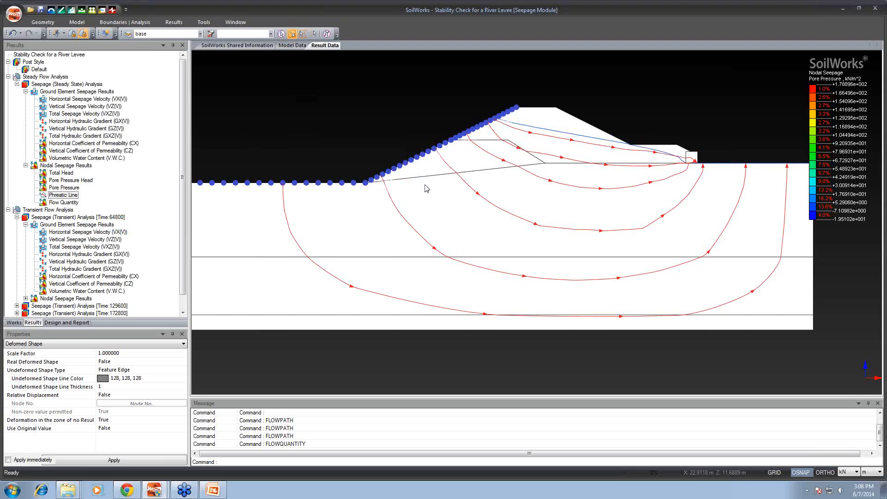
- Collapse the steady-state result groups and display the transient phreatic line at time 64800
left_click(26, 92)
left_click(25, 91)
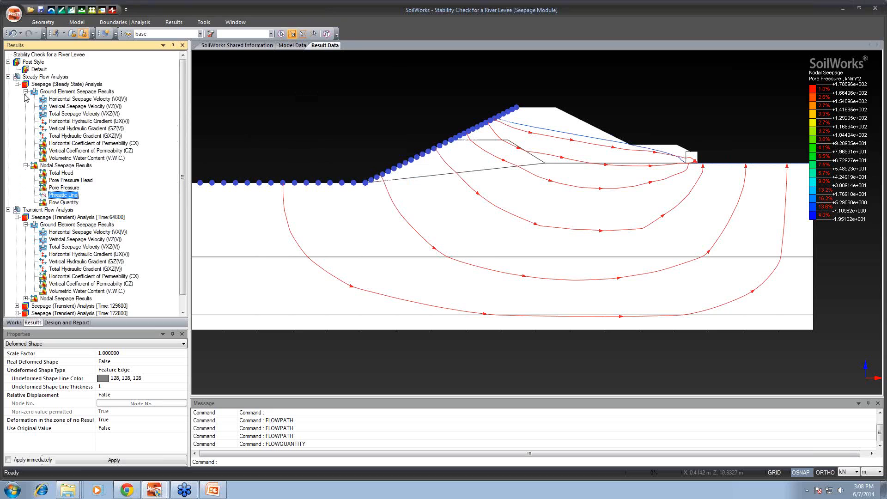
left_click(26, 91)
left_click(26, 99)
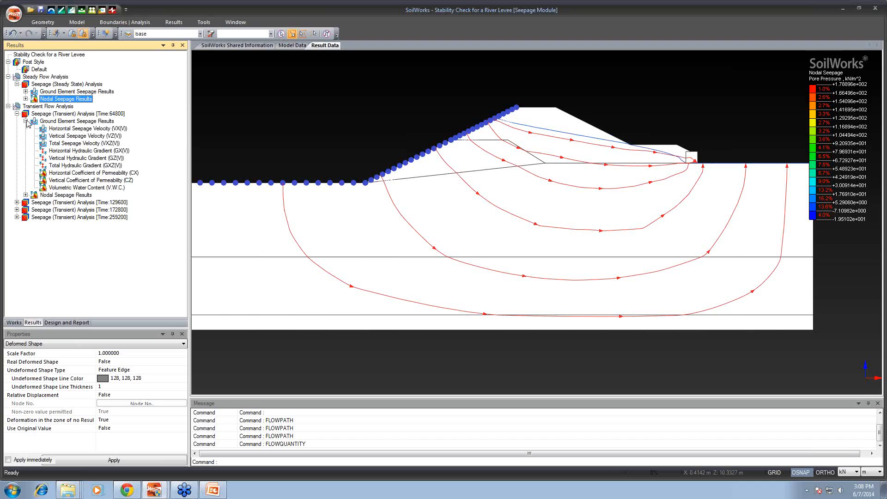
left_click(26, 121)
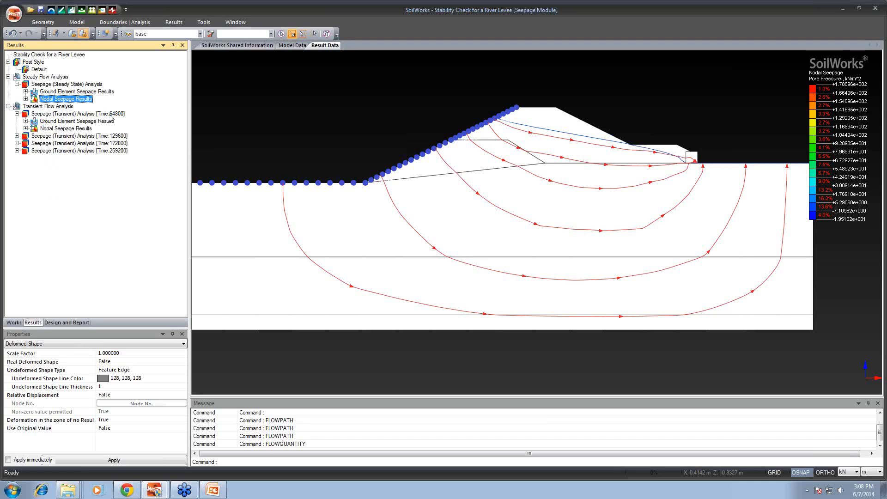
left_click(26, 129)
left_click(74, 158)
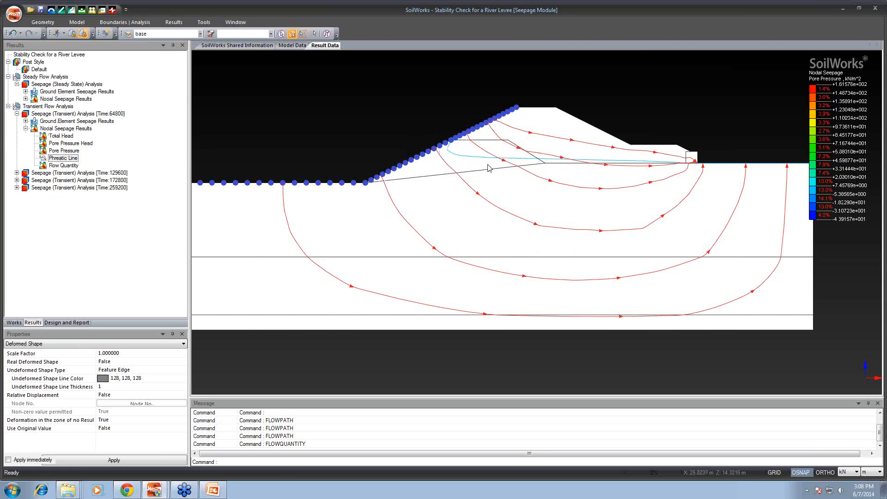
- Display the transient phreatic lines at times 129600 and 259200 and examine their paths through the levee
left_click(16, 172)
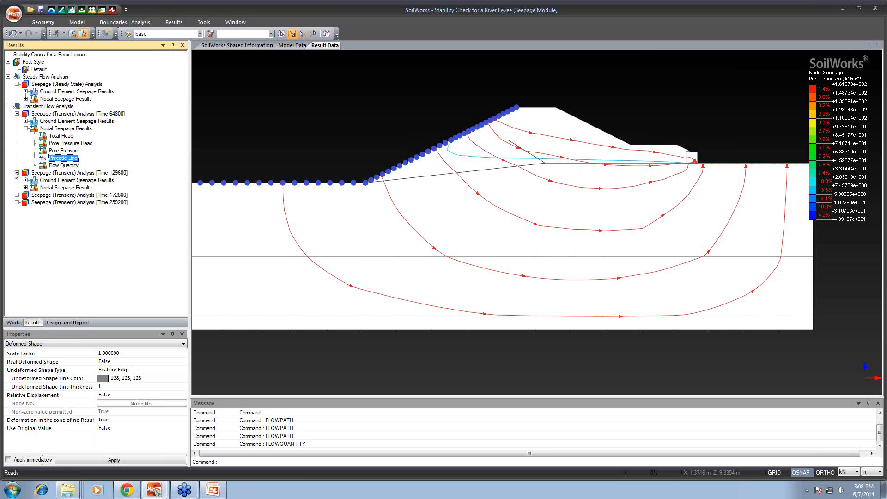
left_click(25, 188)
left_click(64, 218)
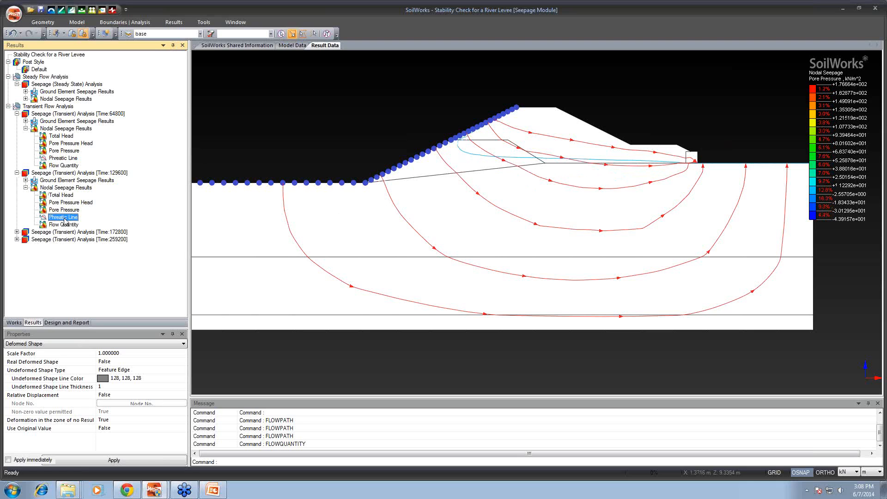
left_click(17, 240)
left_click(26, 254)
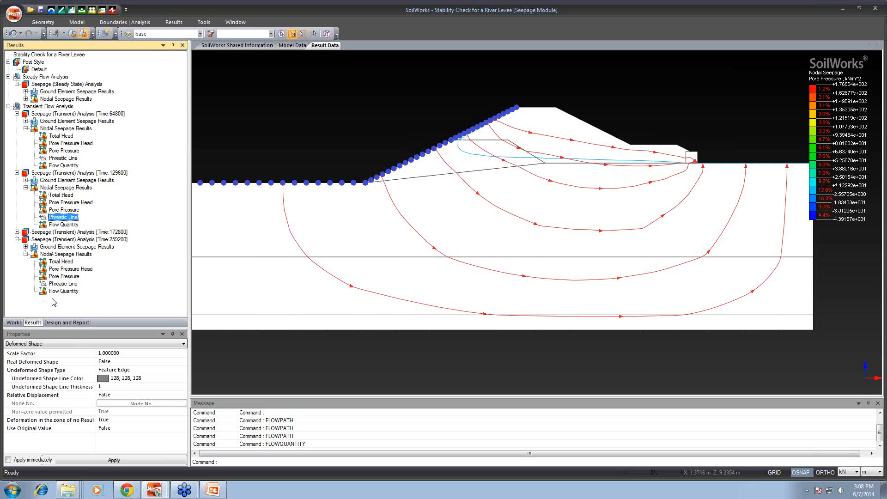
left_click(56, 284)
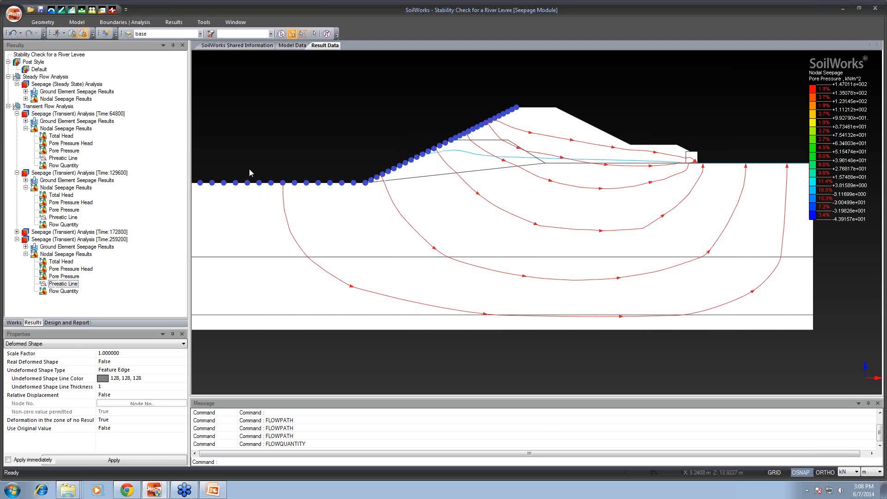
scroll(374, 149, "down", 2)
left_click_drag(404, 152, 359, 151)
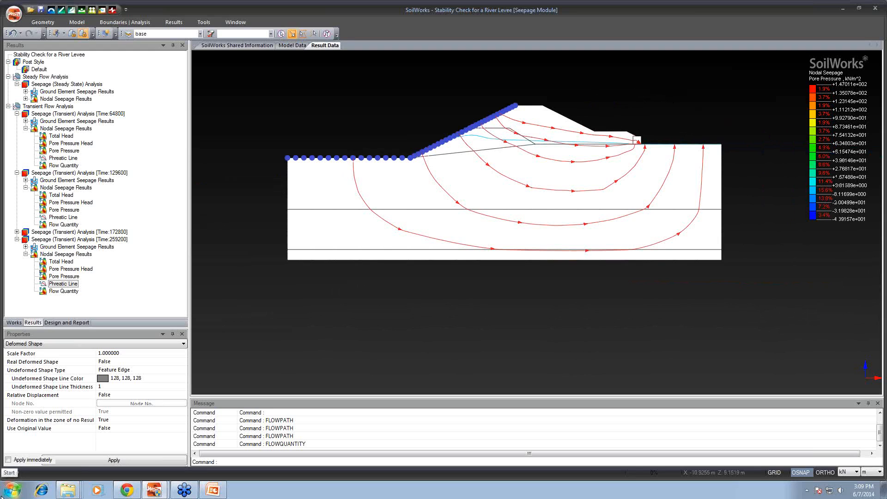
- Start a new SoilWorks session with a Slope module project and accept the default initial parameters in kN, m and sec
left_click(2, 497)
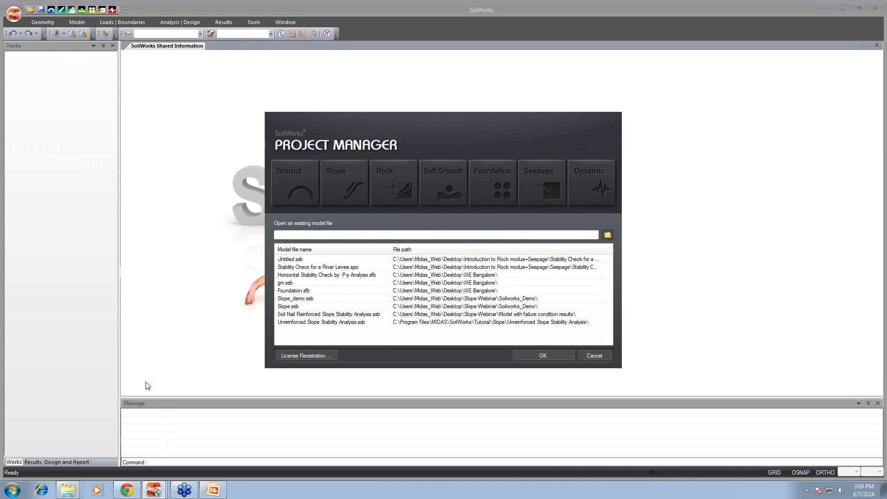
left_click(347, 187)
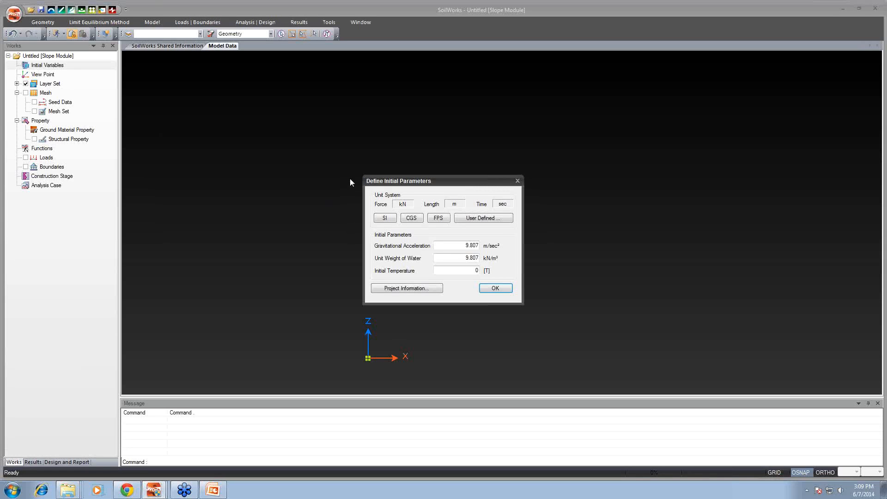
left_click(493, 288)
- Import the CAD drawing Stability Check for a River Levee.dwg from the Seepage folder into the slope project
left_click(14, 14)
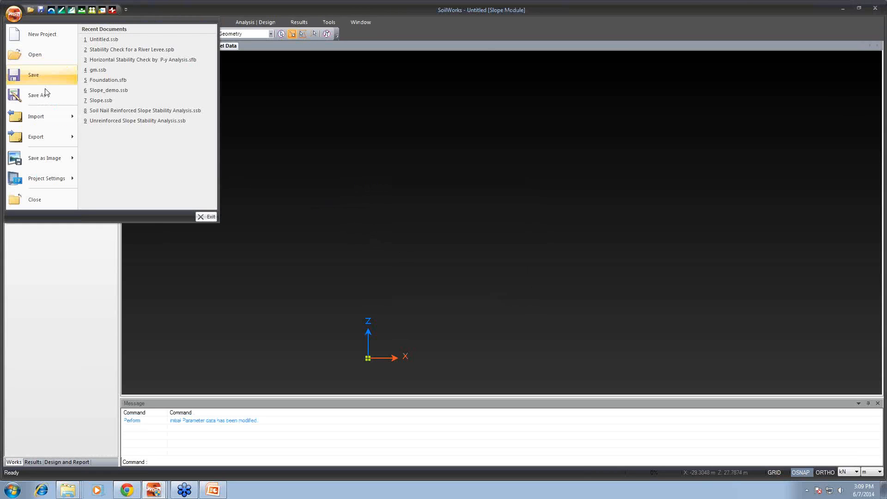
mouse_move(55, 116)
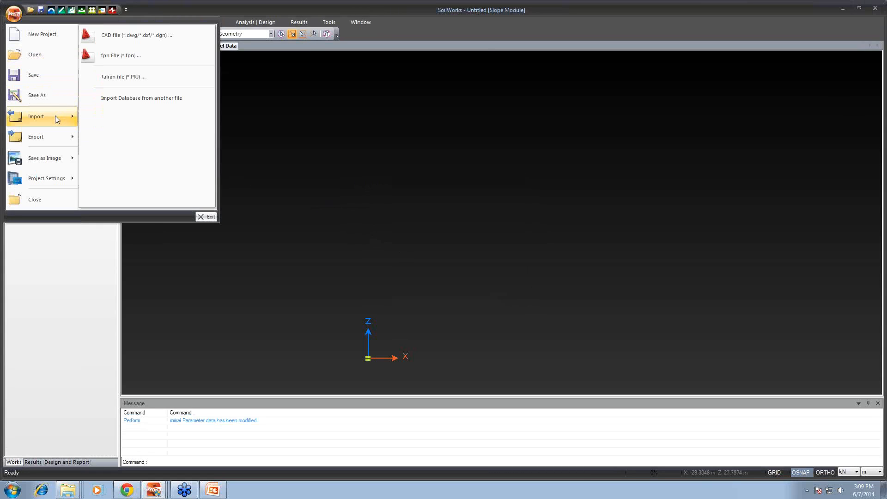
left_click(127, 43)
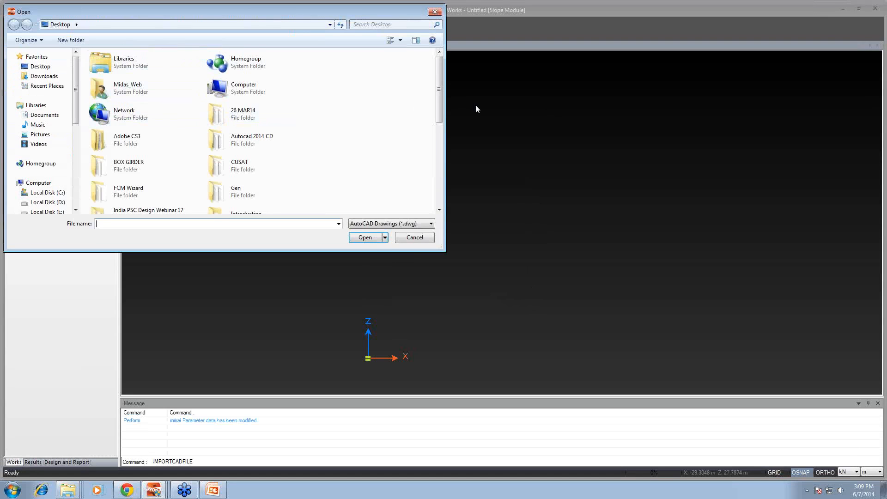
left_click_drag(440, 119, 439, 191)
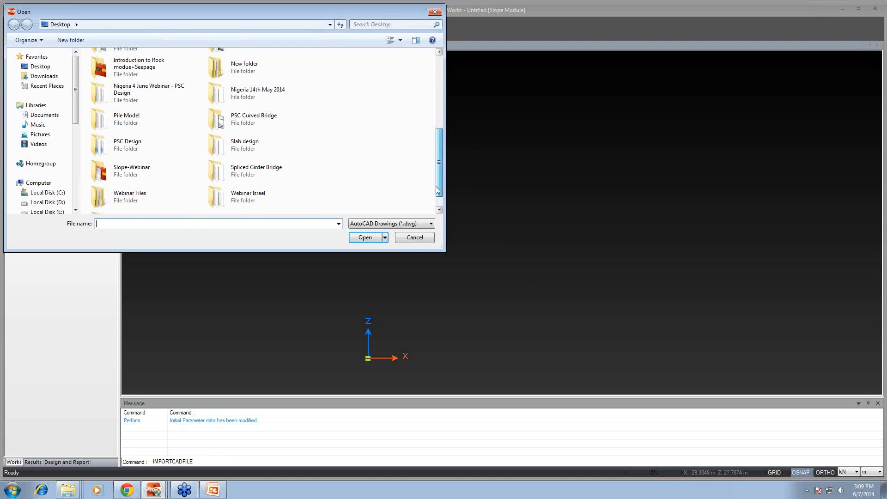
double_click(150, 61)
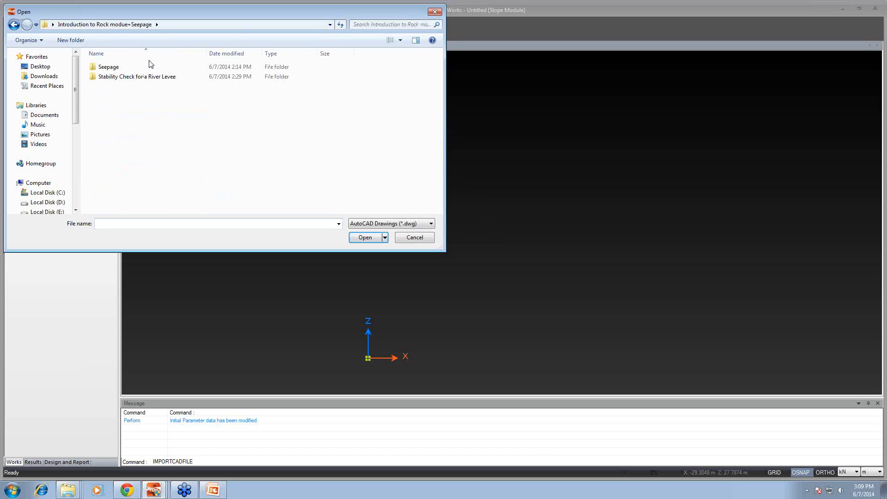
double_click(148, 65)
double_click(148, 67)
left_click(147, 73)
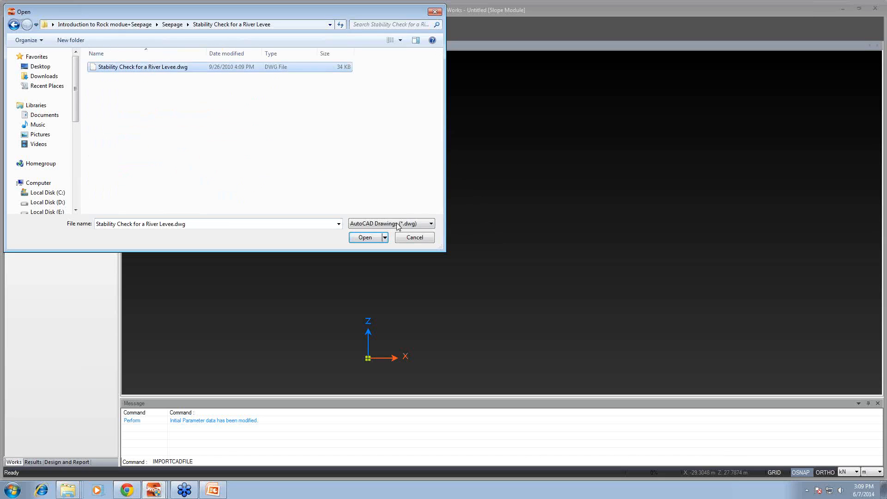
left_click(370, 237)
left_click_drag(388, 209, 394, 196)
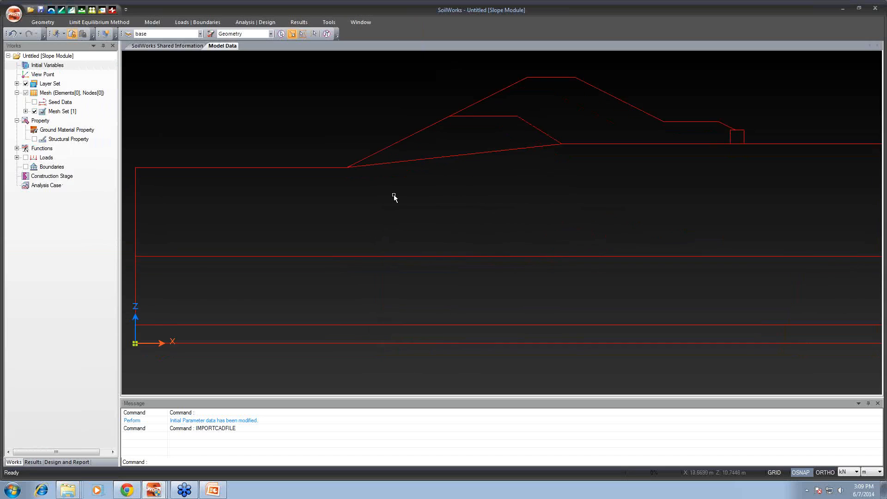
scroll(394, 196, "down", 2)
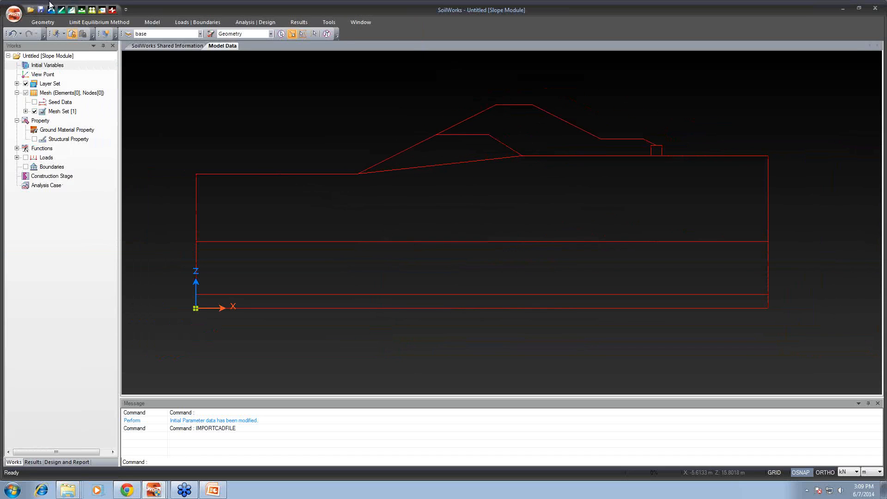
- Add Landfill Layer, Colluvial Layer, Weathered Soil and Weathered Rock from the Gneiss#1 database as Mohr-Coulomb (LEM) ground materials
left_click(76, 23)
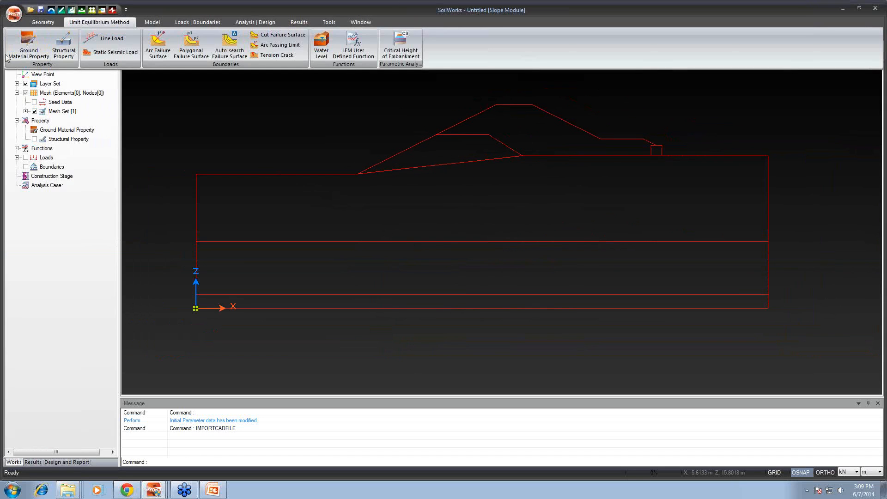
left_click(27, 44)
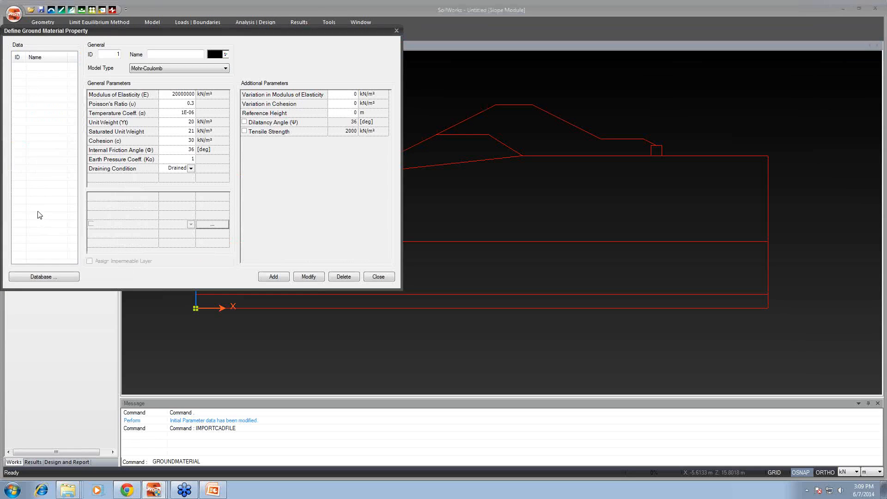
left_click(48, 279)
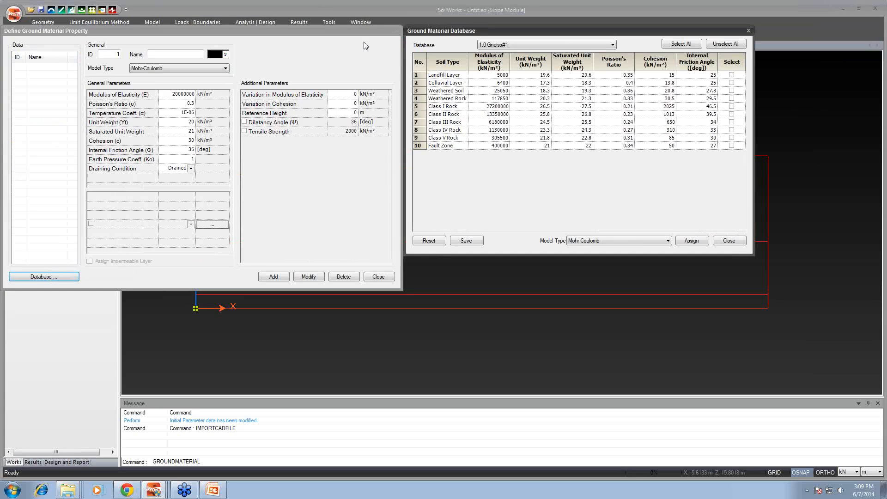
left_click(600, 240)
left_click(601, 257)
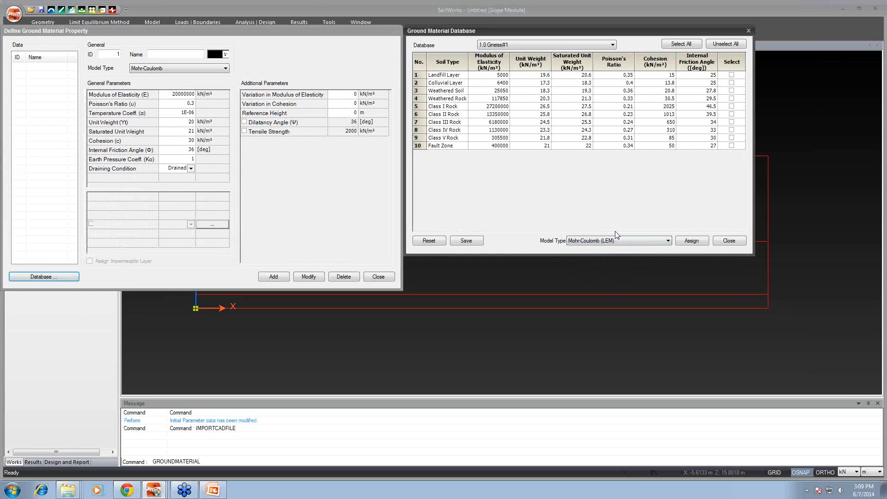
left_click(732, 75)
left_click(732, 83)
left_click(732, 90)
left_click(732, 99)
left_click(692, 240)
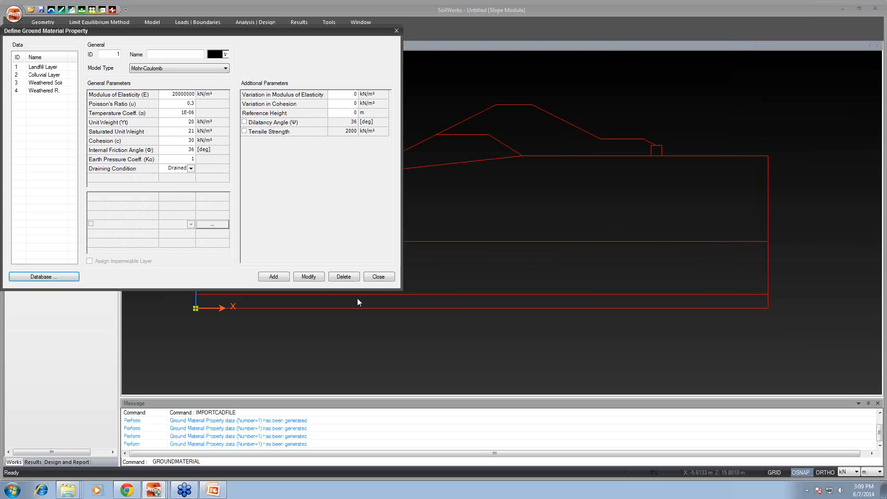
left_click(391, 277)
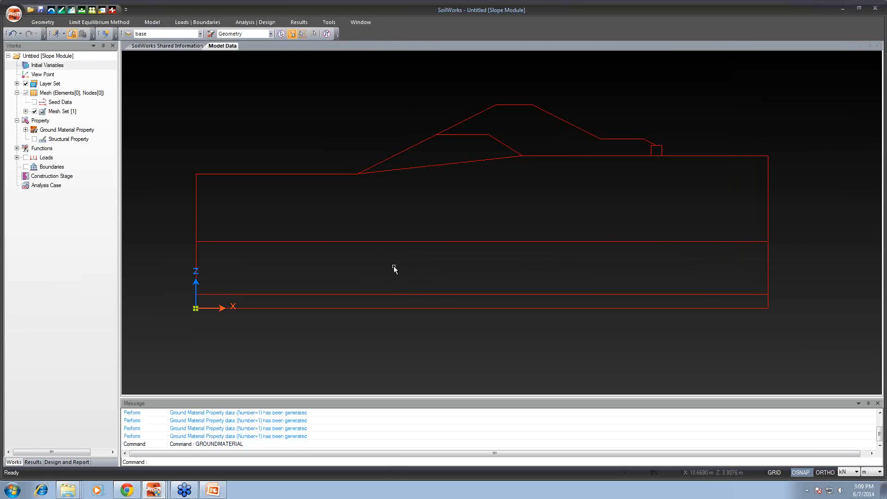
left_click_drag(372, 212, 396, 182)
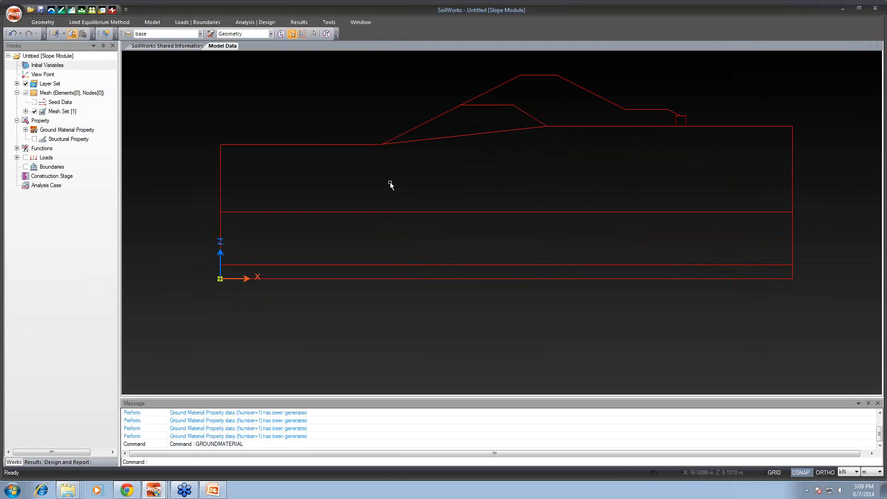
- List the defined ground materials and generate smart surfaces from the imported levee outline
left_click(26, 130)
left_click(439, 271)
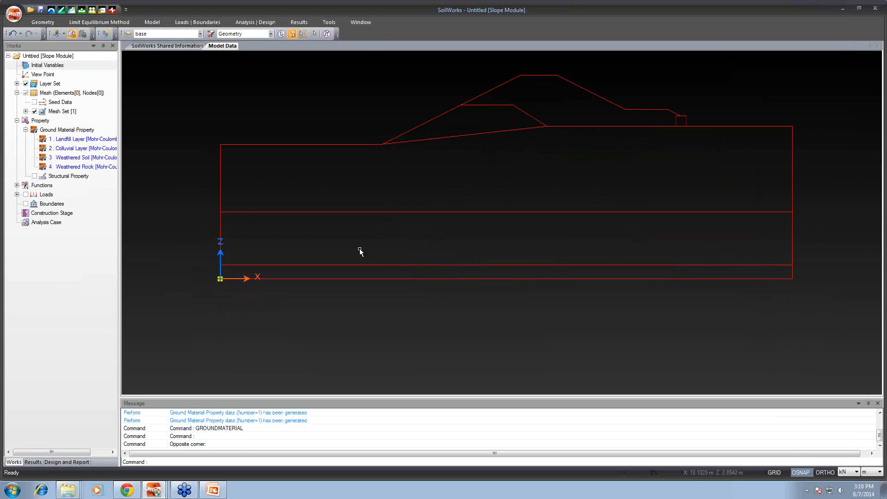
left_click(42, 22)
left_click(110, 52)
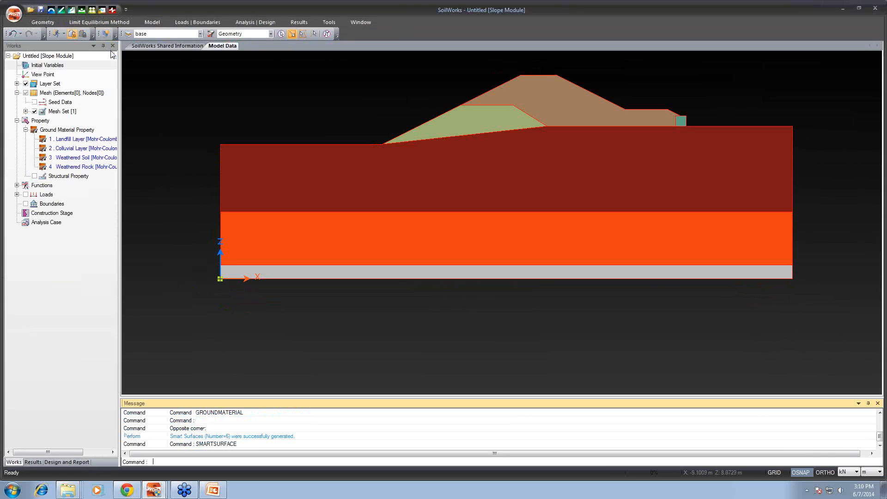
- Assign the Weathered Rock material to the thin lowest layer of the ground section
left_click(404, 275)
left_click(56, 169)
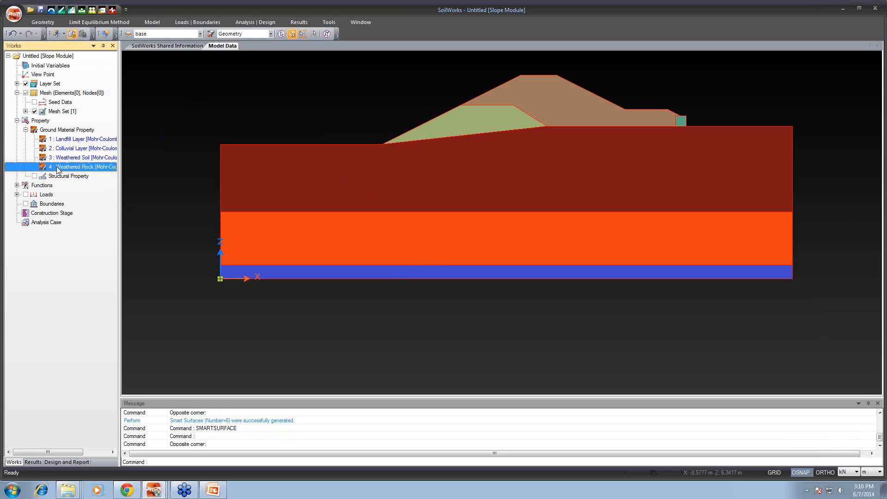
left_click_drag(56, 168, 259, 223)
left_click(356, 239)
left_click(98, 162)
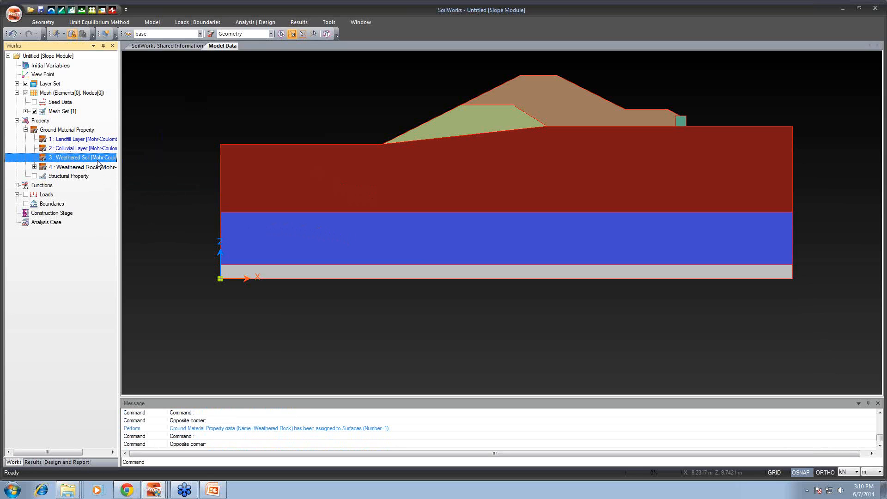
left_click(372, 198)
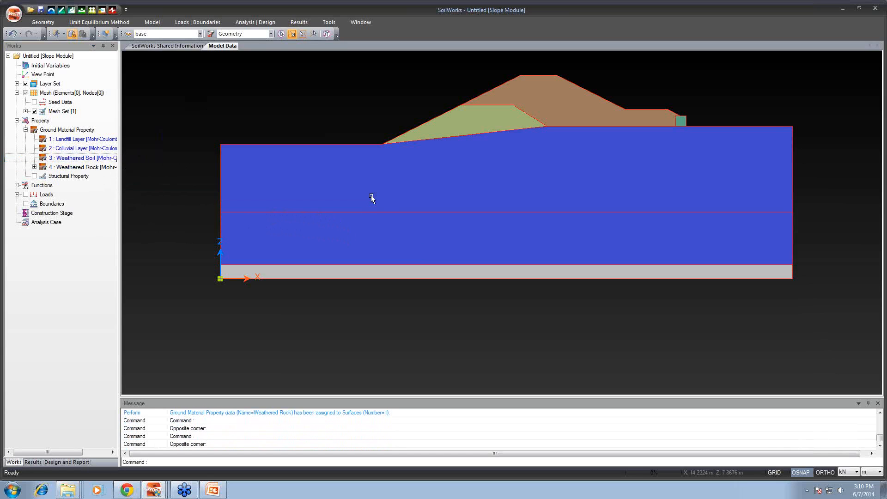
left_click(371, 196)
left_click(303, 77)
left_click(327, 34)
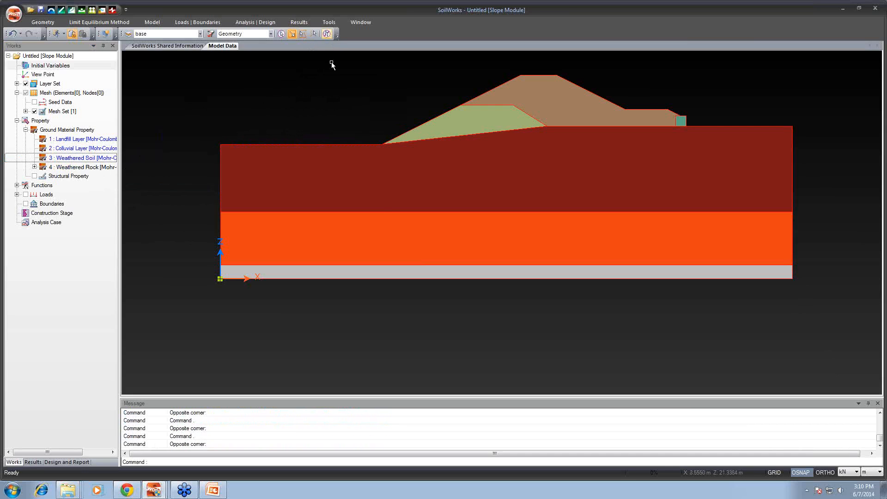
- Assign Weathered Soil to the layer above the bedrock strip and Colluvial Layer to the foundation layer directly beneath the levee
left_click(378, 211)
left_click(359, 226)
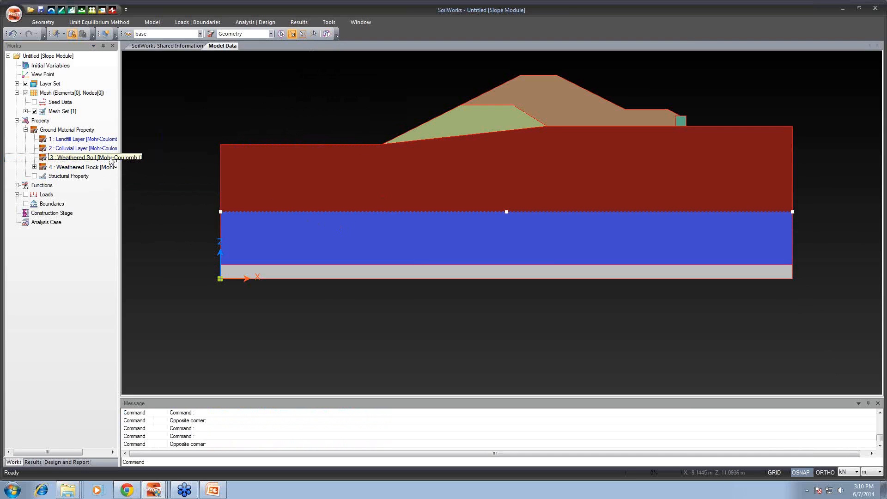
left_click_drag(111, 161, 249, 163)
left_click(249, 162)
left_click(85, 149)
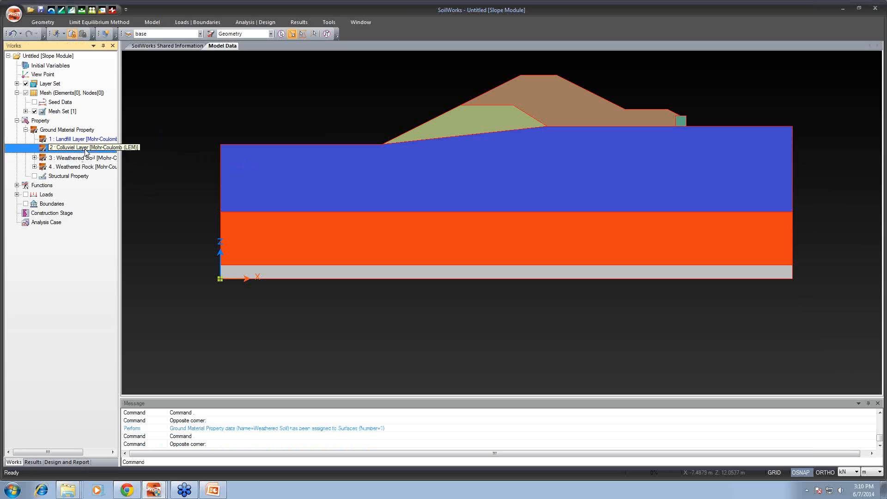
left_click_drag(85, 151, 179, 165)
- Assign the Landfill Layer material to the three levee surfaces, including the small block at the right toe
left_click(469, 119)
left_click(528, 104)
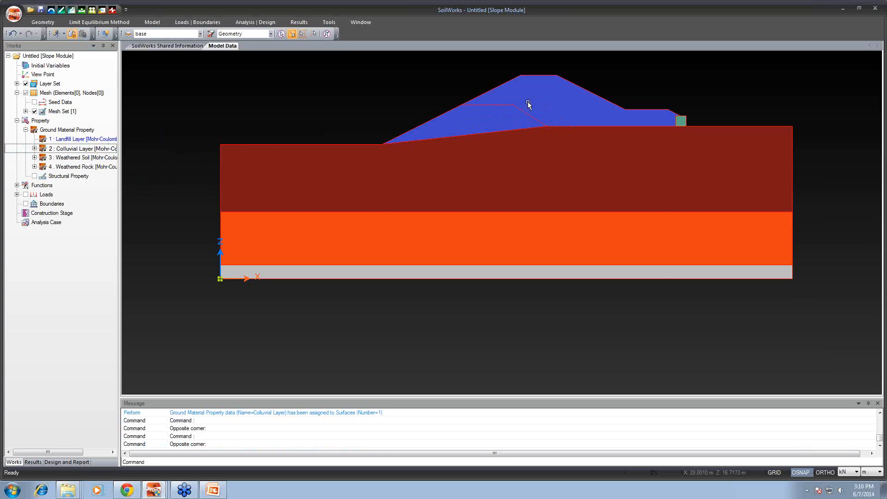
left_click_drag(528, 102, 690, 129)
scroll(674, 112, "up", 3)
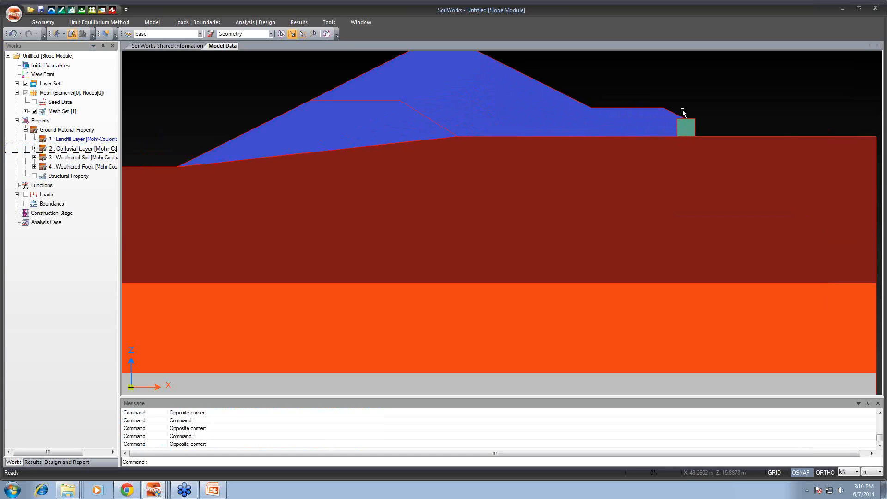
scroll(685, 116, "up", 2)
left_click(676, 133)
left_click_drag(94, 139, 154, 140)
scroll(453, 197, "down", 5)
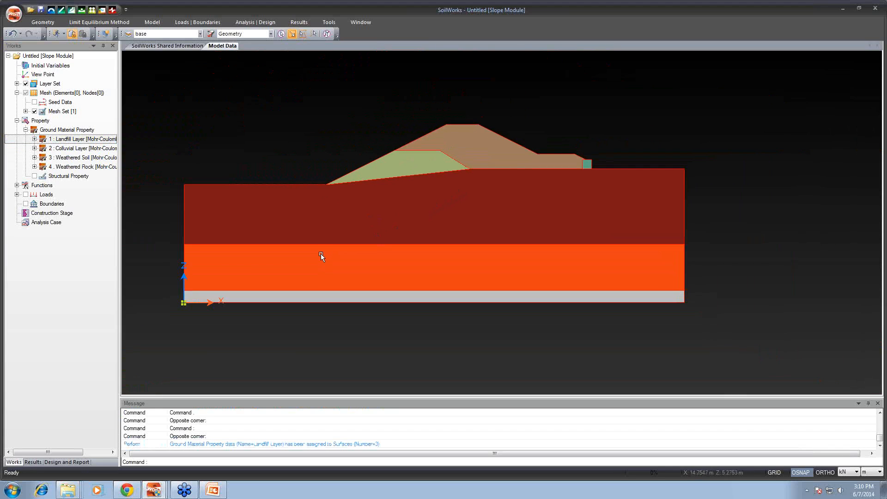
left_click_drag(321, 254, 404, 235)
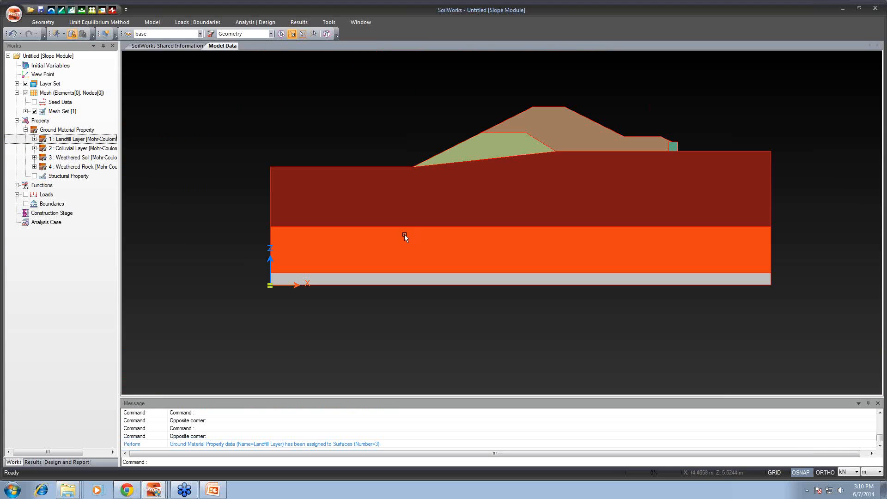
- Start an arc failure surface in a boundary set named Left hand stability and draw an inclined grid range above the levee's left slope
left_click(88, 27)
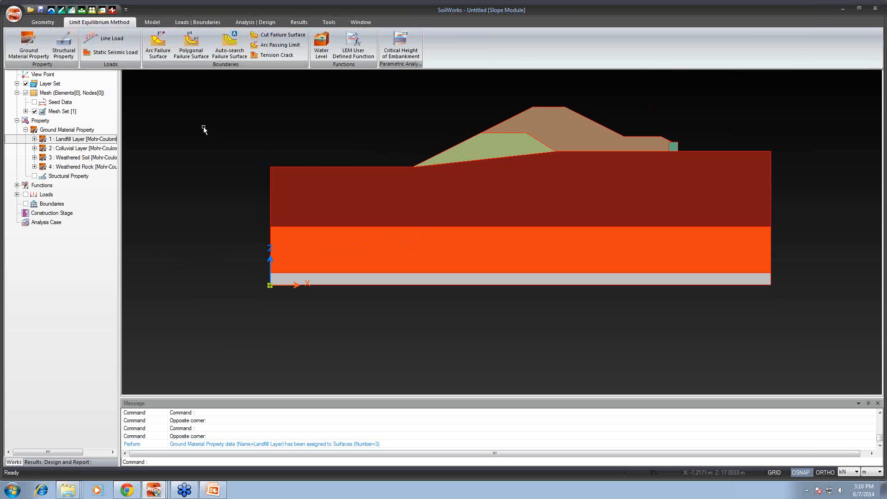
left_click_drag(527, 124, 518, 183)
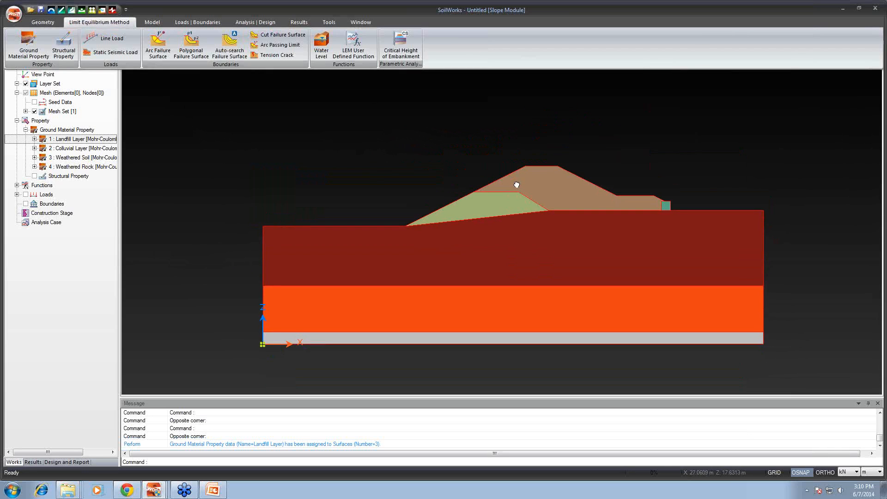
left_click(156, 51)
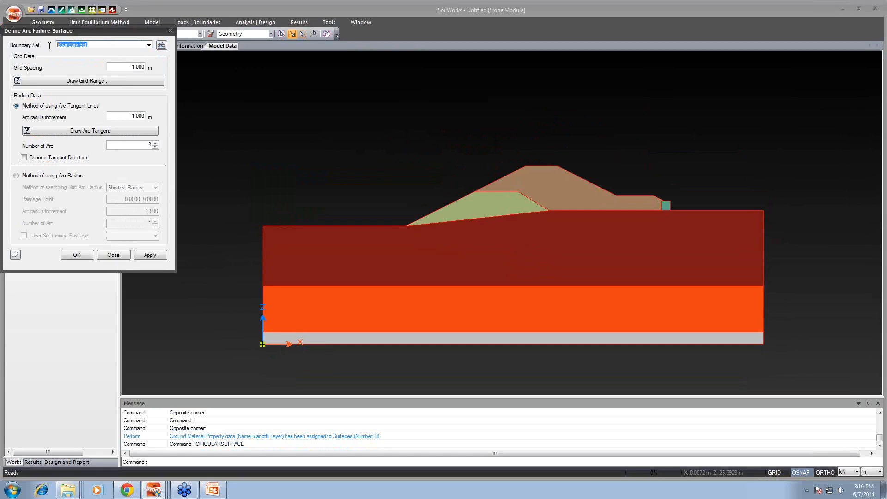
key("BackSpace")
left_click(68, 83)
left_click(437, 183)
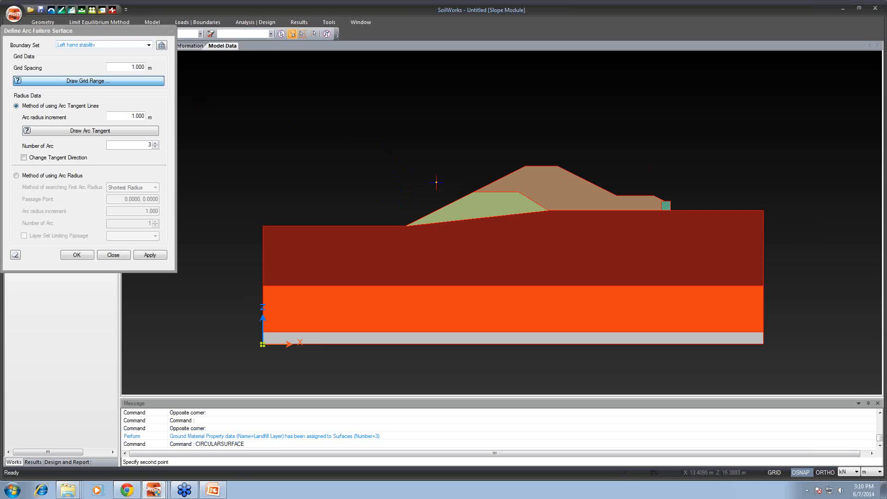
left_click(507, 147)
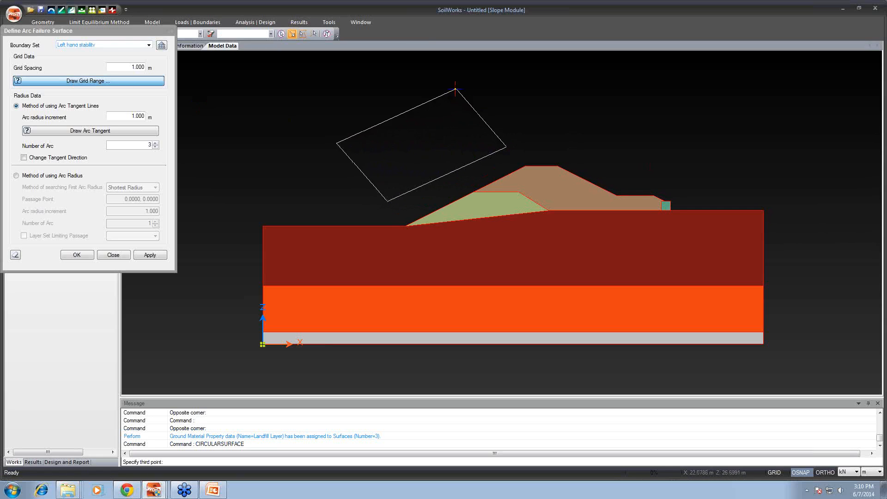
left_click(409, 74)
- Use the arc radius method with 10 arcs and create the arc failure surface
left_click(55, 176)
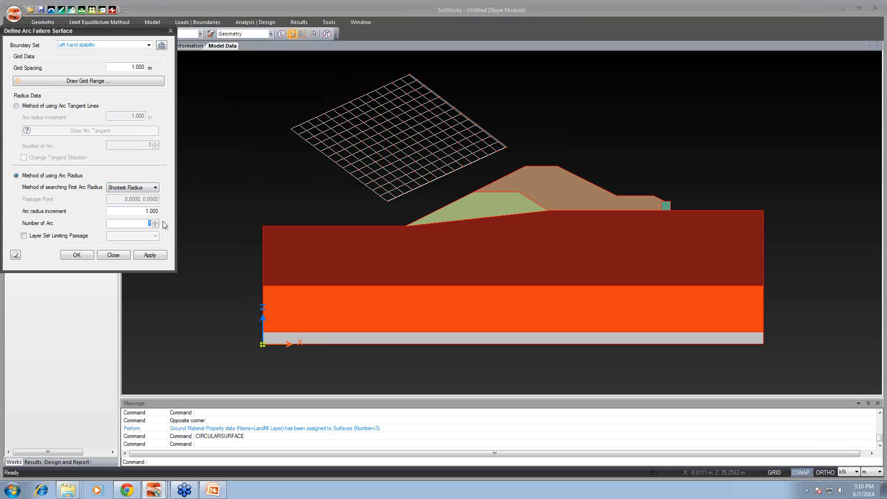
type("10")
left_click(77, 256)
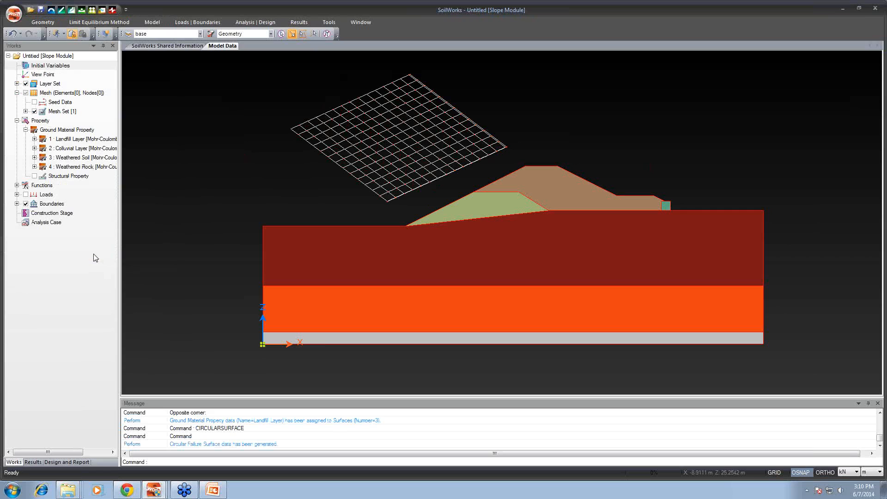
- Add an analysis case named LEM that uses the Limit Equilibrium Method (LEM)
left_click(248, 24)
left_click(129, 43)
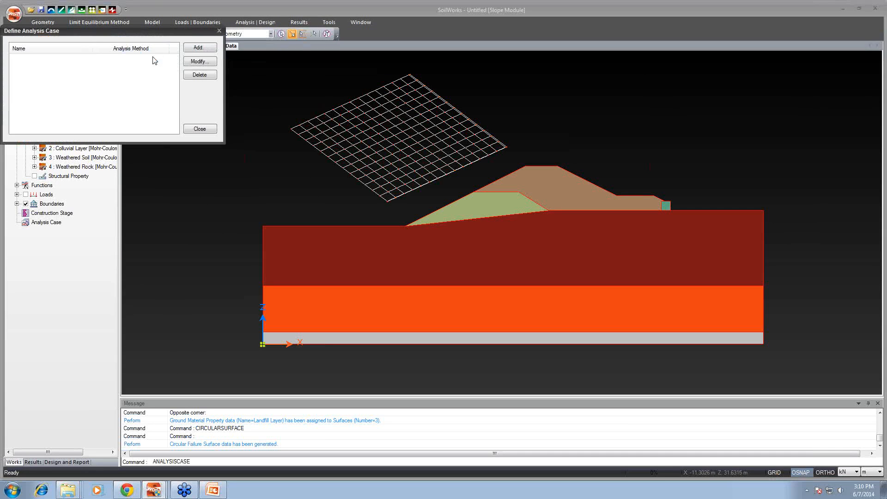
left_click(200, 48)
left_click(316, 59)
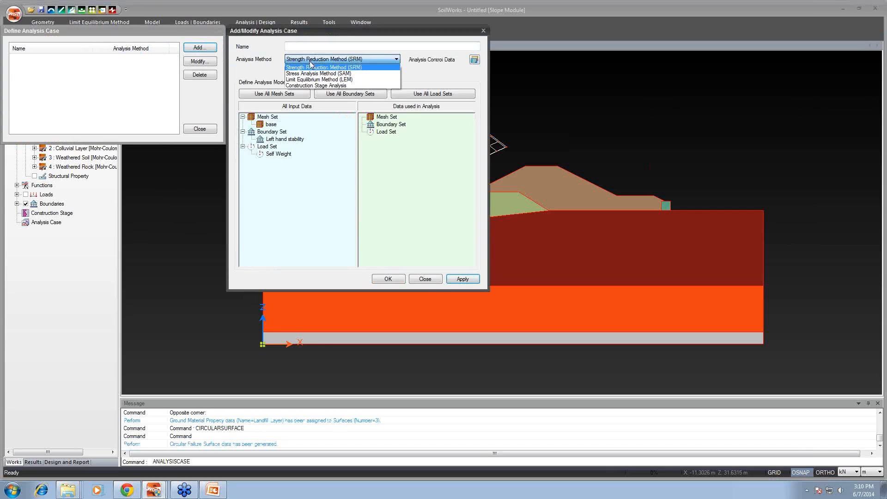
left_click(315, 80)
left_click(313, 47)
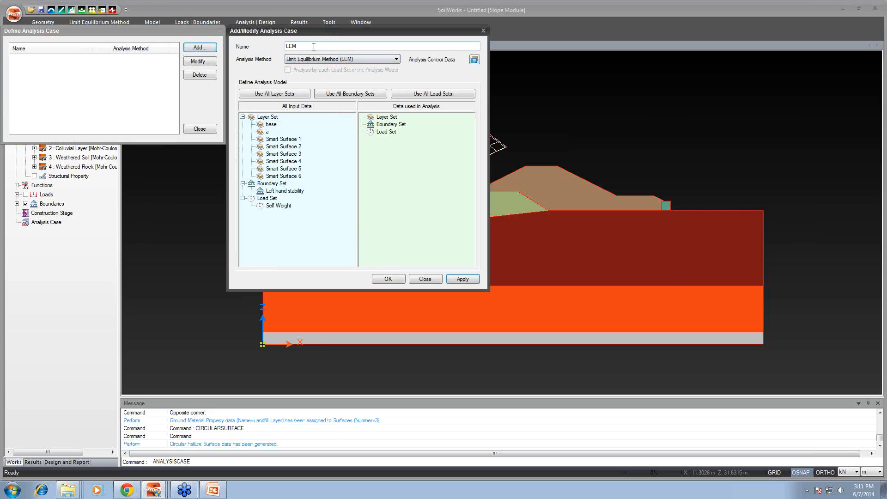
- Include all layer, boundary and load sets in the LEM case, set its slope direction to Right to Left, and save it
left_click(277, 94)
left_click(351, 94)
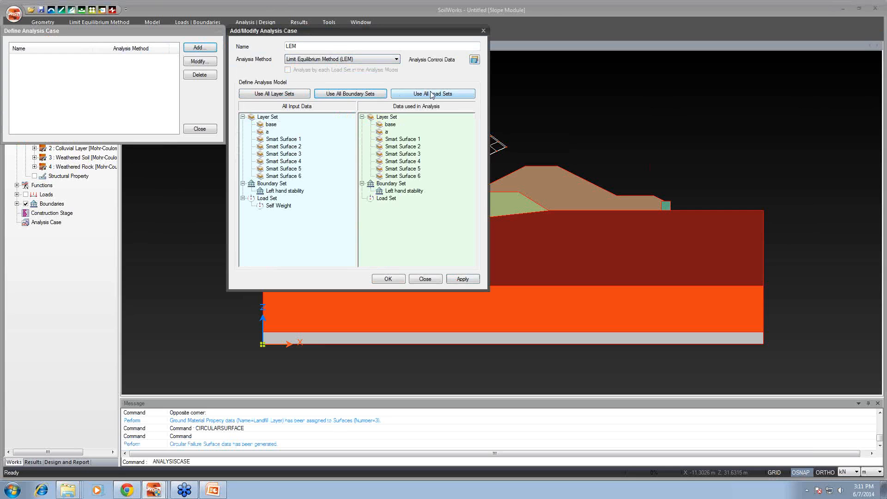
left_click(433, 93)
left_click(475, 60)
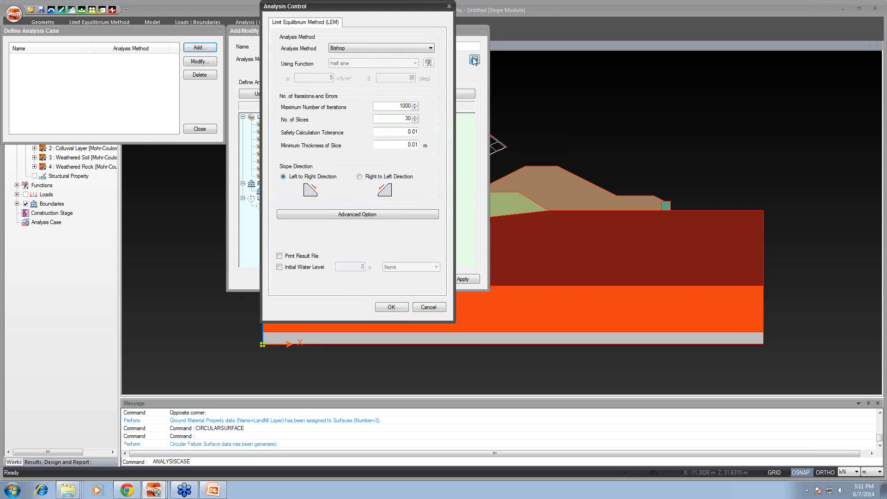
left_click(367, 177)
left_click(391, 307)
left_click(388, 279)
left_click(200, 129)
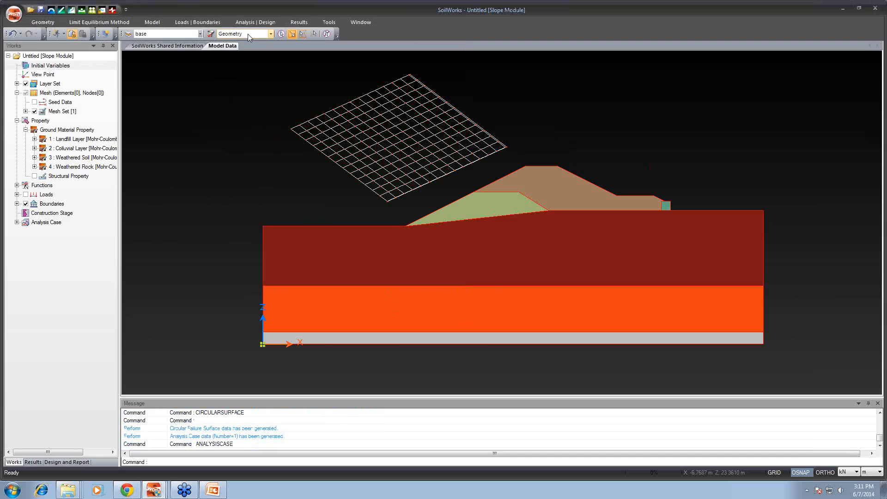
- Run the LEM analysis, saving the model as Untitled, and expand its results to check the factor of safety
left_click(258, 23)
left_click(214, 35)
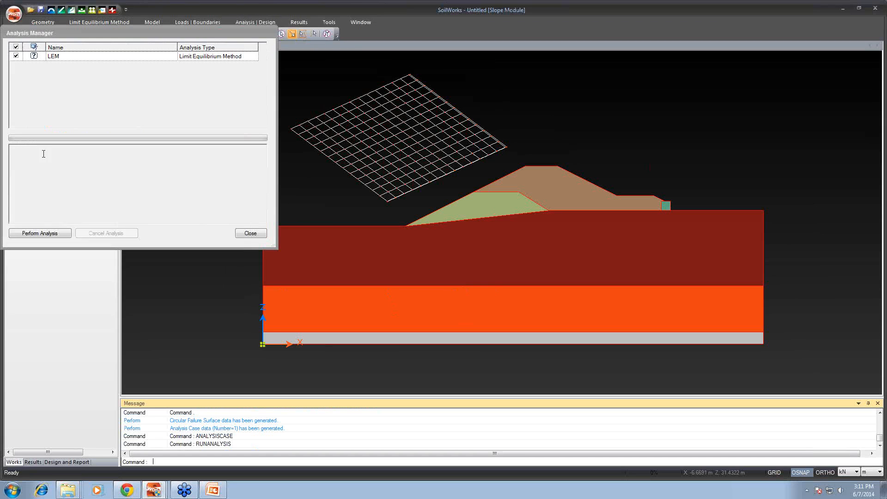
left_click(39, 234)
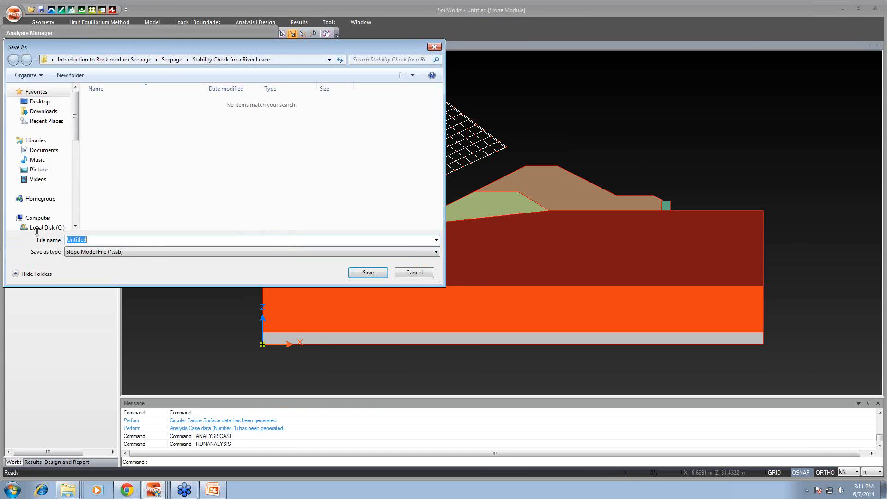
left_click(361, 273)
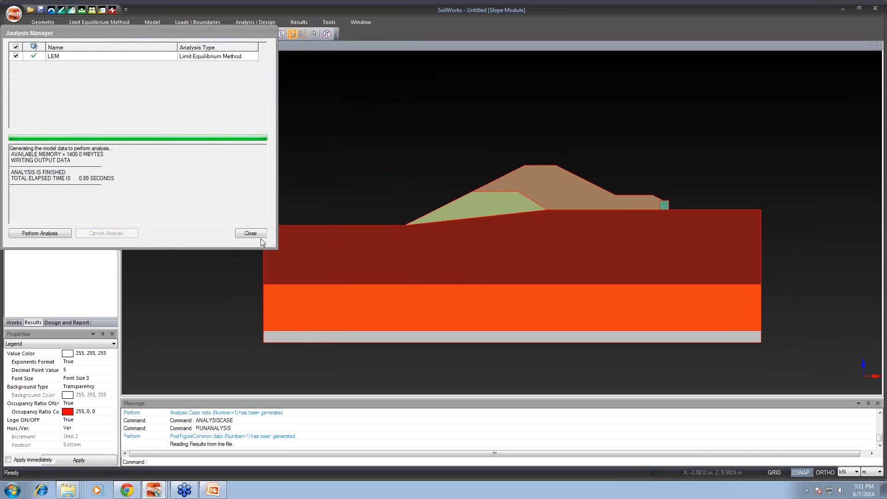
left_click(261, 235)
left_click(15, 86)
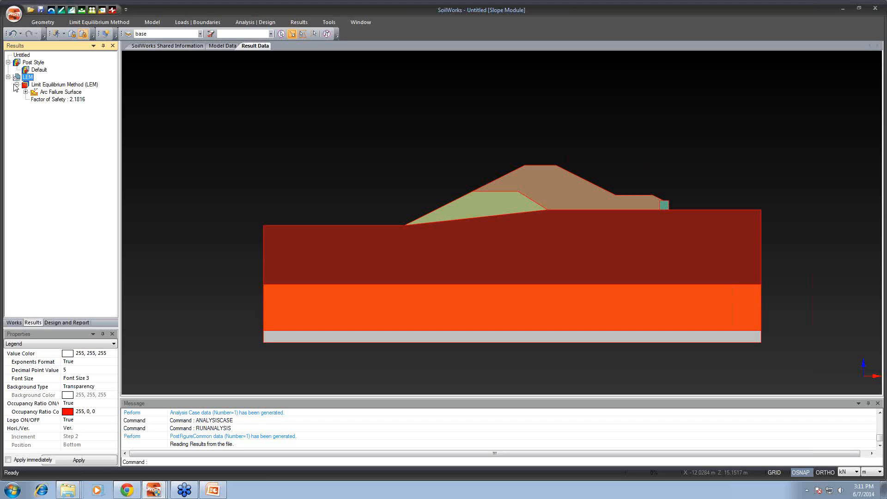
- Return to the model data and start choosing a model file for importing results from another case
left_click(72, 33)
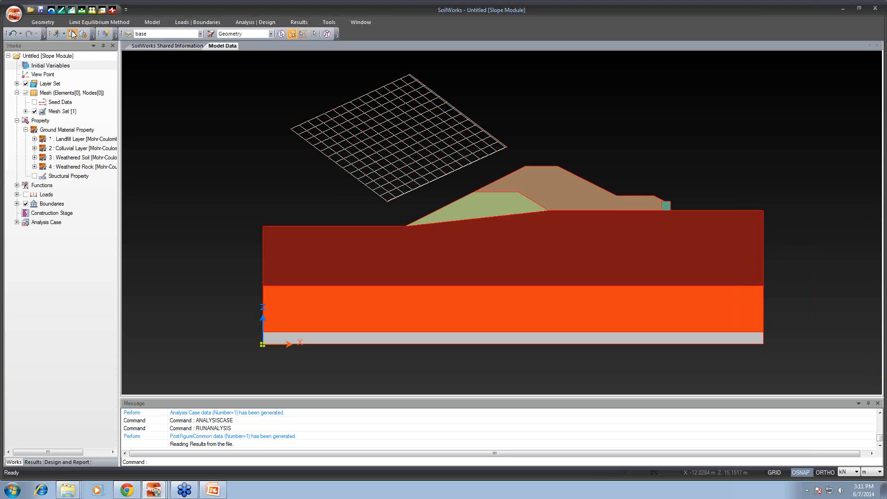
left_click(195, 23)
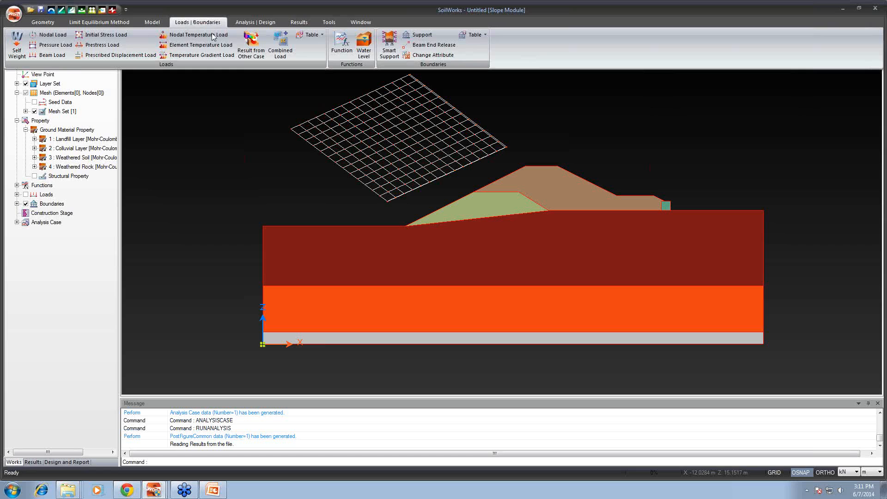
left_click(252, 52)
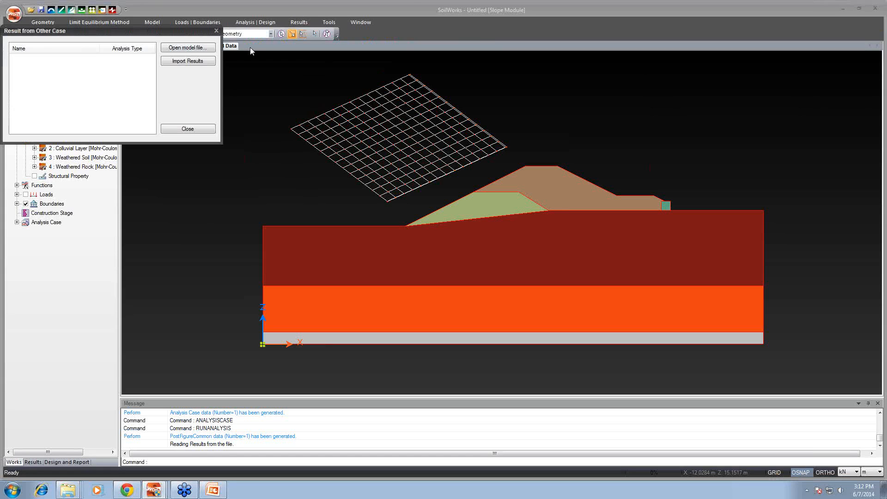
left_click(204, 49)
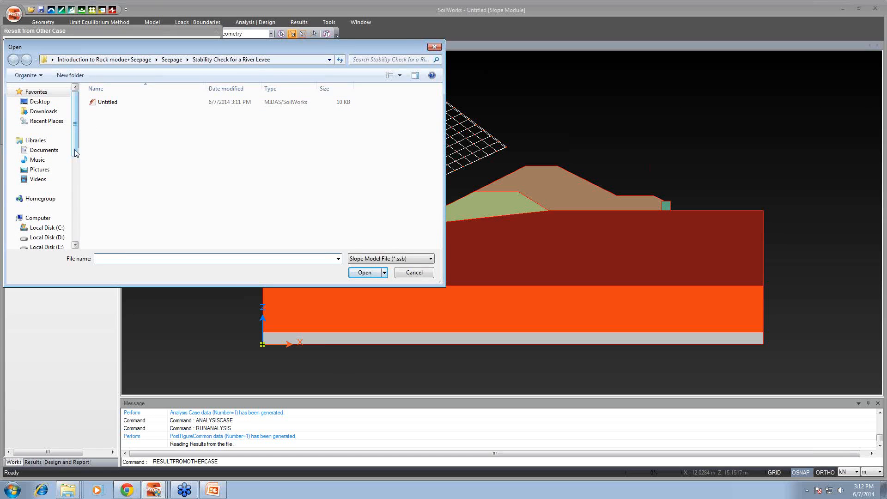
left_click(55, 102)
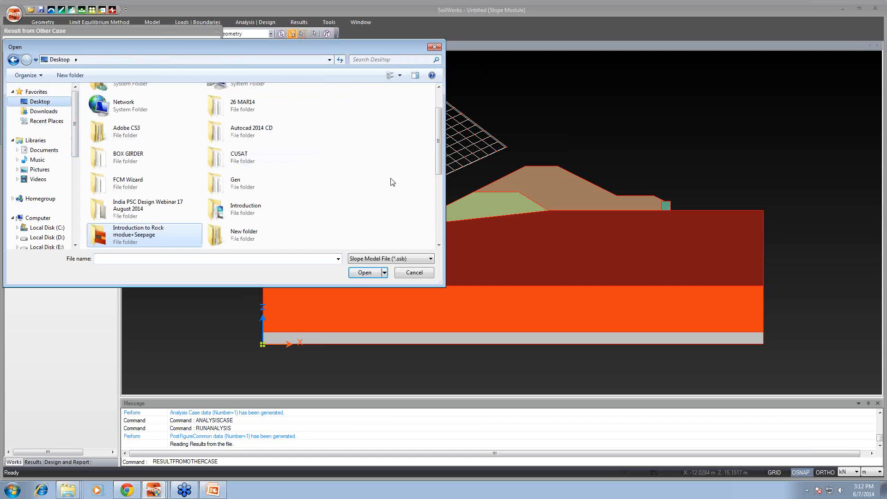
double_click(144, 239)
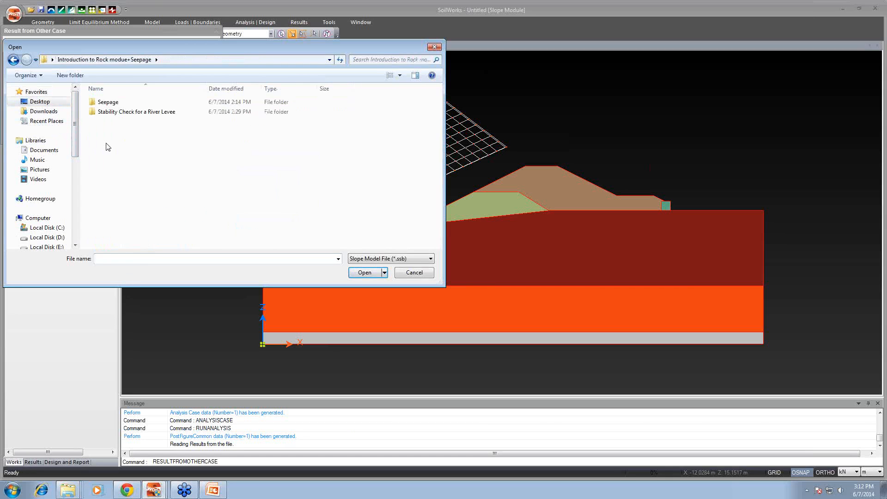
double_click(120, 103)
double_click(121, 102)
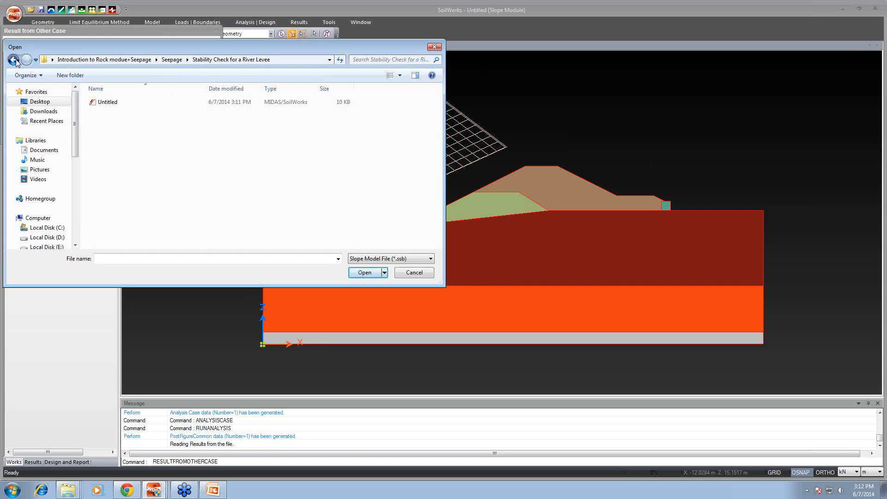
double_click(13, 60)
double_click(111, 112)
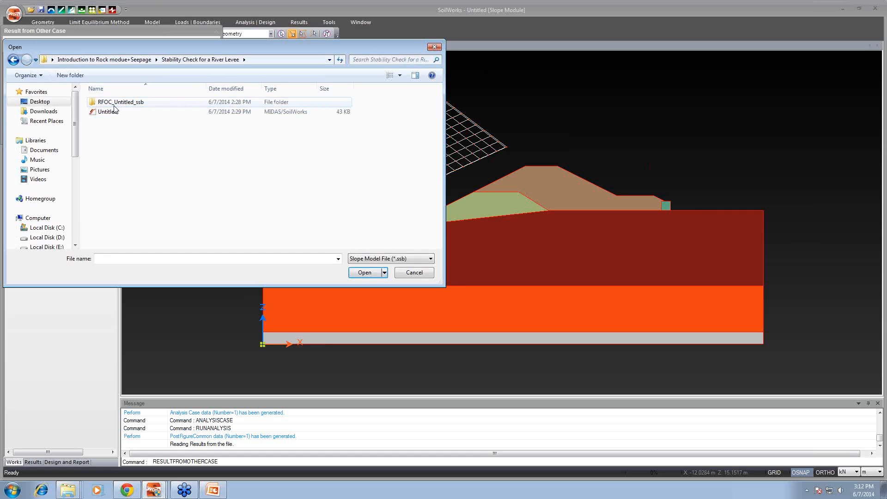
left_click(14, 60)
left_click(13, 60)
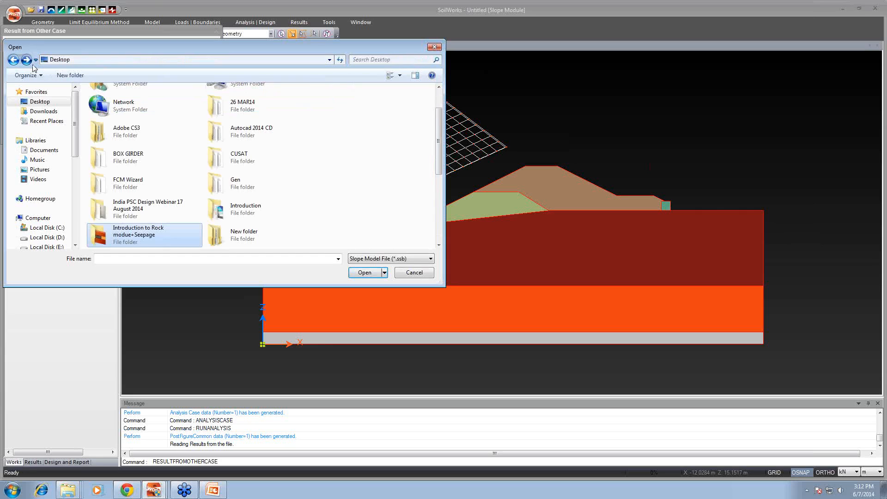
double_click(173, 229)
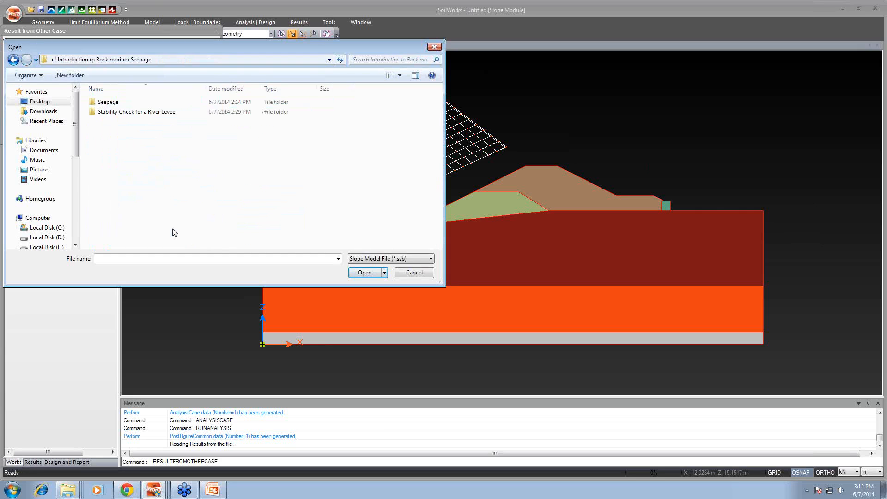
double_click(163, 102)
double_click(163, 102)
left_click(163, 102)
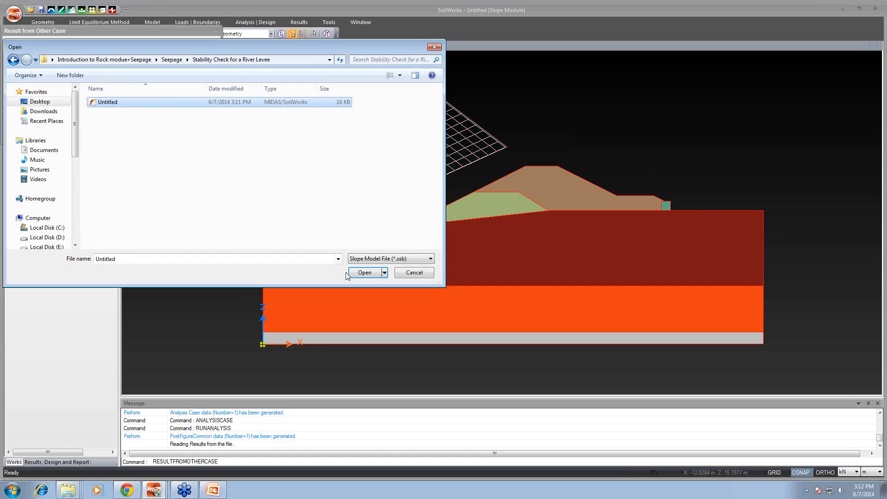
- Filter for Seepage Model Files (*.spb) and open Stability Check for a River Levee
left_click(390, 257)
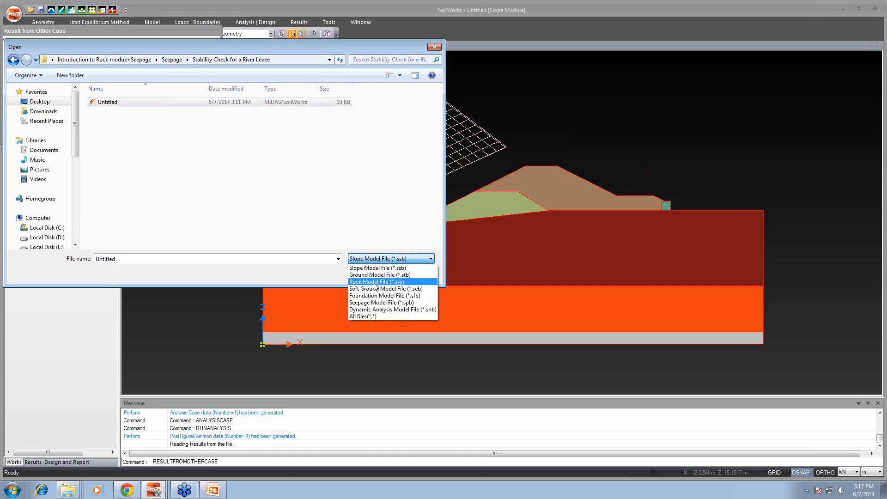
left_click(368, 303)
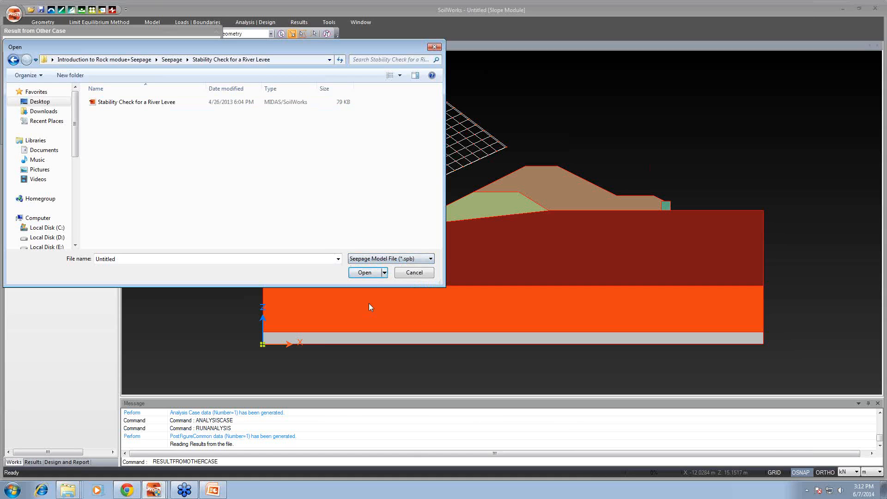
left_click(225, 102)
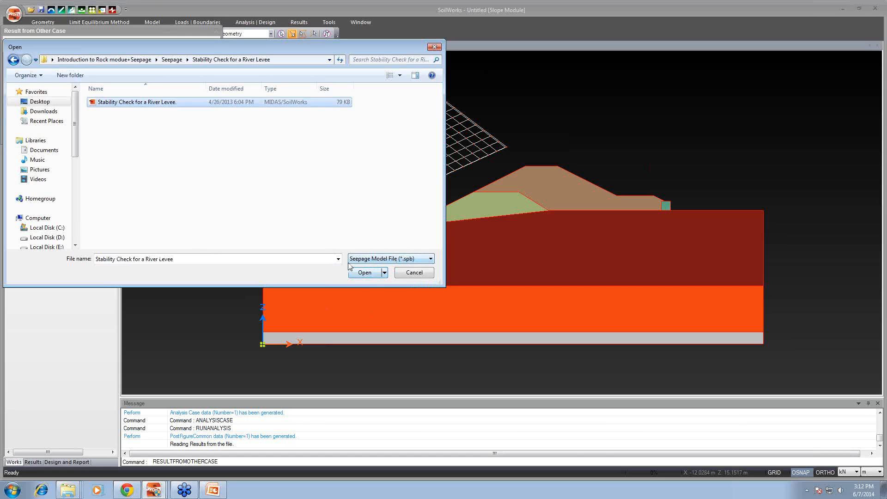
left_click(362, 273)
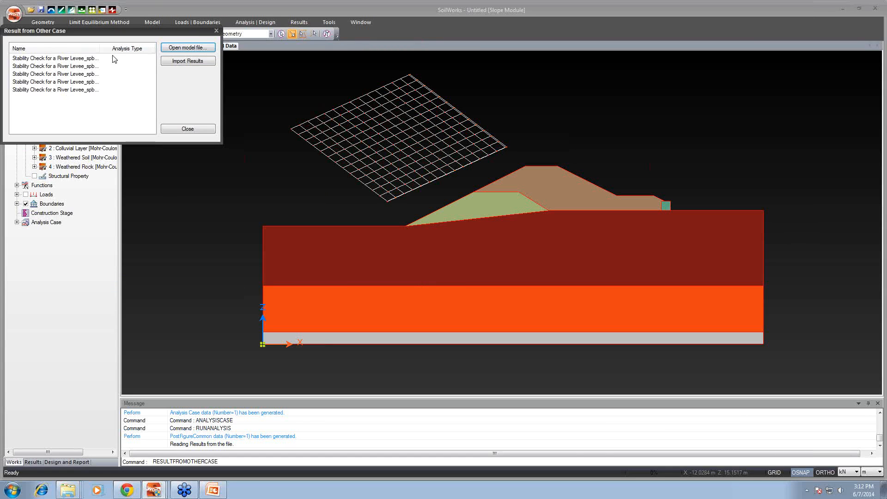
- Import the first Transient Flow Analysis result (time:64800) of the river levee seepage model and finish the import
left_click_drag(99, 48, 143, 47)
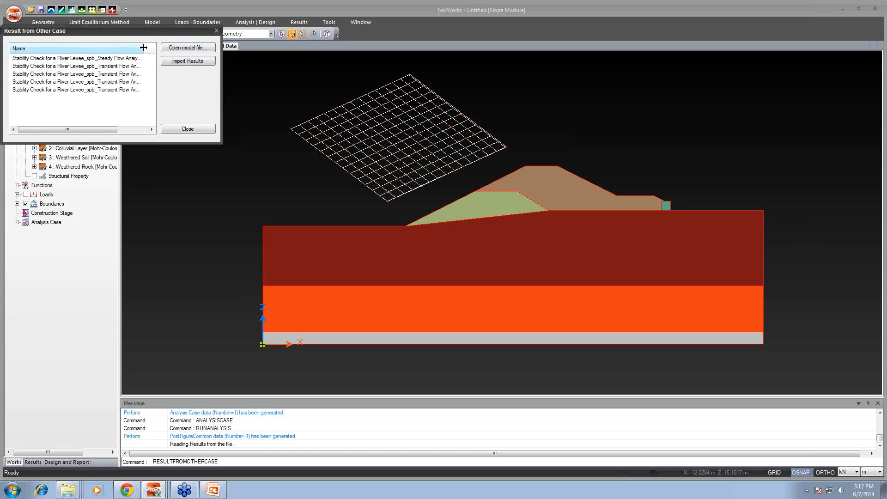
left_click(99, 59)
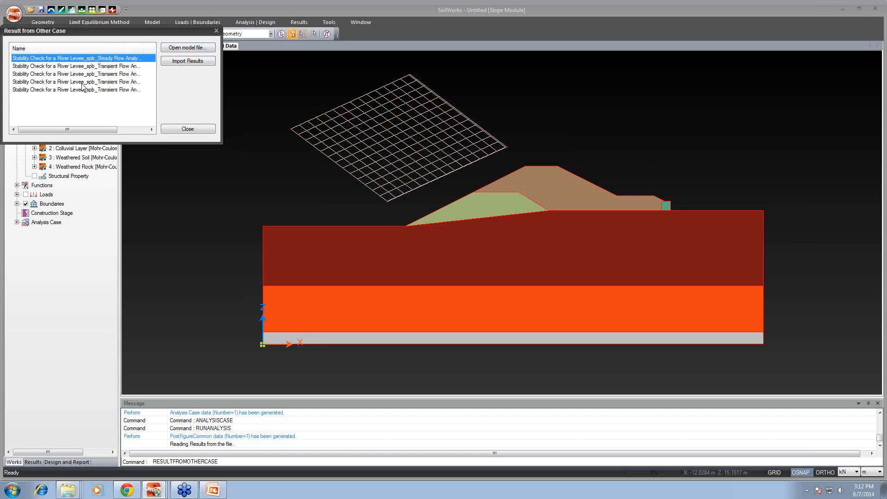
left_click(90, 67)
left_click(88, 74)
left_click(88, 82)
left_click(88, 90)
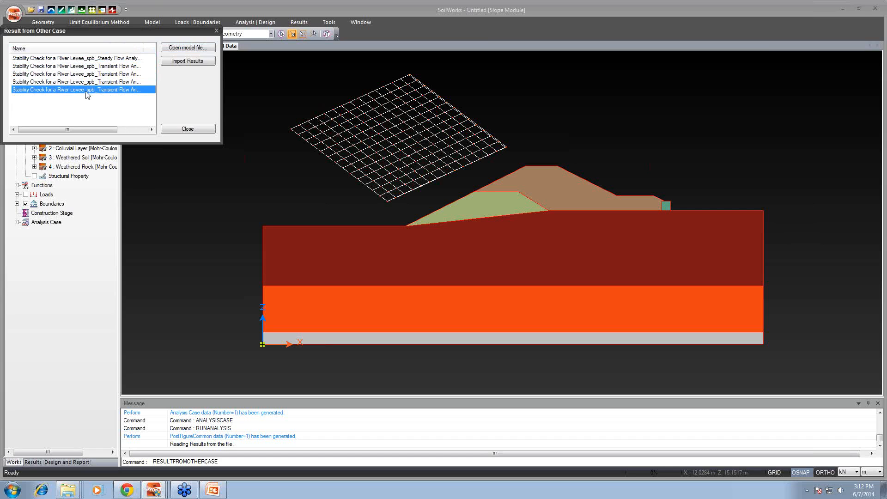
left_click(89, 68)
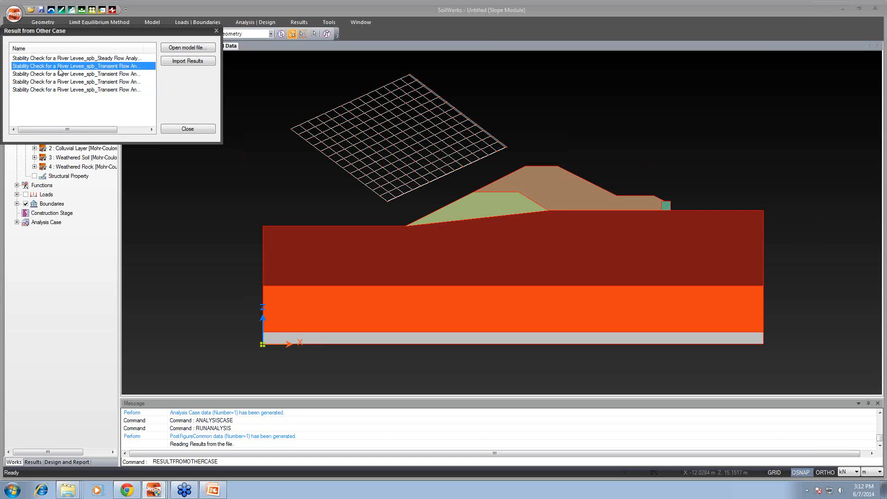
left_click(178, 63)
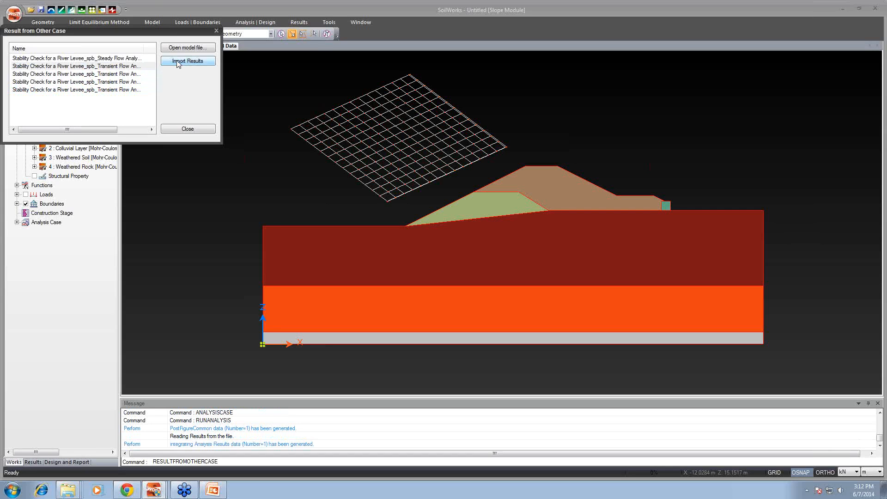
left_click(186, 129)
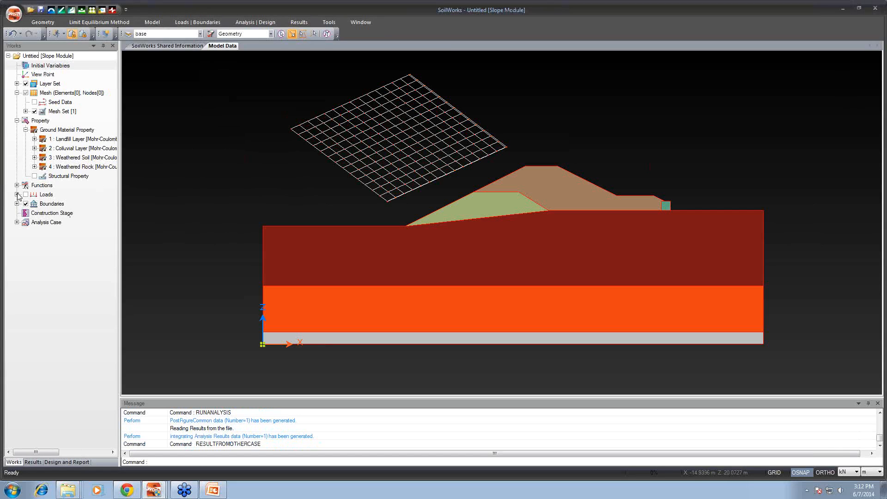
- Expand the model's loads and examine the full name of the imported seepage result
left_click(59, 222)
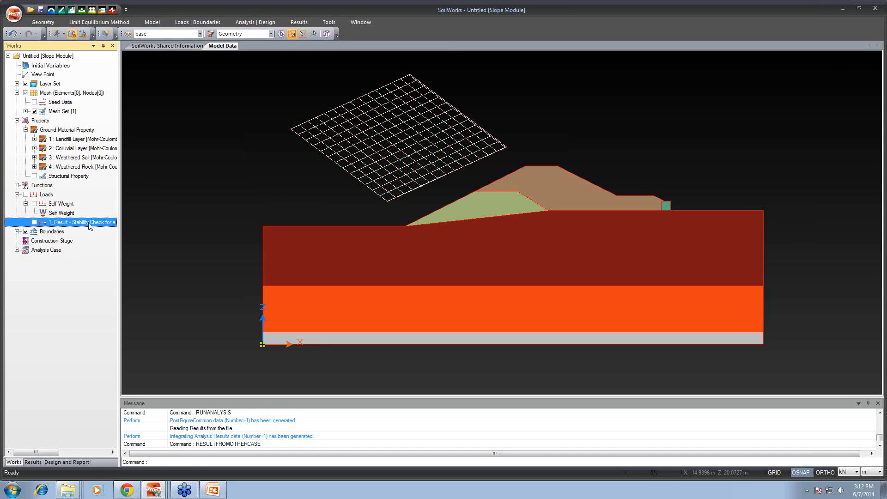
left_click_drag(119, 208, 245, 210)
left_click(193, 215)
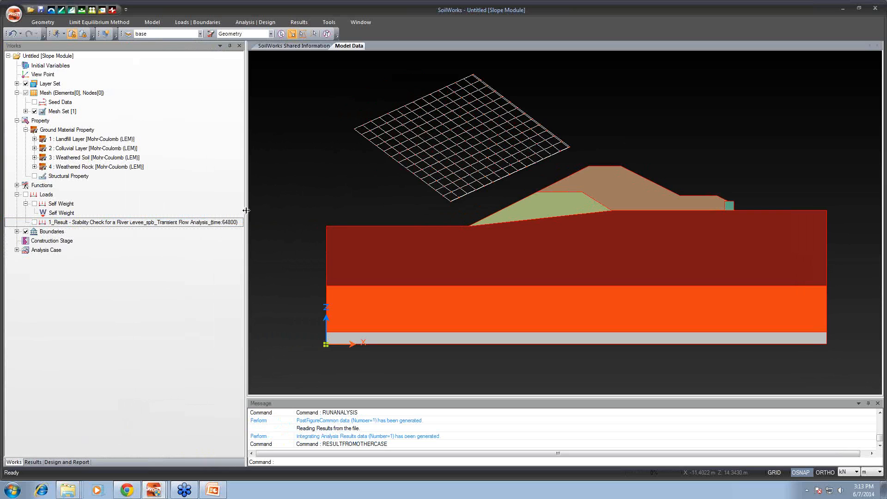
left_click_drag(246, 210, 193, 216)
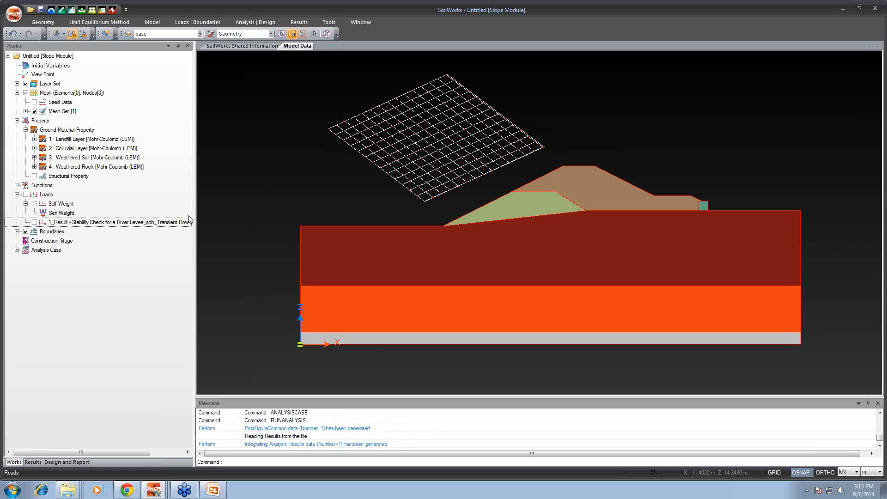
- Modify the LEM analysis case to include the imported seepage result as a load set, and save it
left_click(245, 22)
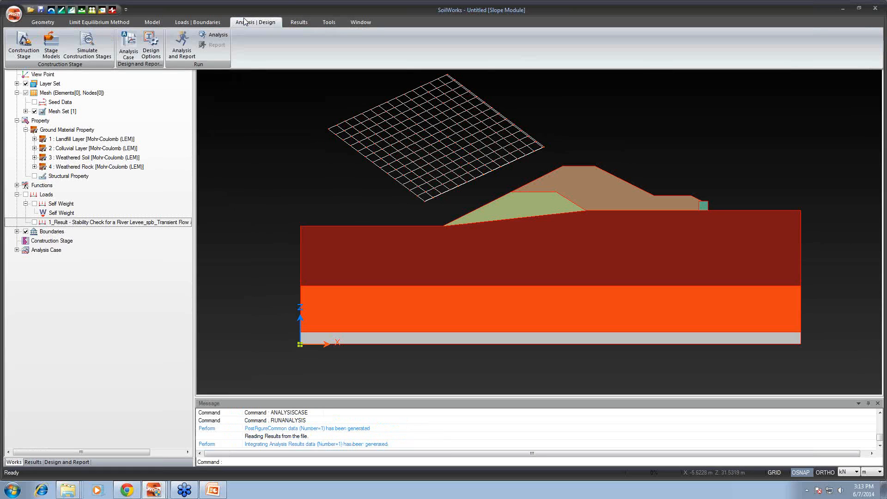
left_click(130, 44)
left_click(122, 58)
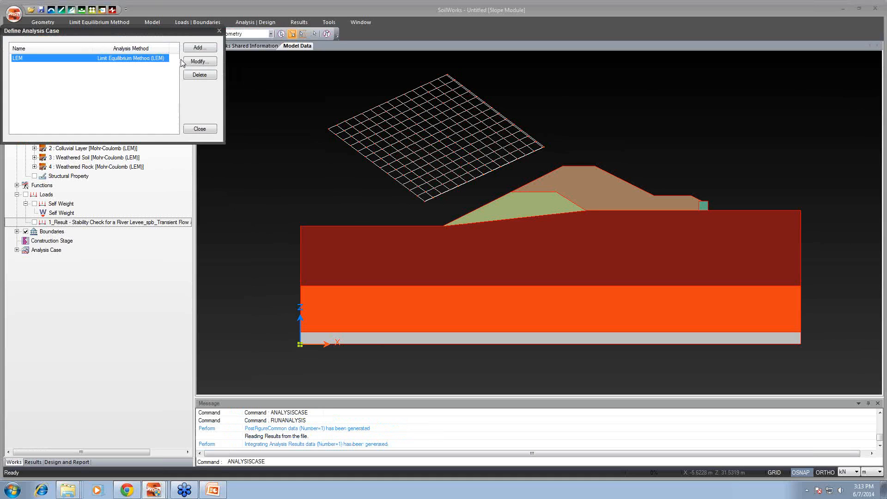
left_click(198, 61)
left_click_drag(294, 213, 365, 217)
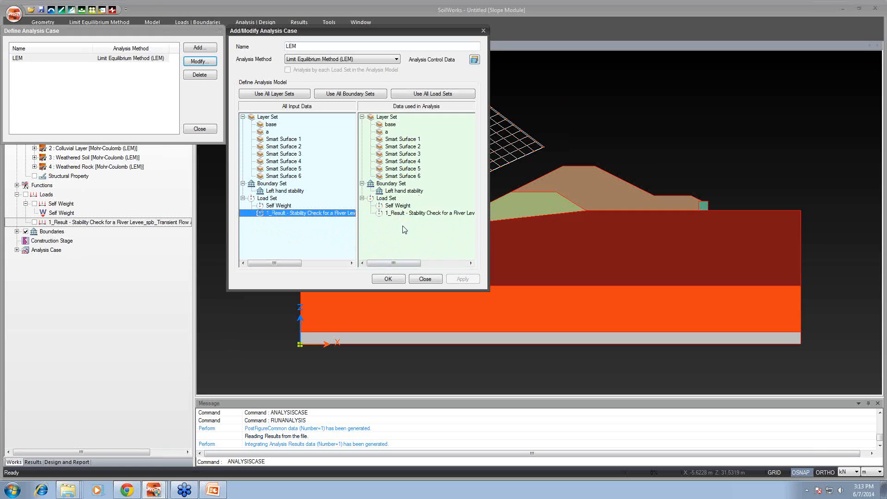
left_click(388, 279)
left_click(200, 128)
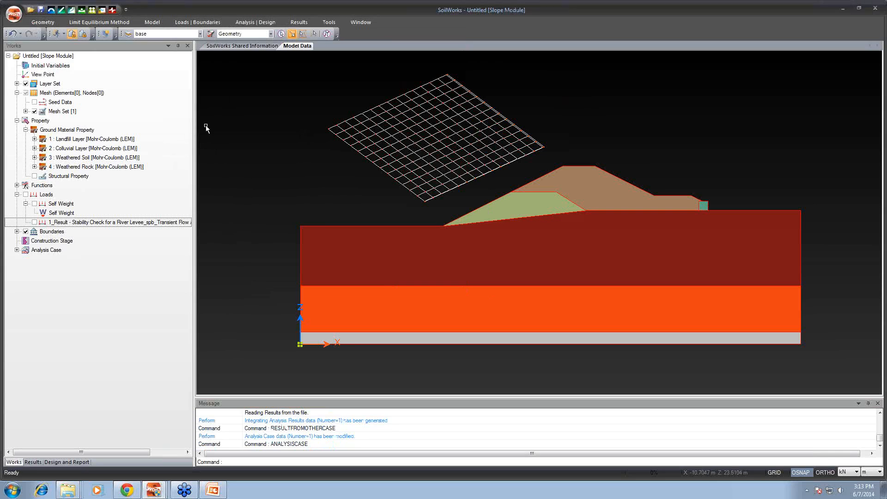
- Rerun the LEM analysis with the seepage load and expand its results to check the factor of safety
left_click(245, 24)
left_click(214, 35)
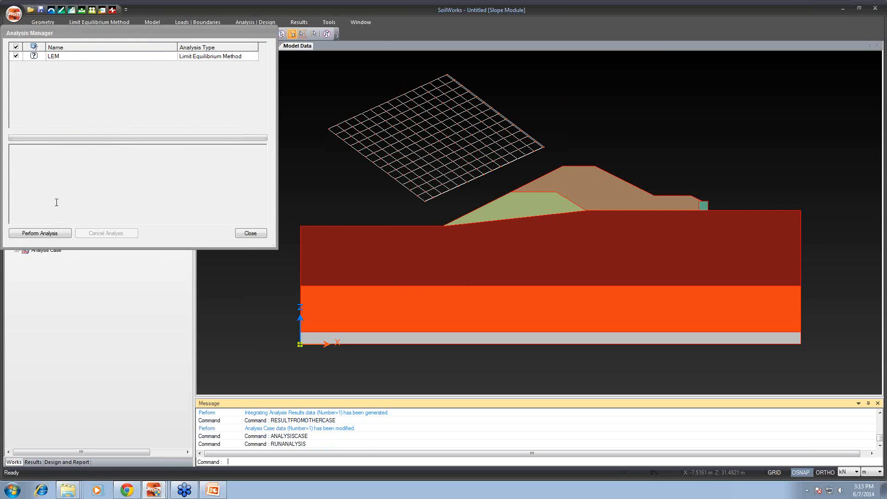
left_click(40, 232)
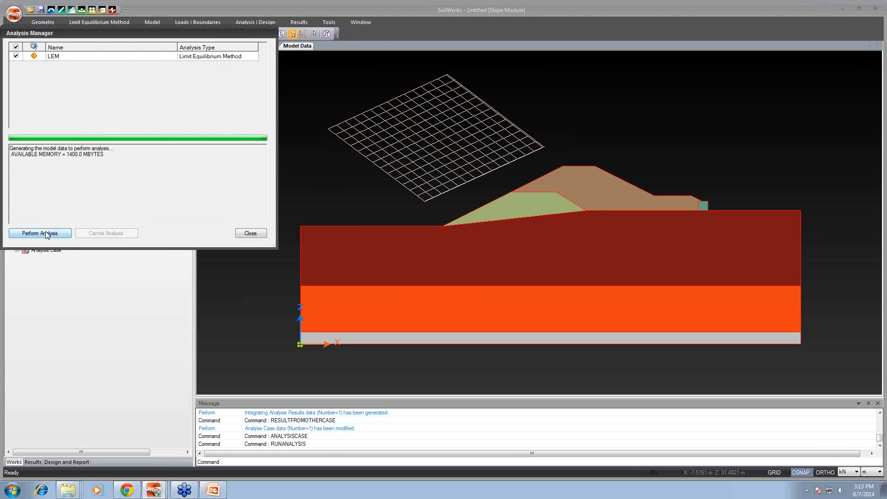
left_click(249, 235)
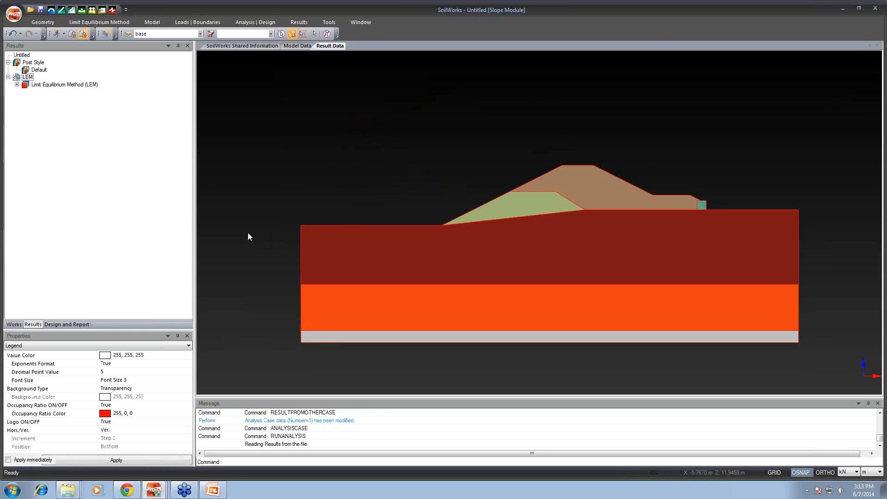
left_click(16, 85)
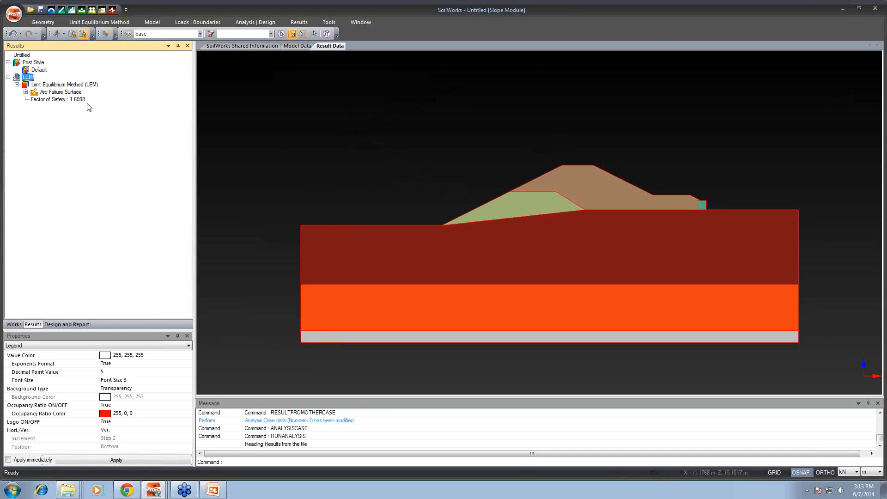
- Display the arc failure surface result and inspect the 10.36 m arc at the critical grid centre
left_click(70, 93)
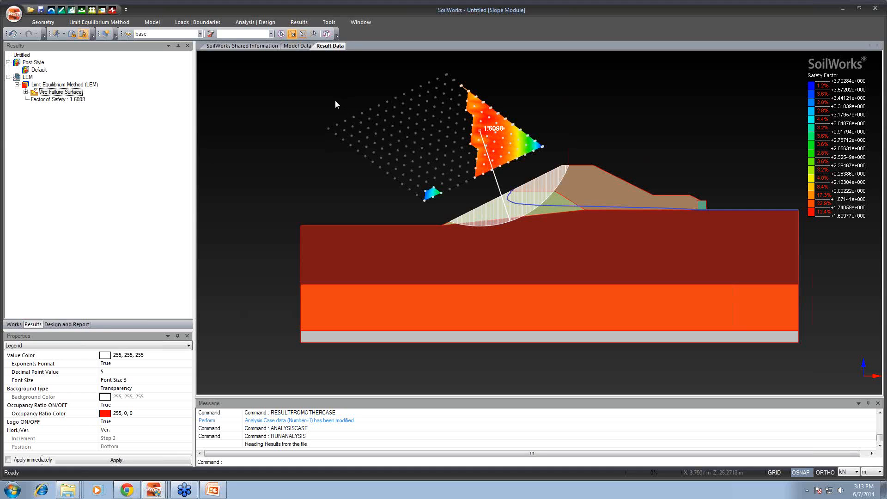
left_click(481, 134)
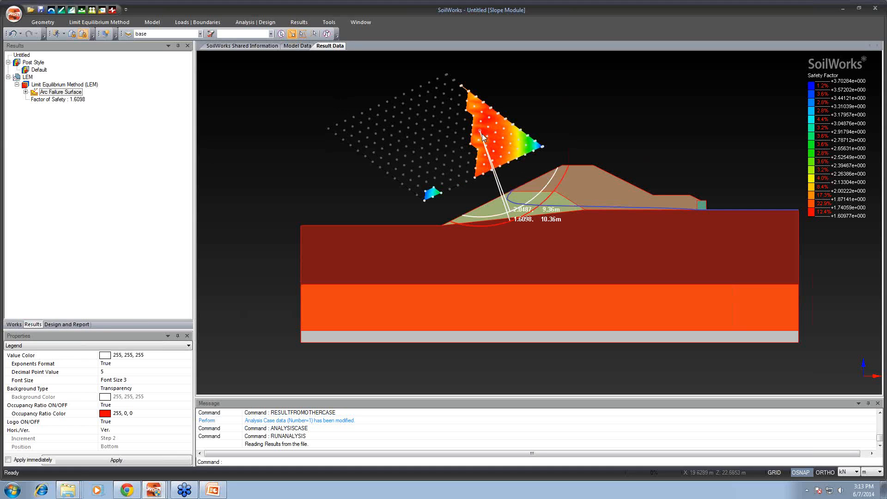
left_click(526, 218)
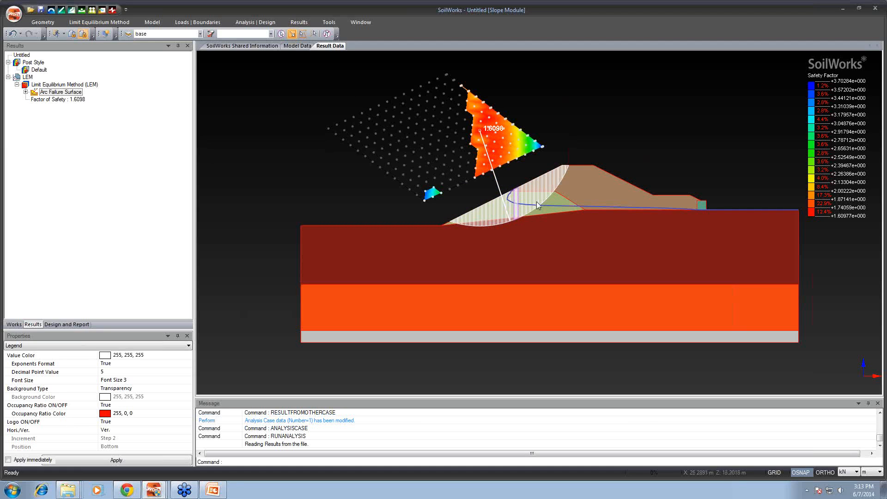
- Examine the free body diagram of slice 19/30 on the critical arc, close it and switch to the PowerPoint presentation
double_click(528, 215)
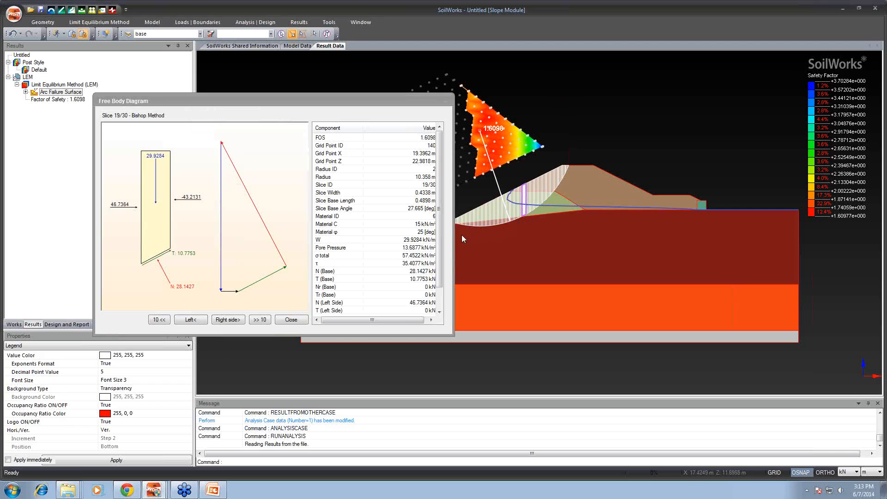
left_click(325, 249)
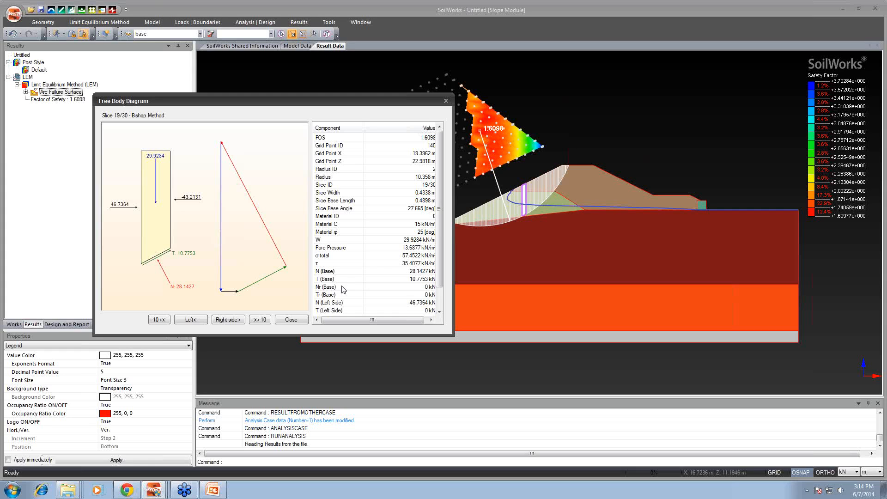
left_click(296, 319)
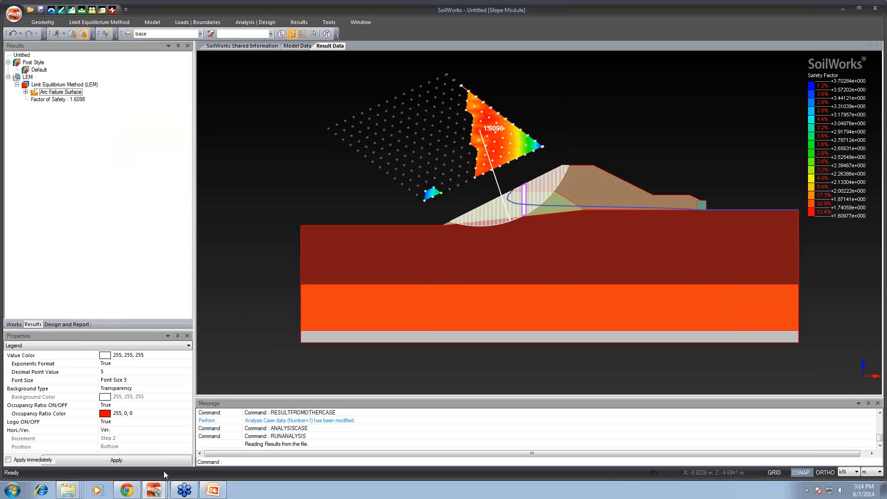
left_click(219, 492)
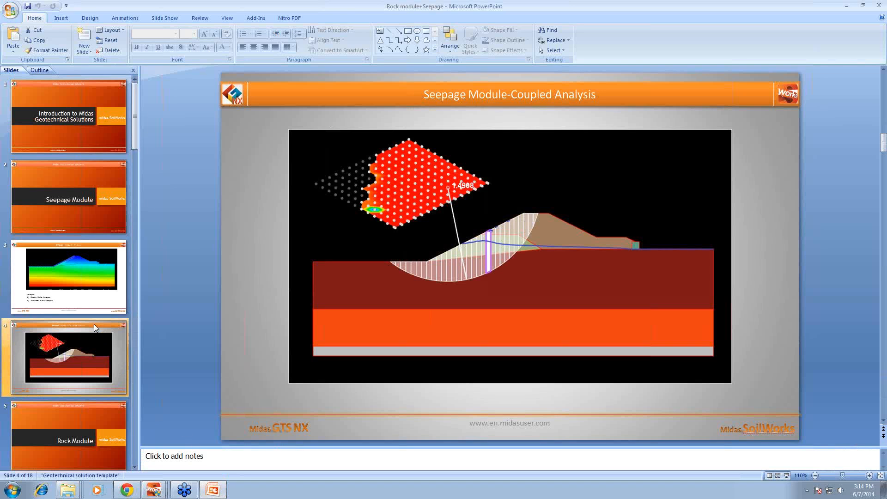
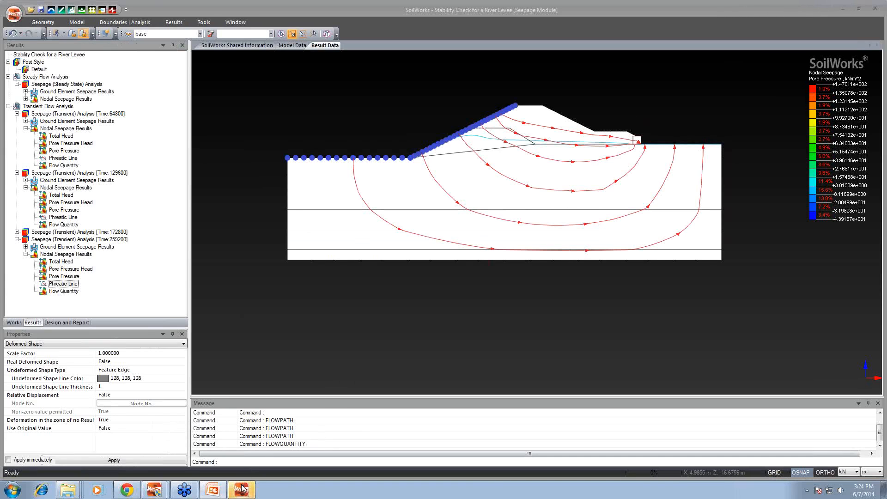
- Switch to Soilworks-Rock and create a new project with the default name, choosing the LEM rock slope job
left_click(242, 485)
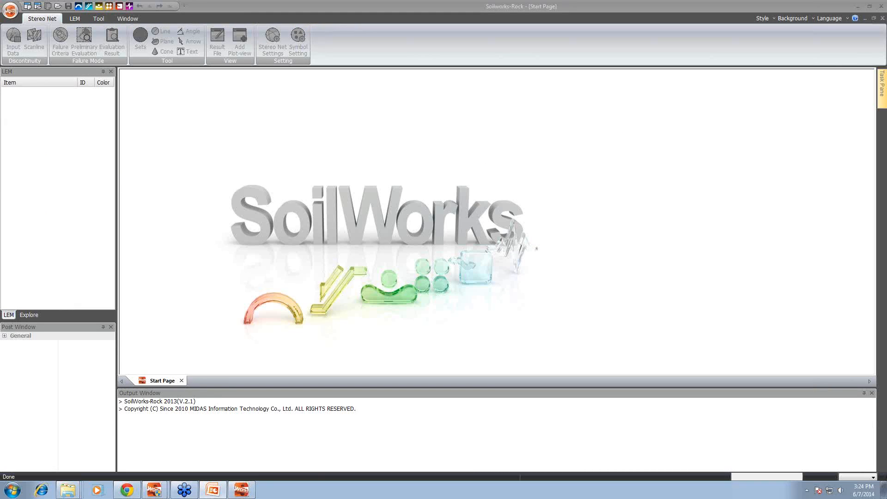
left_click(10, 9)
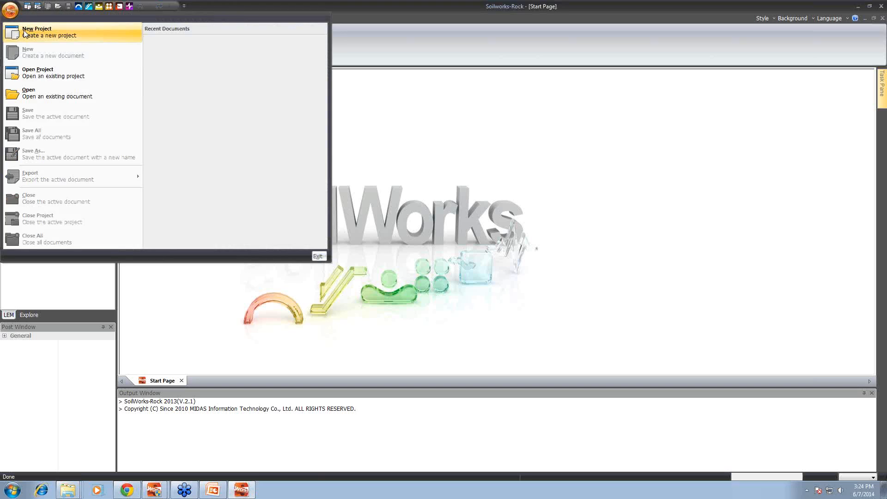
left_click(37, 31)
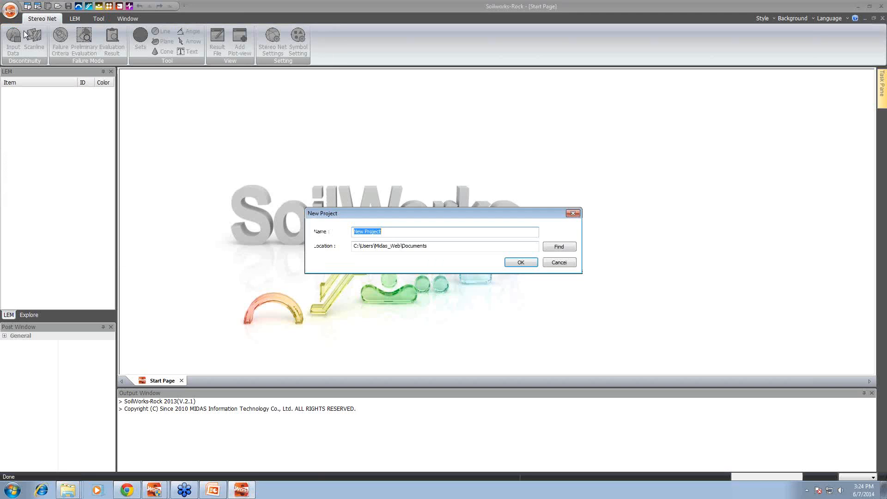
left_click(516, 265)
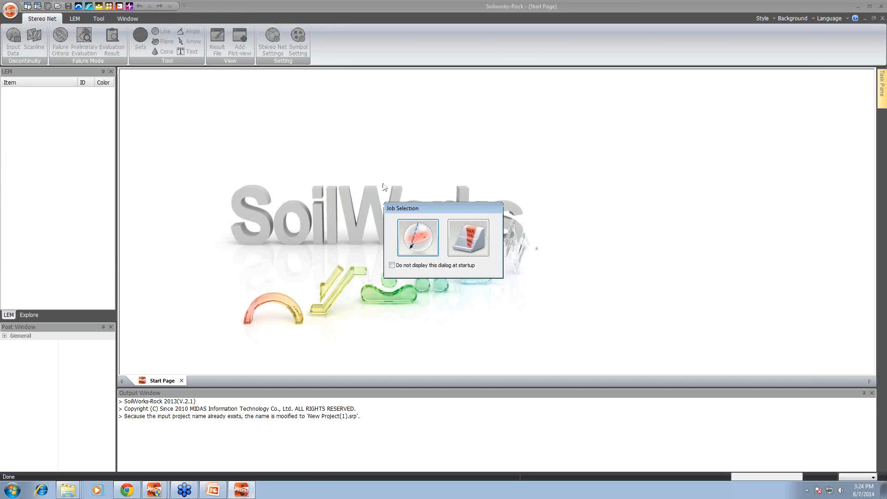
left_click(469, 244)
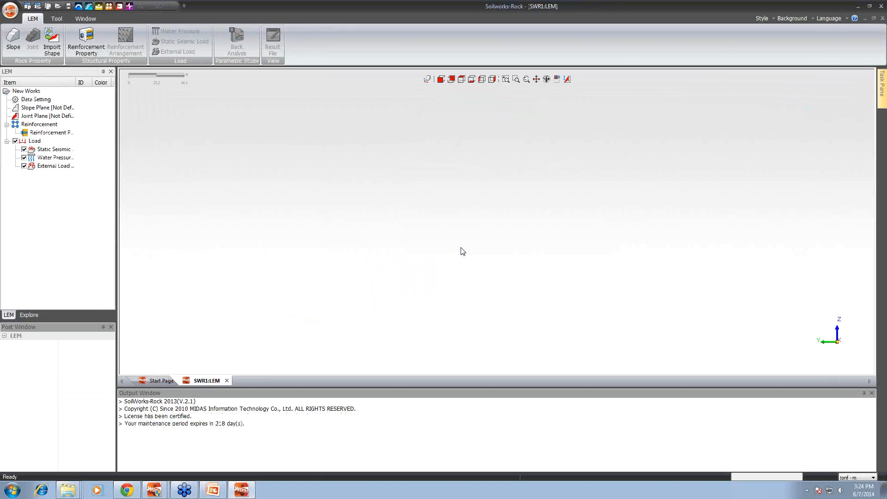
- Define a plane-failure slope with 2.5 tonf/m³ unit weight, 10° upper slope and one bench, using 15 m and 10 m heights at 50°
left_click(18, 45)
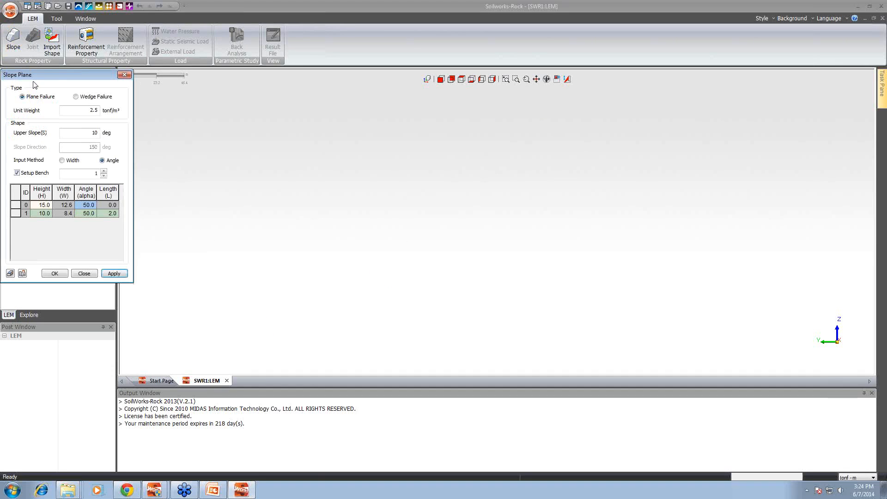
left_click_drag(70, 71, 427, 143)
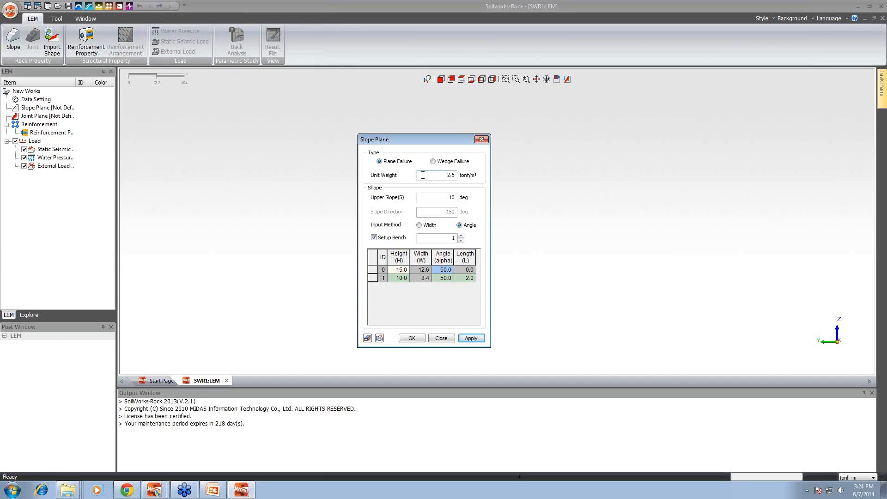
left_click(380, 339)
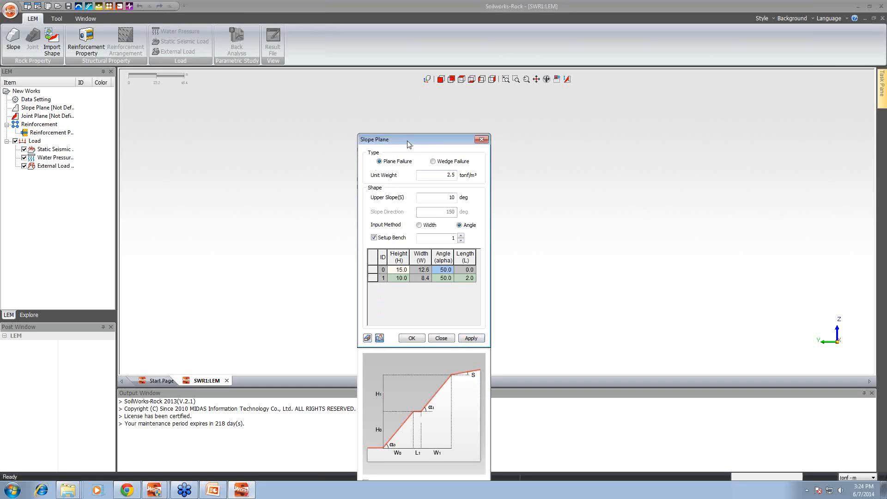
left_click_drag(408, 141, 409, 101)
left_click_drag(415, 346, 415, 302)
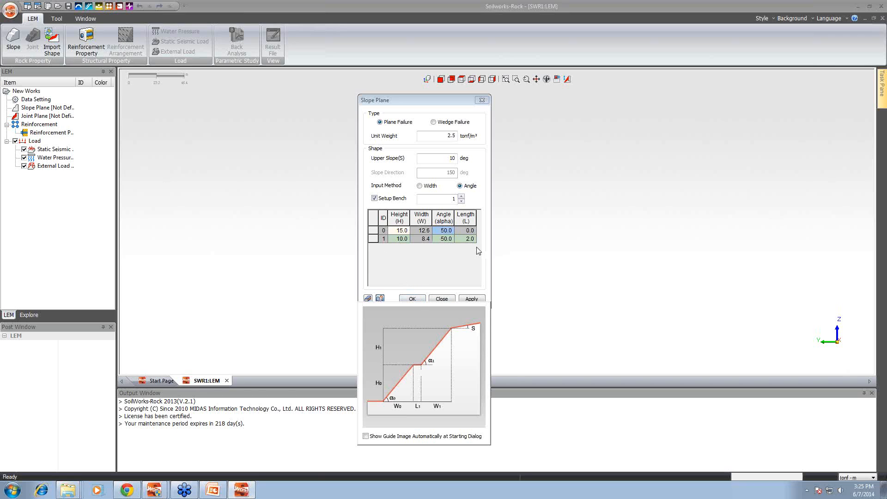
left_click(412, 300)
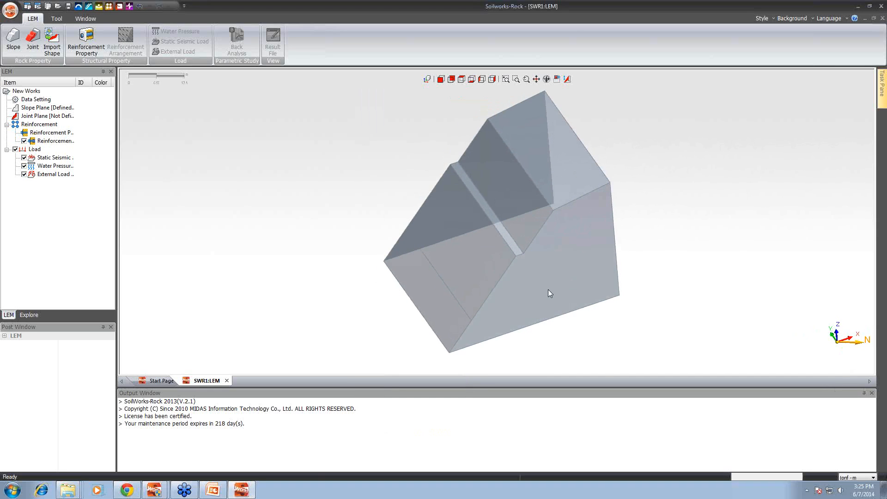
- Start the joint plane definition and keep Mohr-coulomb as its model type, with cohesion 3 tonf/m² and friction angle 25°
left_click_drag(481, 287, 481, 272)
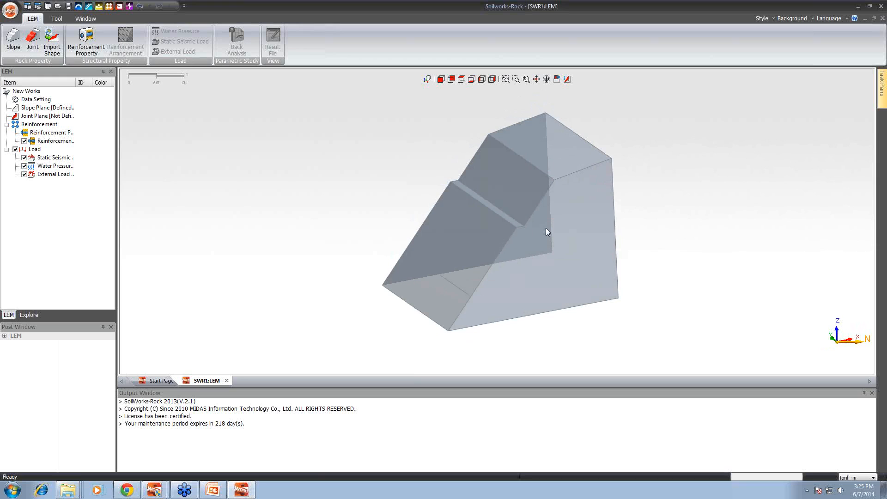
left_click(29, 44)
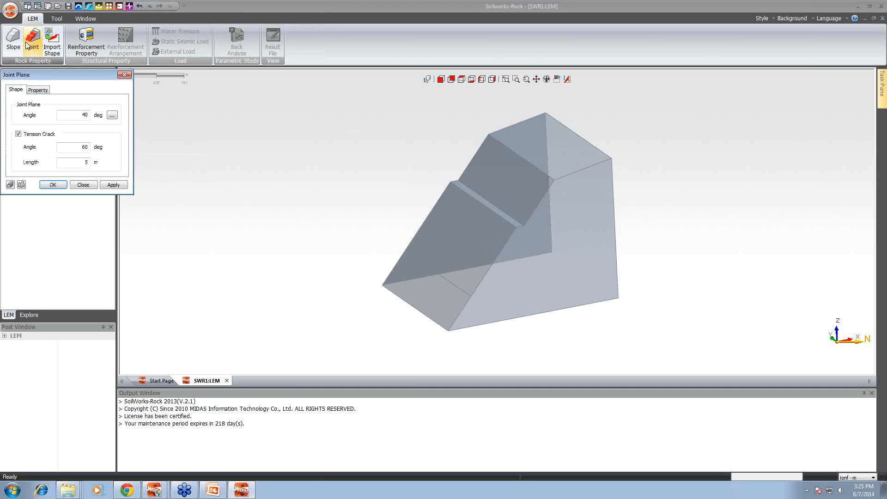
left_click_drag(35, 70, 208, 114)
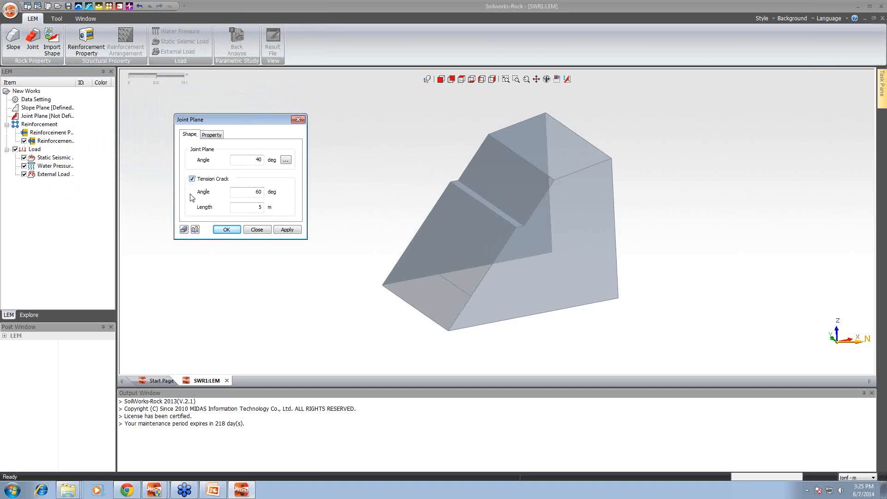
left_click(210, 135)
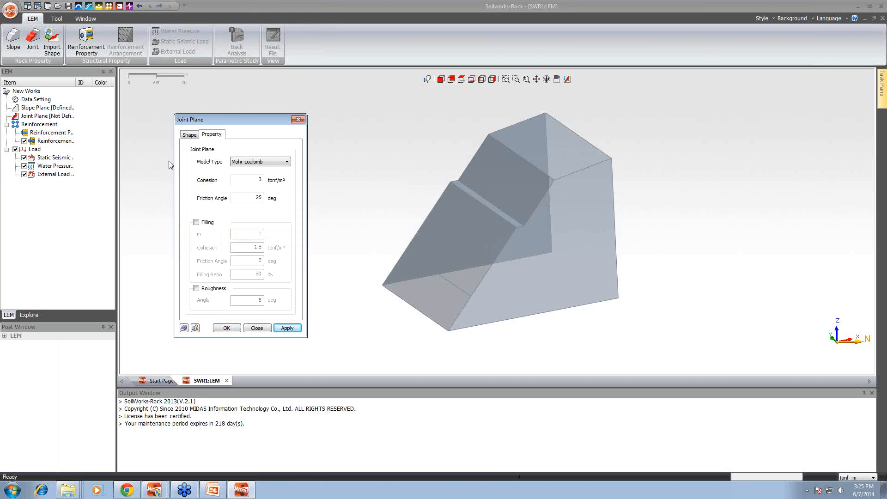
left_click(258, 162)
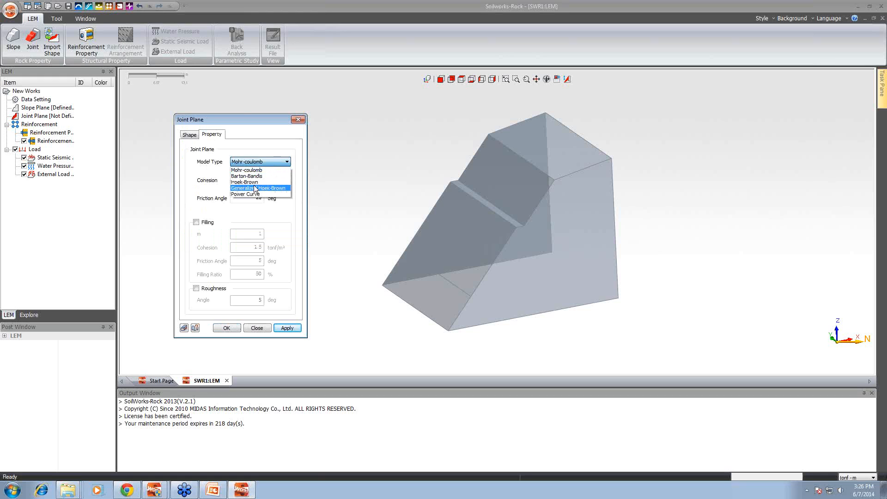
left_click(251, 164)
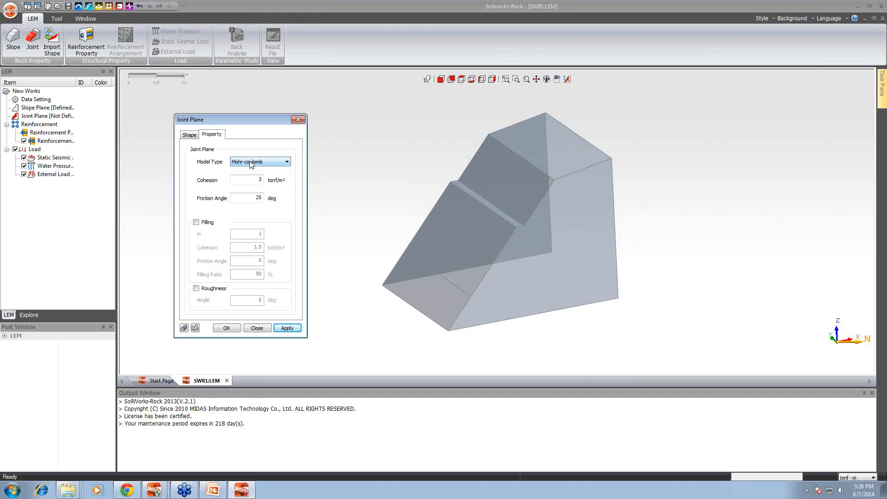
- Try enabling the filling and roughness options for the joint plane, and switch them off again
left_click(255, 196)
left_click(197, 223)
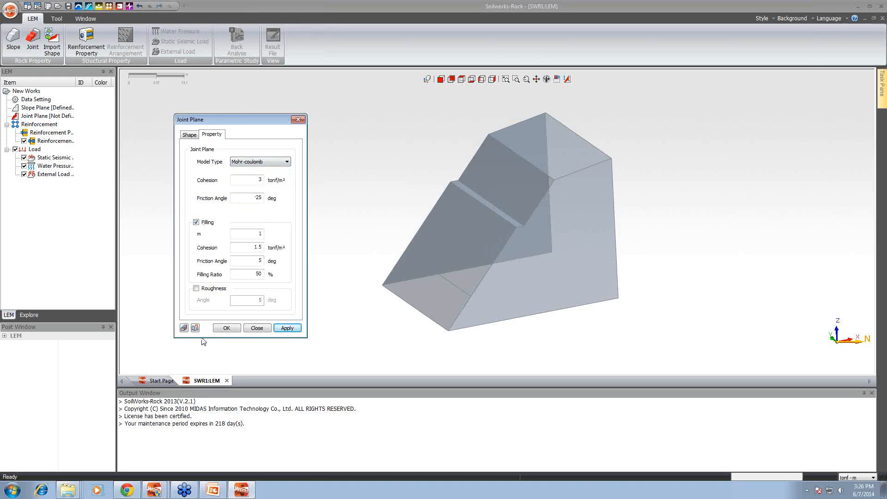
left_click(207, 291)
left_click(206, 291)
left_click(197, 223)
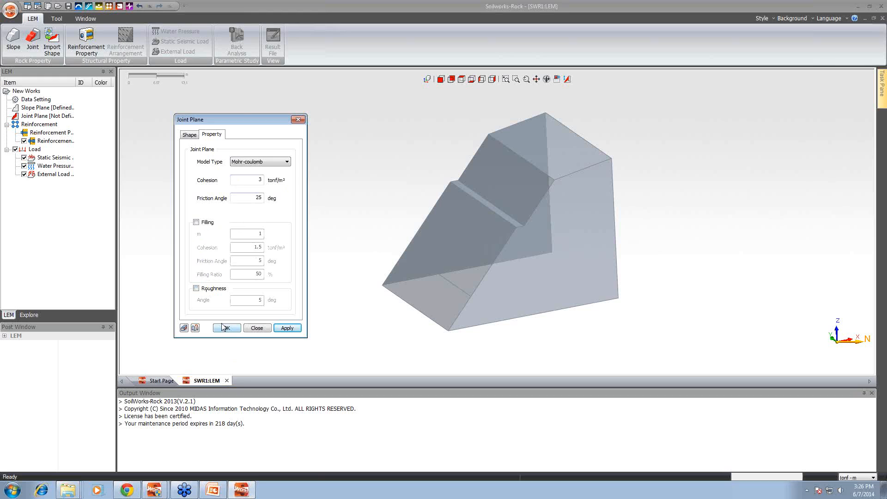
- Create the joint plane at 40° with a 60° tension crack 5 m long, and check the minimum factor of safety
left_click(190, 135)
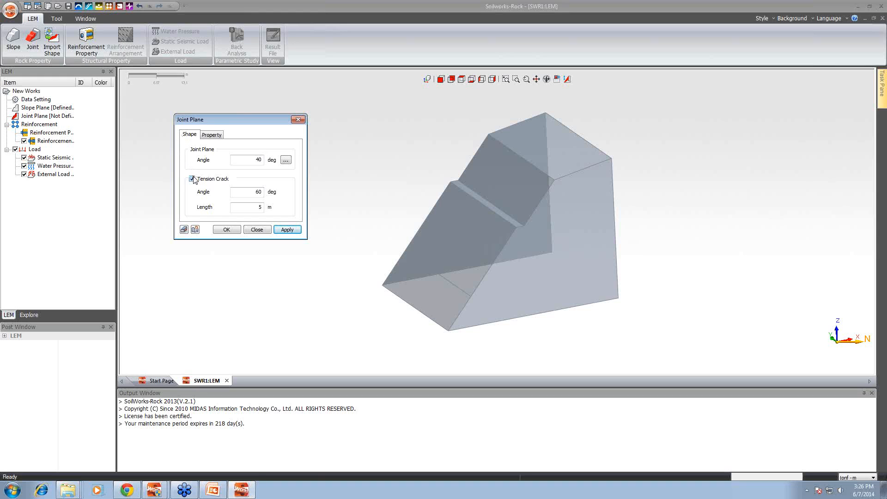
left_click(226, 230)
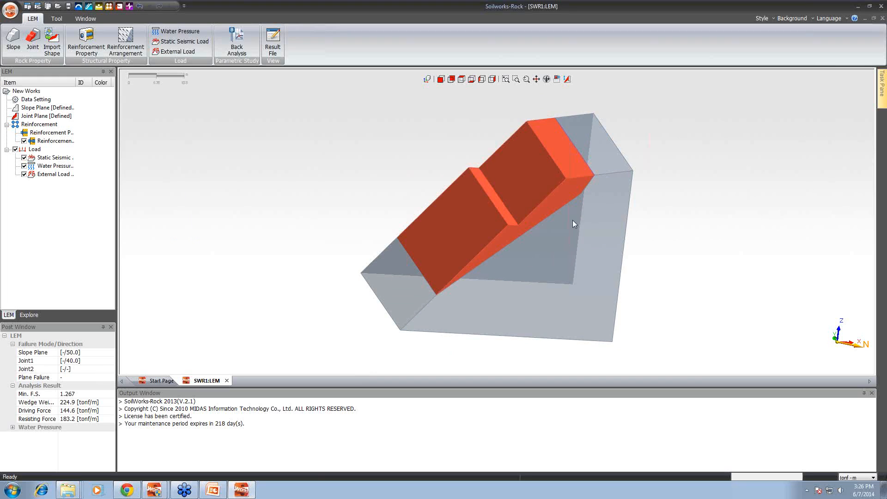
left_click_drag(506, 145, 482, 159)
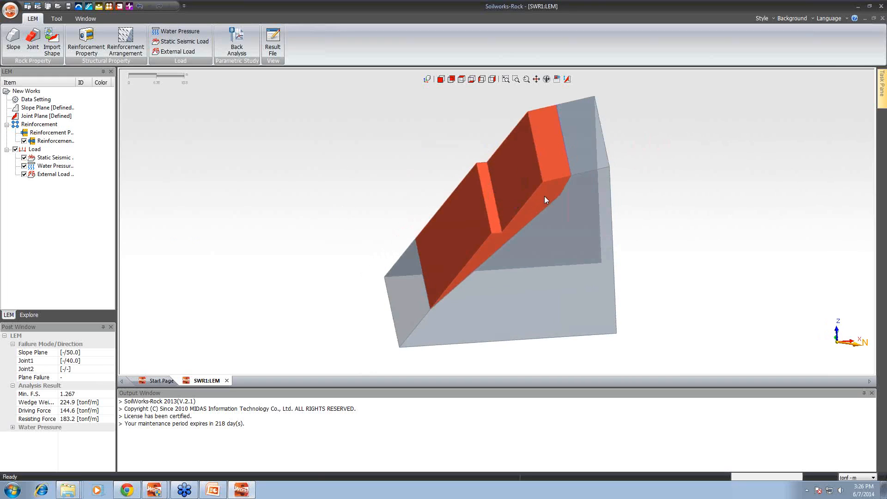
left_click_drag(544, 196, 568, 201)
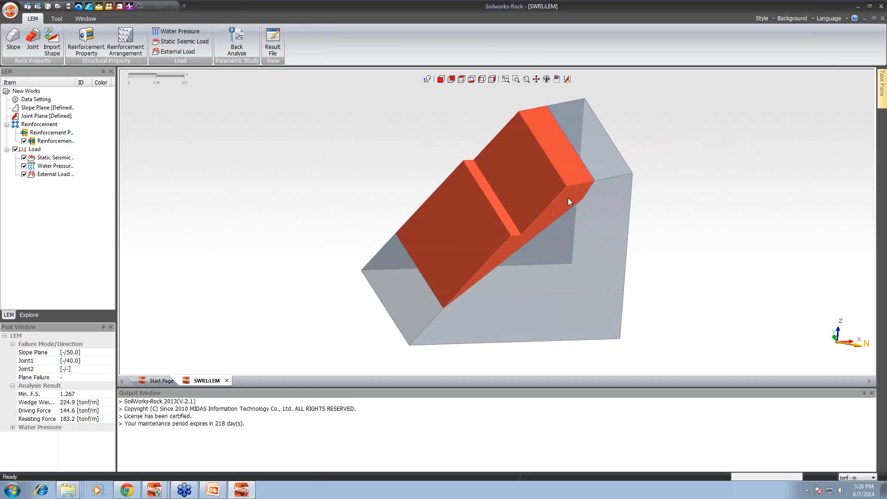
left_click(25, 394)
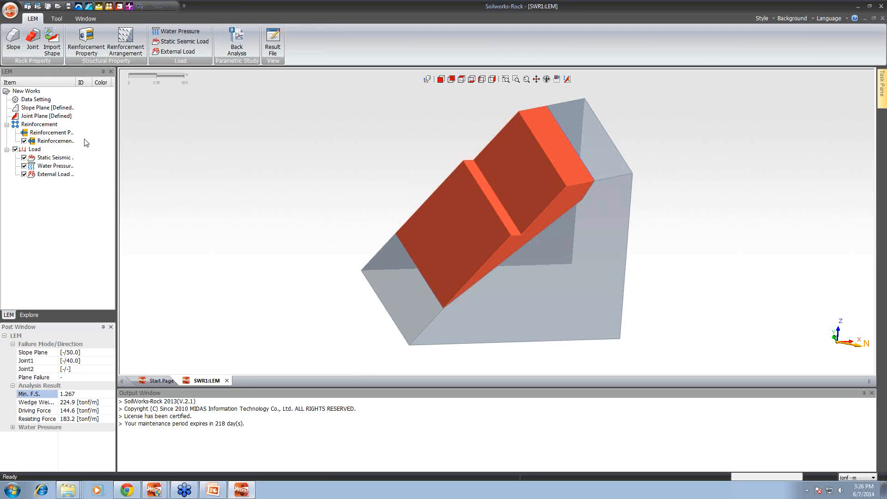
- Add a water pressure load with linear distribution, 1 tonf/m³ water unit weight and 100% filled, and inspect the slope
left_click(168, 32)
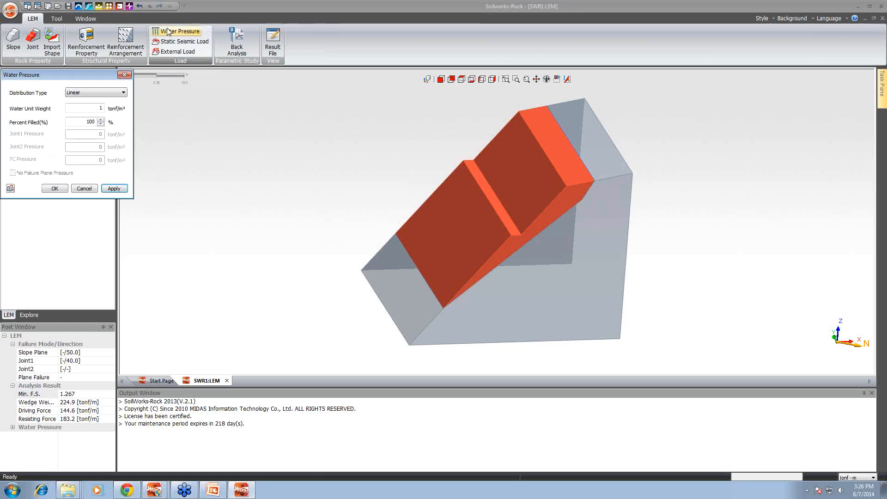
left_click_drag(77, 77, 201, 94)
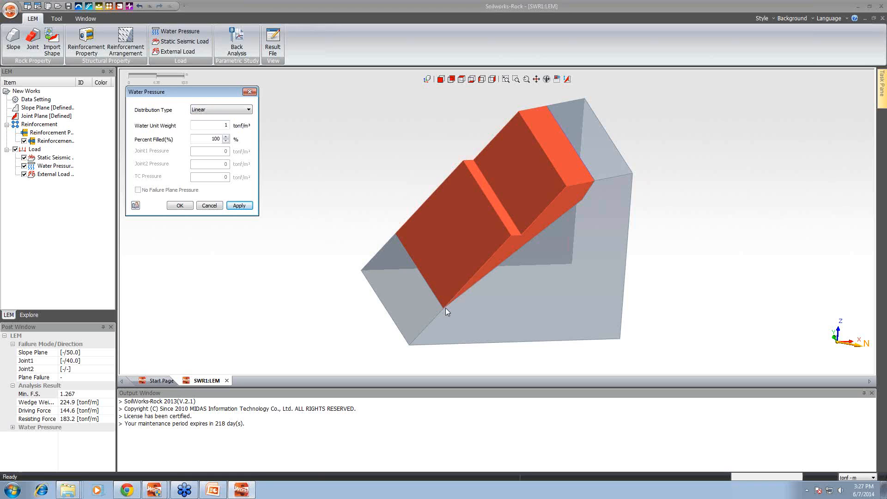
left_click(235, 112)
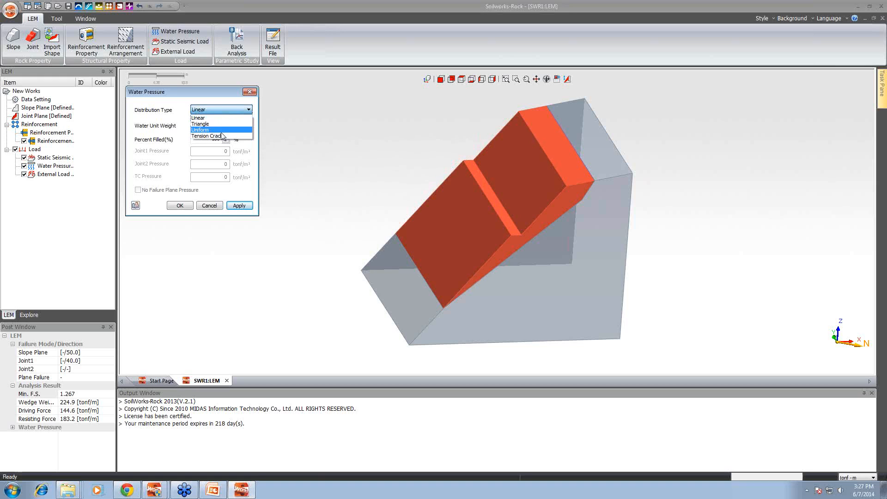
left_click(219, 118)
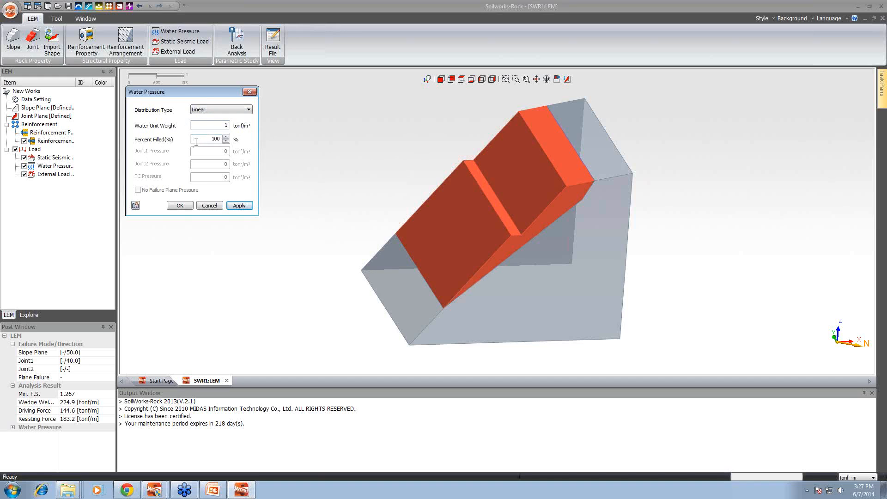
left_click_drag(196, 141, 223, 139)
left_click(179, 206)
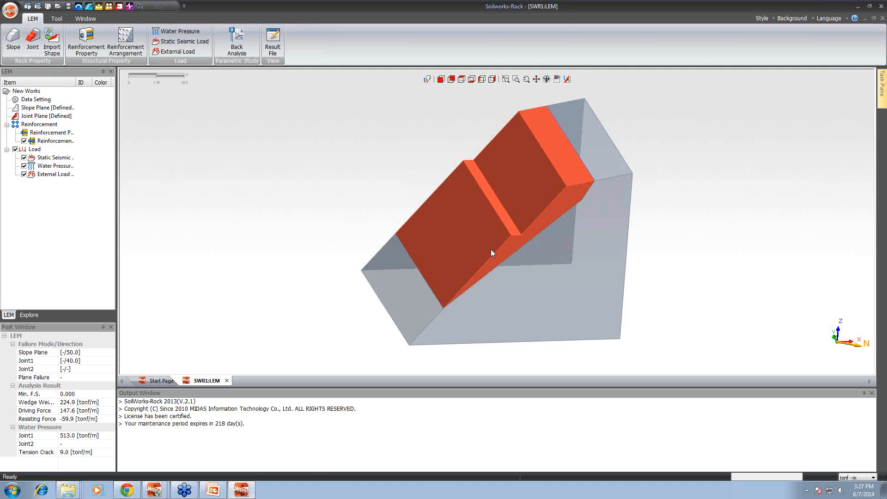
left_click_drag(491, 252, 446, 248)
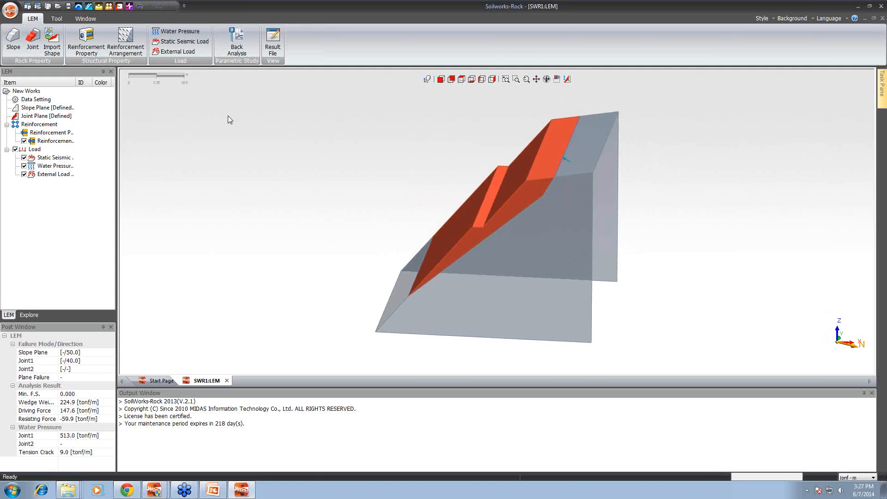
left_click_drag(412, 199, 345, 145)
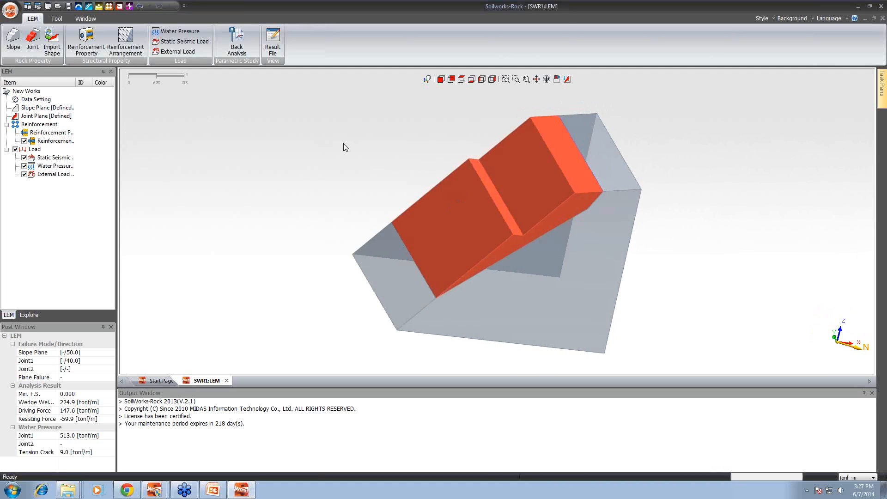
- Add a static seismic load in the horizontal direction and inspect the slope
left_click(171, 42)
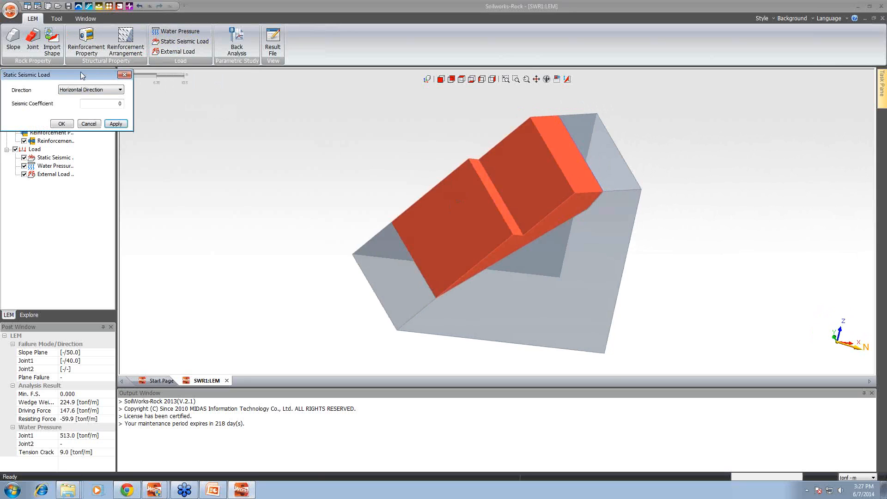
left_click_drag(80, 74, 180, 82)
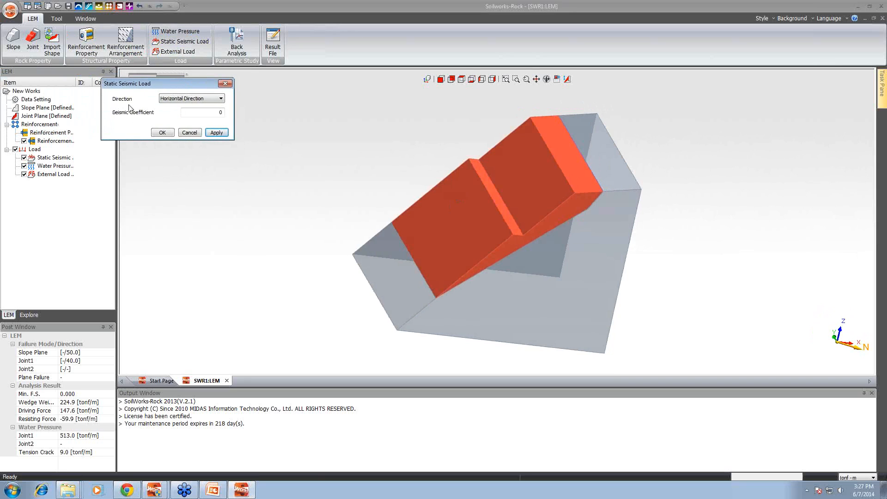
double_click(221, 111)
type("0")
left_click(172, 133)
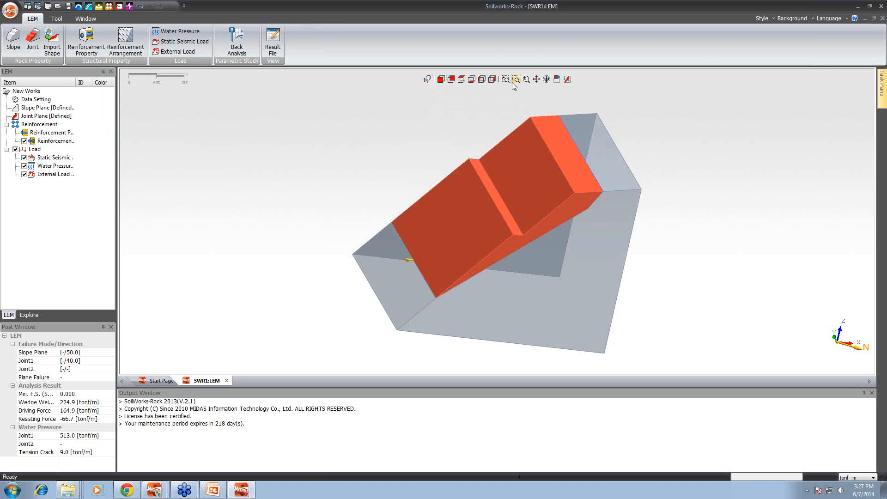
left_click_drag(343, 160, 620, 180)
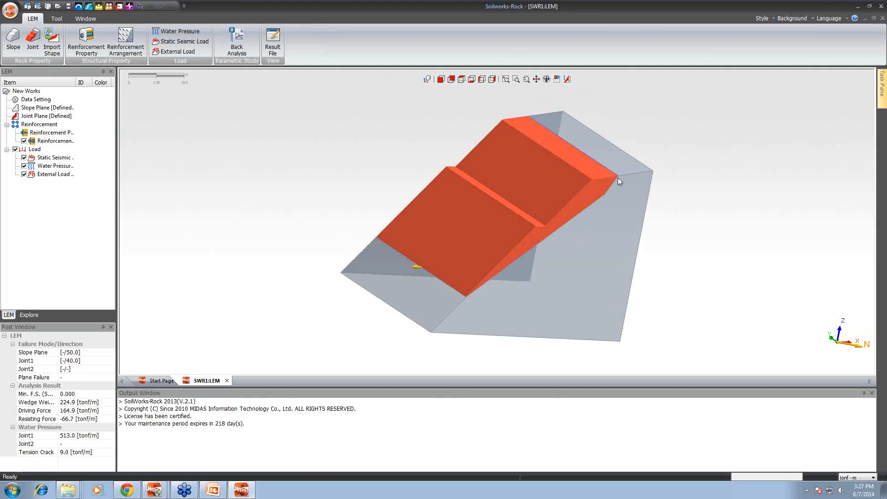
- Add a RockBolt reinforcement property with 20 tonf tensile force, enabling its pull-out force and shear force options
left_click(92, 51)
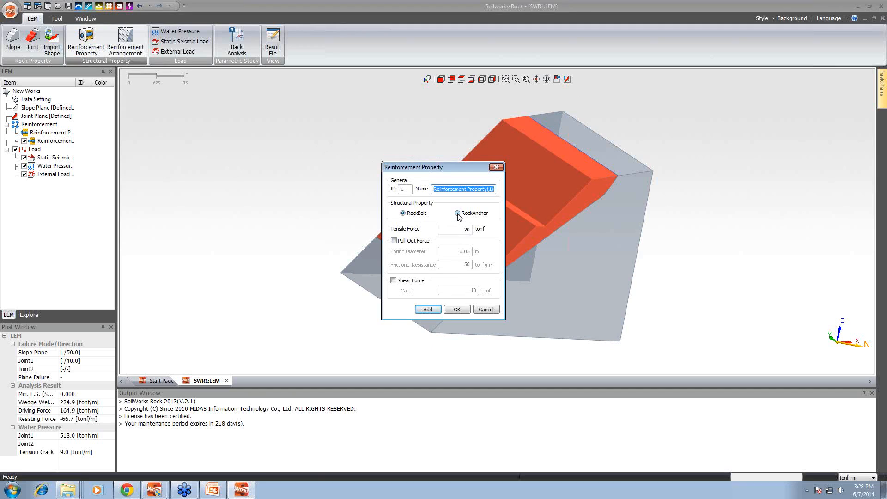
left_click(418, 243)
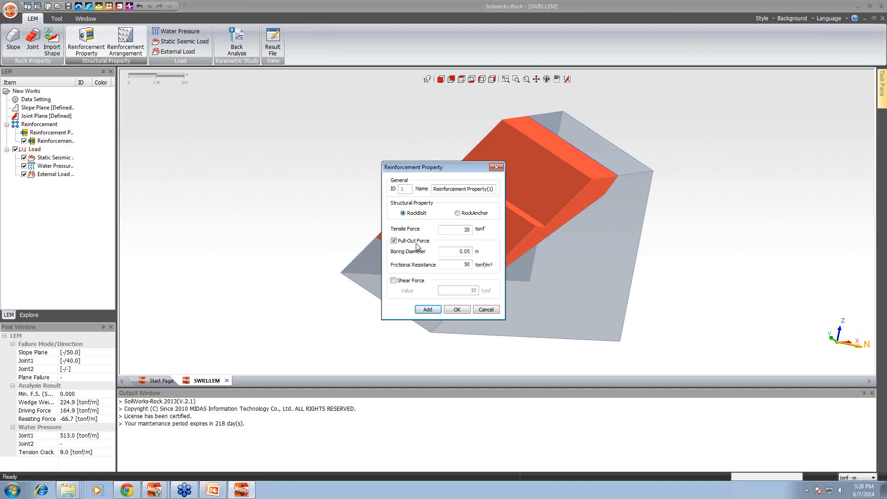
left_click(402, 283)
left_click(421, 313)
left_click(496, 168)
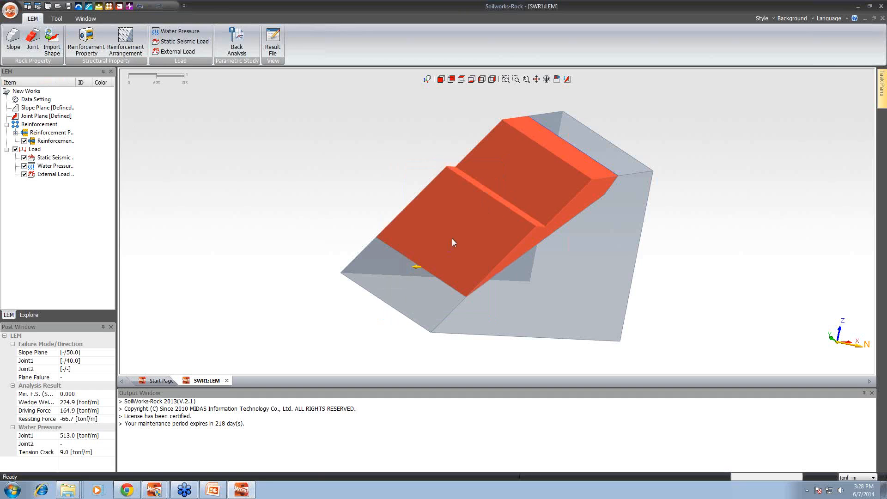
- Start a reinforcement arrangement using the rock bolt property and set its grouted length to 10 m
left_click_drag(453, 239, 503, 249)
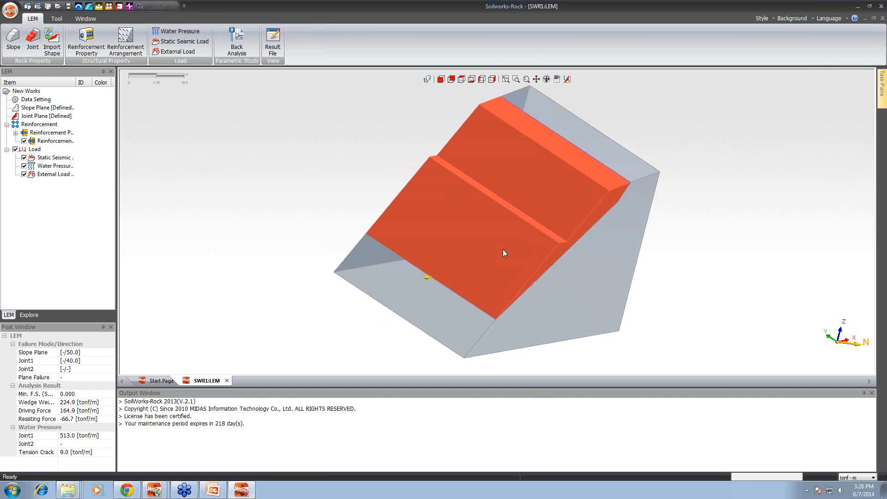
left_click(134, 46)
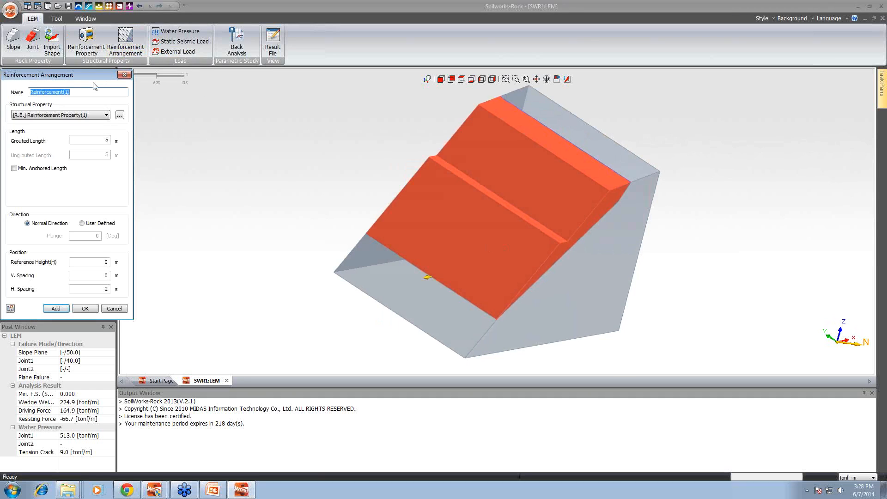
left_click(73, 116)
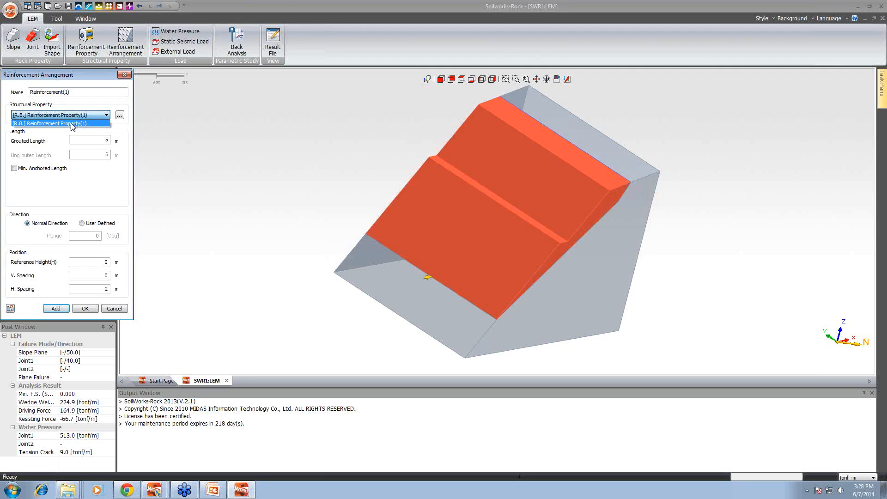
left_click(71, 123)
double_click(104, 140)
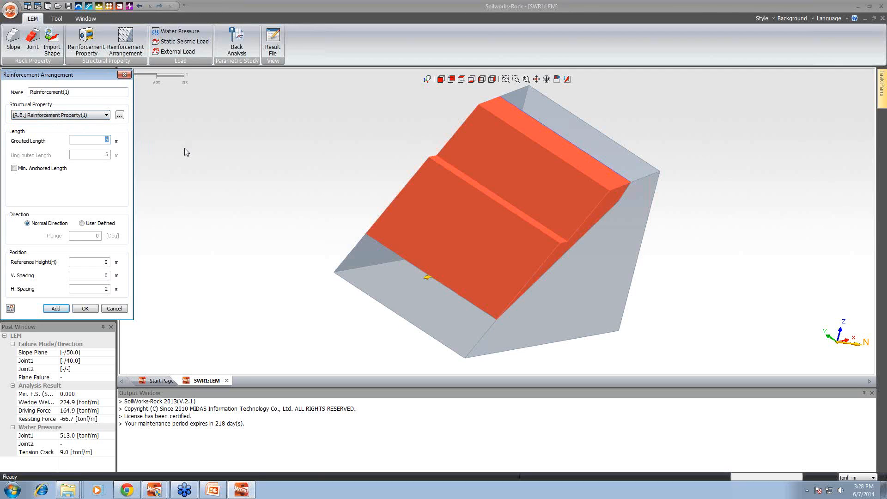
type("10")
- Add the first bolt row at 8 m reference height with 4 m vertical and 4 m horizontal spacing
double_click(106, 262)
type("8")
double_click(98, 277)
type("4")
double_click(89, 288)
type("4")
left_click(56, 309)
- Inspect the first bolt row and add two more rows at reference heights of 10 m and 12 m
left_click_drag(527, 211, 503, 209)
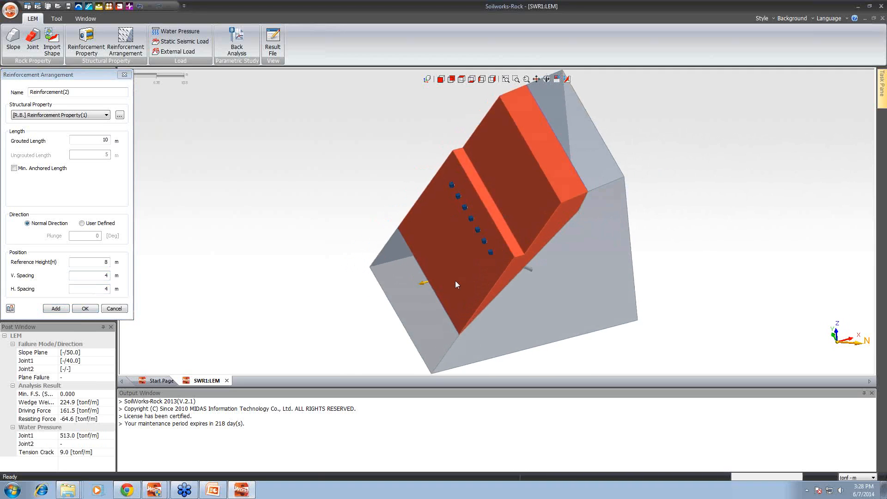
left_click_drag(455, 281, 389, 261)
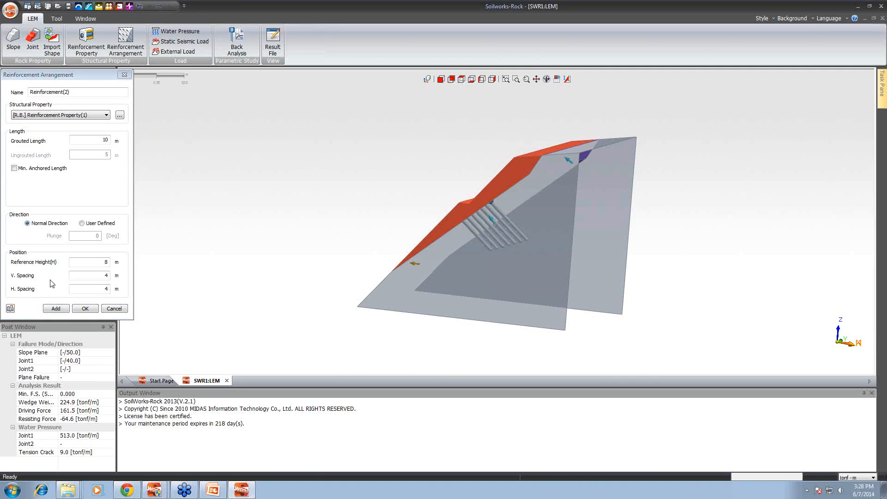
double_click(99, 262)
type("10")
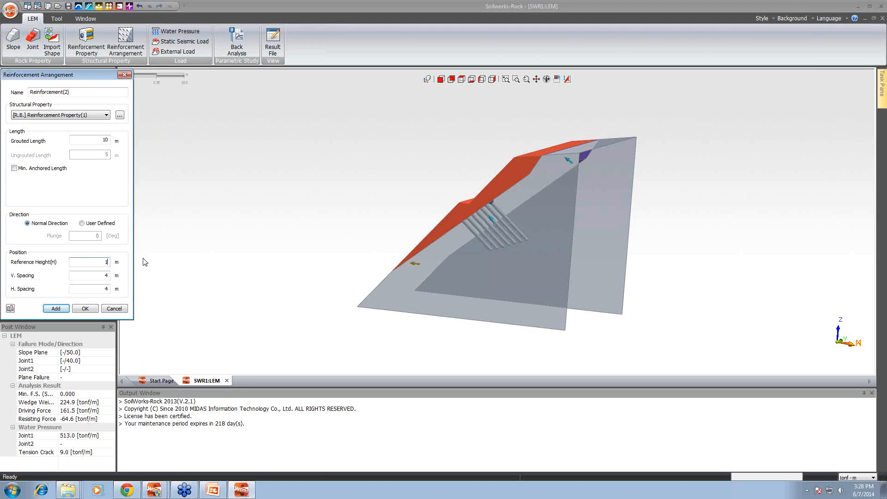
left_click(56, 308)
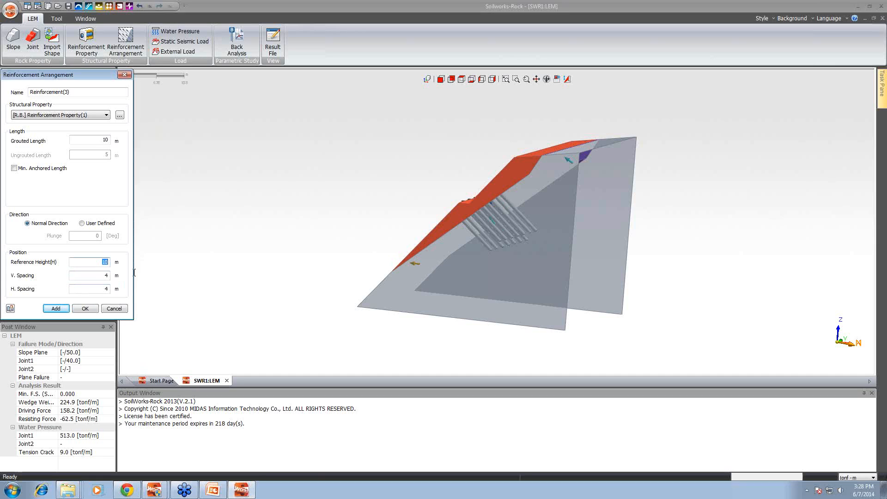
type("12")
left_click(56, 309)
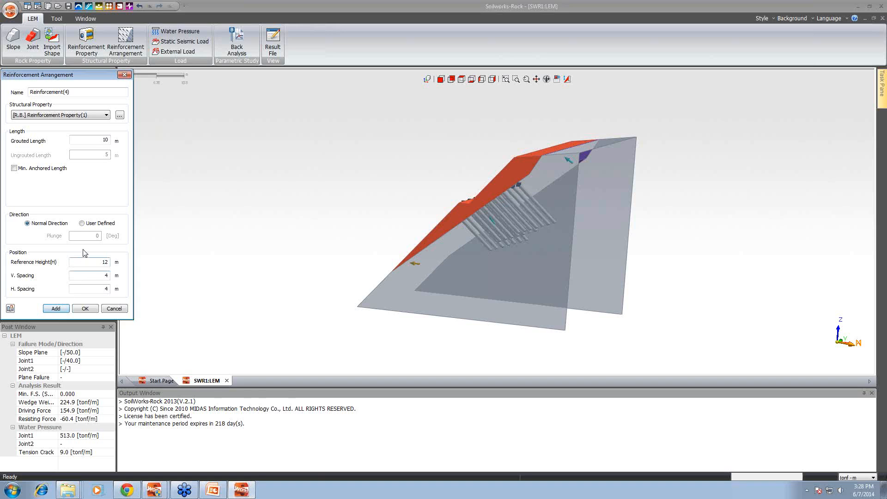
- Add bolt rows at reference heights of 14 m and 16 m and complete the reinforcement arrangement
left_click_drag(90, 259, 129, 264)
type("14")
left_click(60, 308)
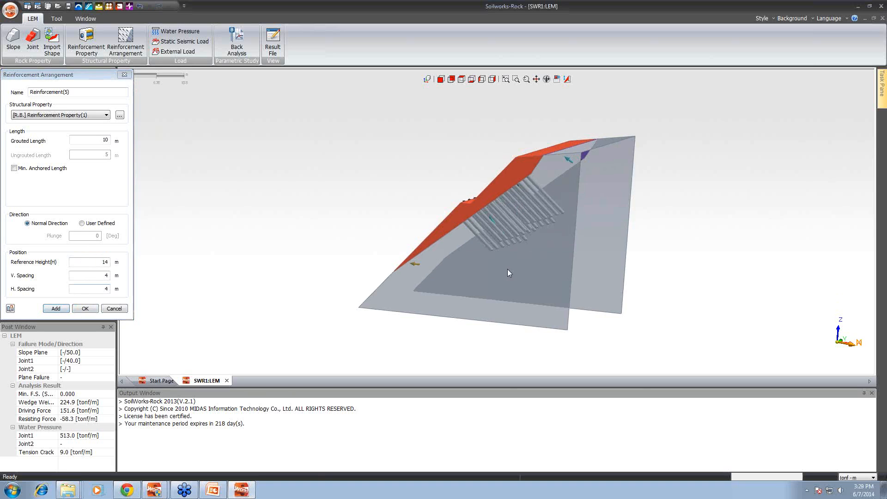
left_click_drag(508, 269, 581, 281)
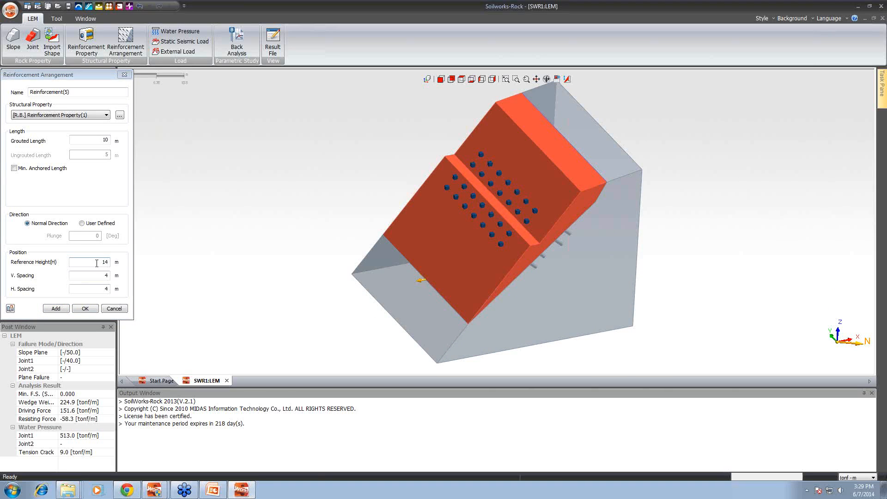
left_click_drag(90, 262, 149, 261)
type("1")
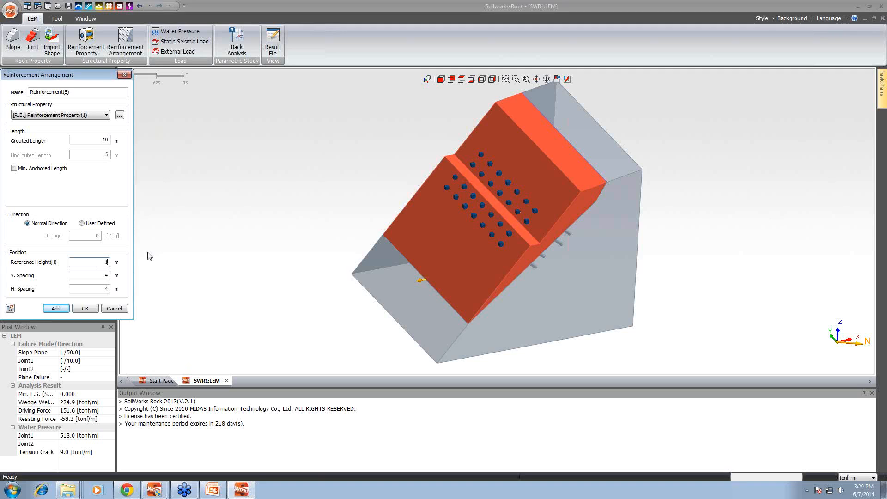
type("6")
left_click(55, 308)
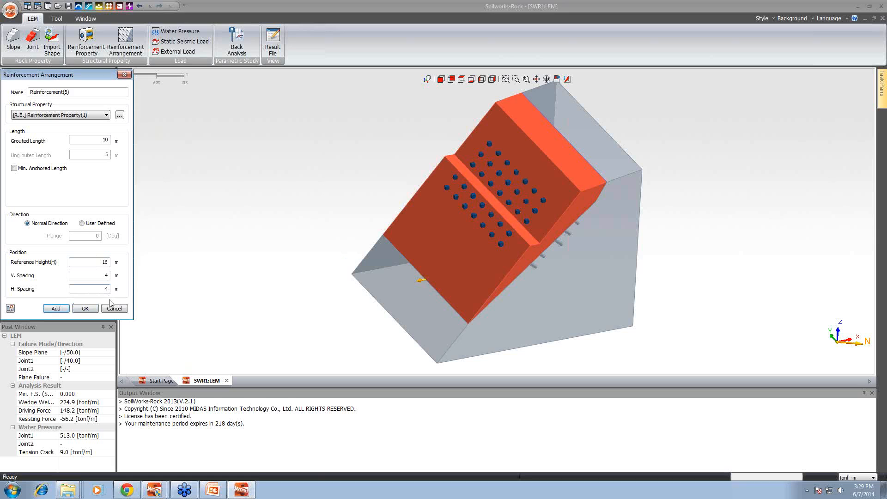
left_click(81, 309)
- Enable filling and roughness for the joint plane, keeping 1.5 tonf/m² filling cohesion, 50% filling ratio and 5° roughness angle
mouse_move(610, 230)
left_mouse_down()
mouse_move(553, 229)
mouse_move(628, 231)
left_mouse_up()
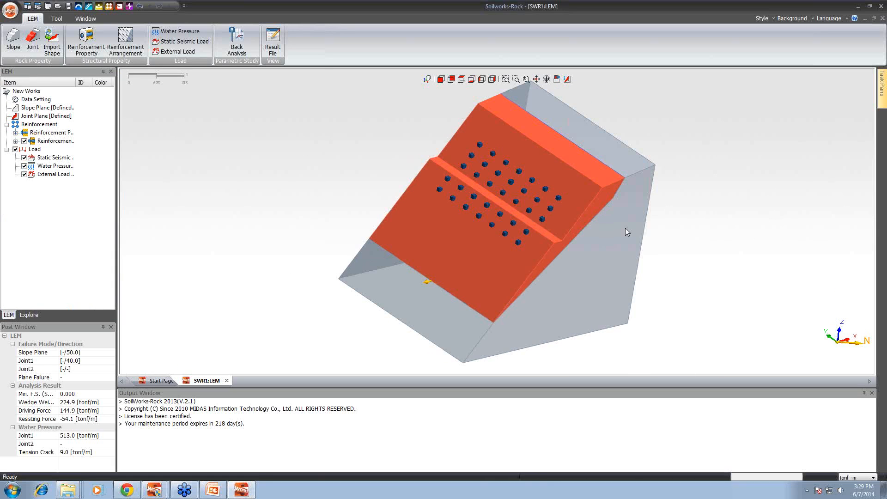
left_click(32, 40)
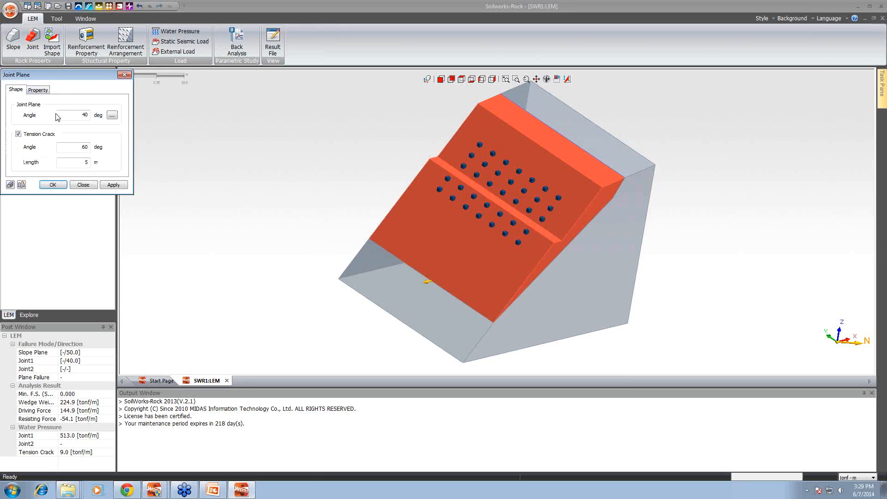
left_click(39, 92)
left_click(24, 178)
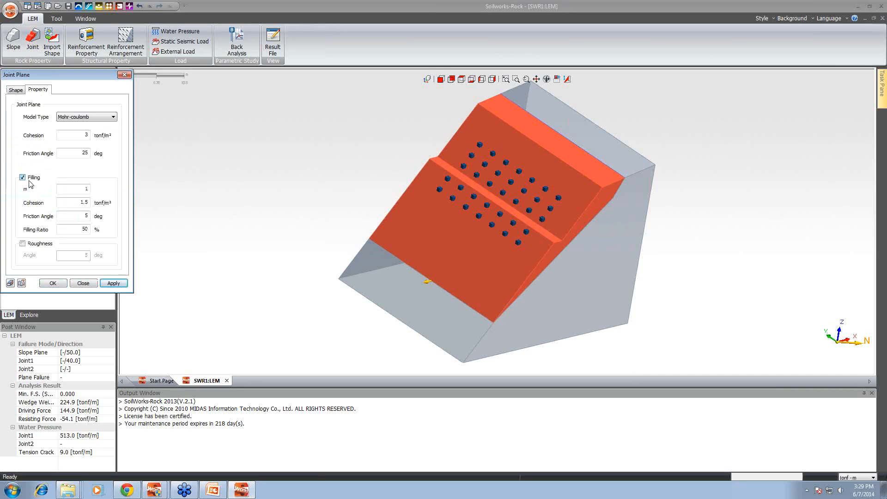
left_click(22, 244)
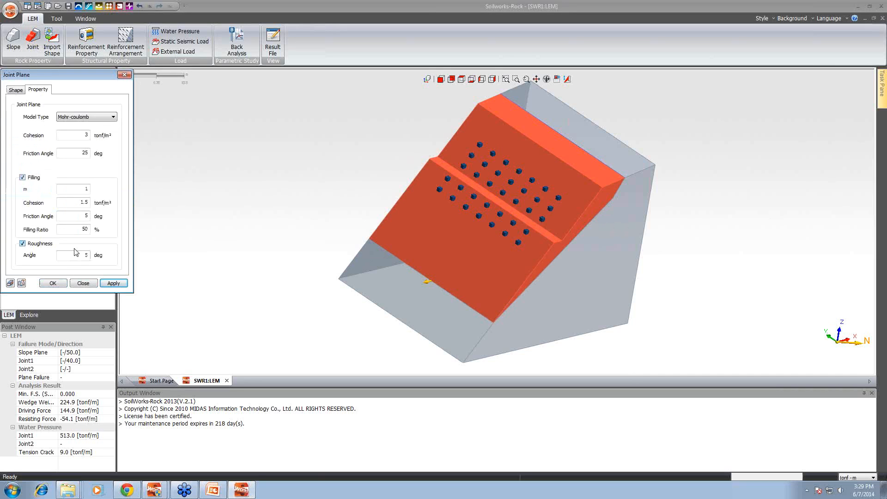
left_click(57, 283)
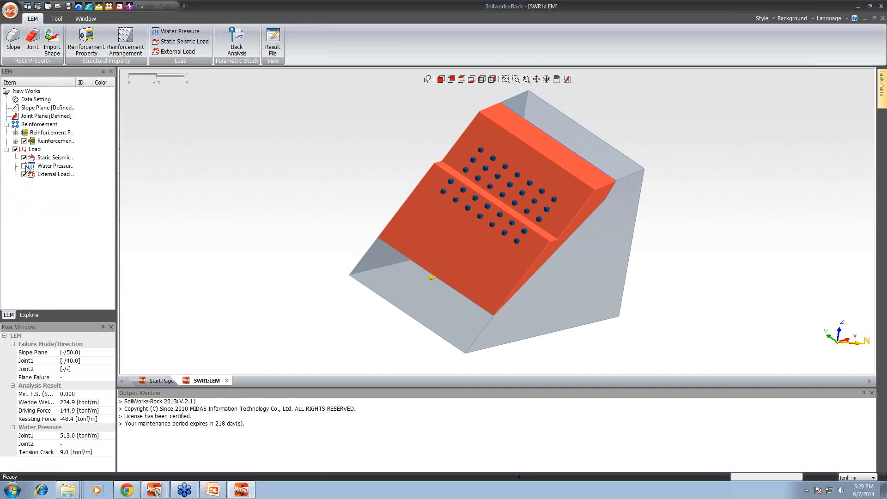
- Delete the water pressure load and check the slope's minimum factor of safety
right_click(54, 169)
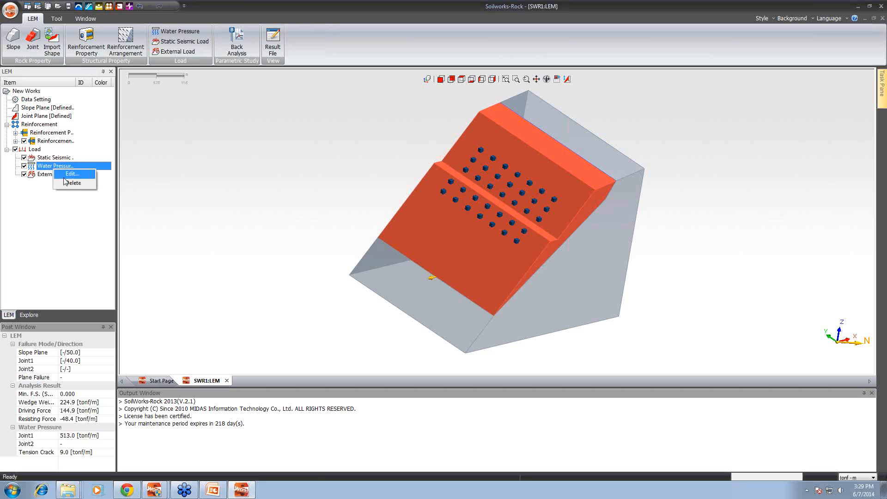
left_click(69, 182)
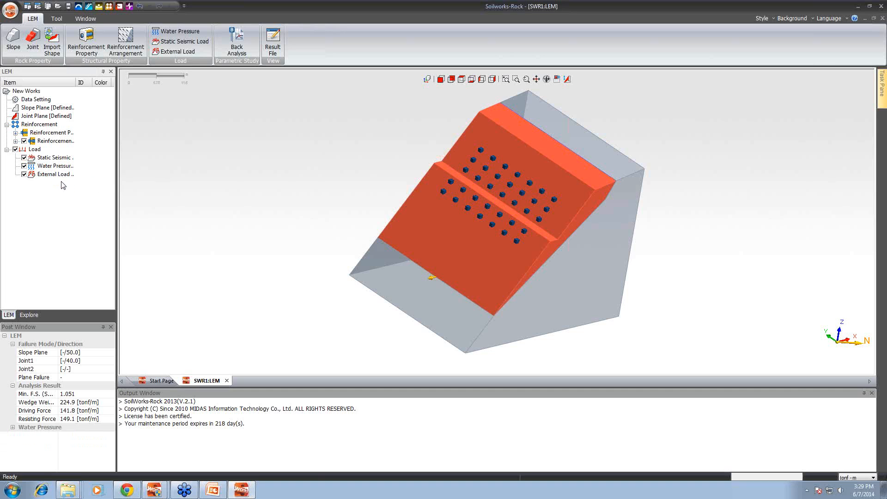
left_click_drag(426, 191, 514, 207)
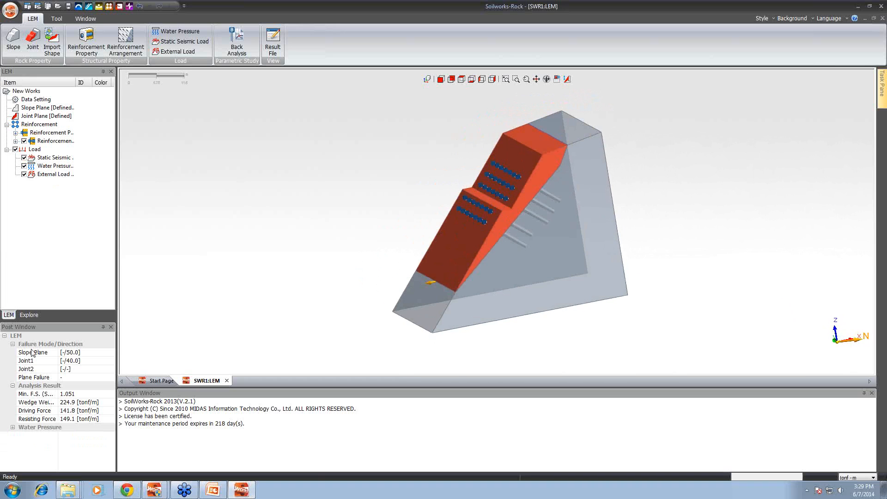
left_click(101, 395)
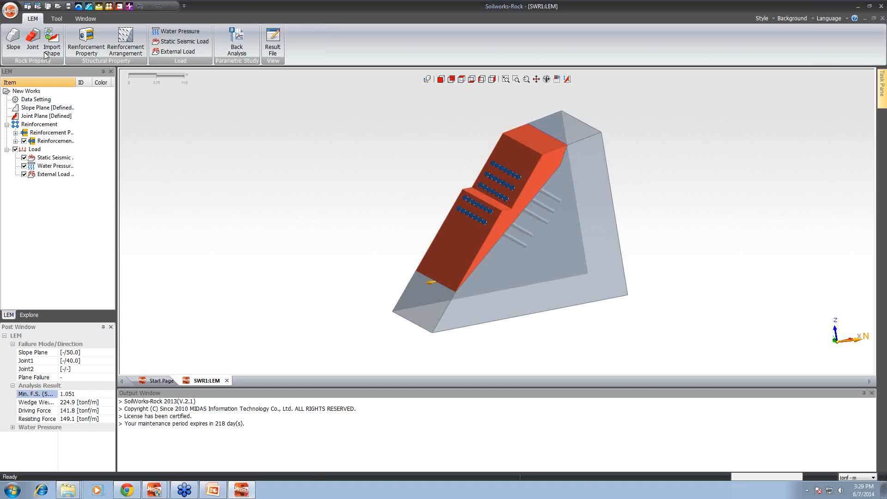
- Add a linear water pressure load with 1 tonf/m³ unit weight and 80% filled, and check the minimum factor of safety
left_click(179, 31)
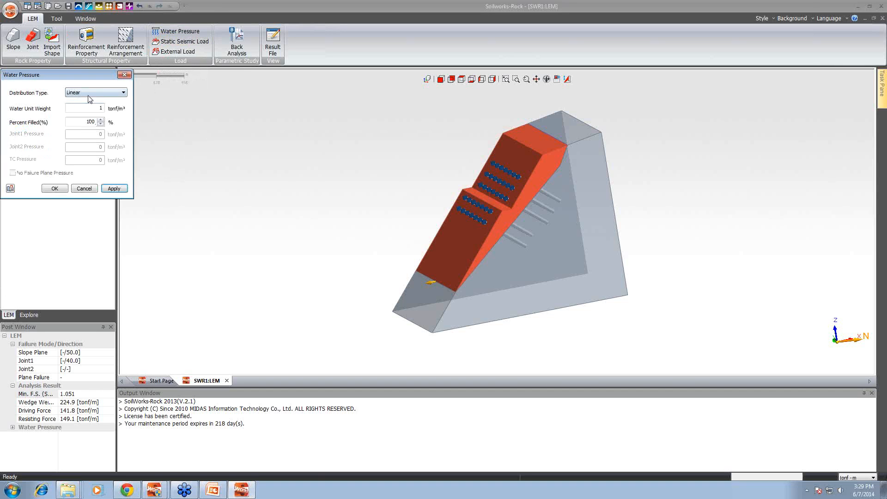
double_click(93, 123)
type("80")
left_click(55, 188)
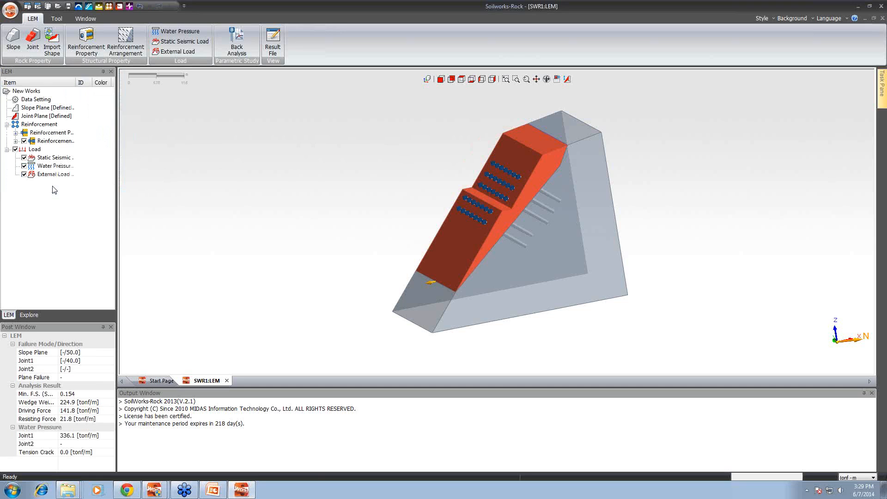
left_click(67, 395)
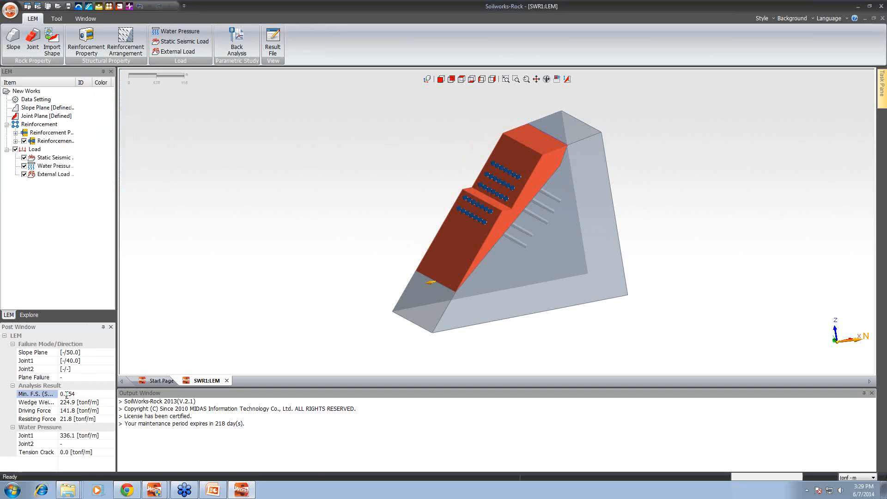
left_click(76, 393)
- Delete the static seismic load and check the minimum factor of safety
key("alt+Tab")
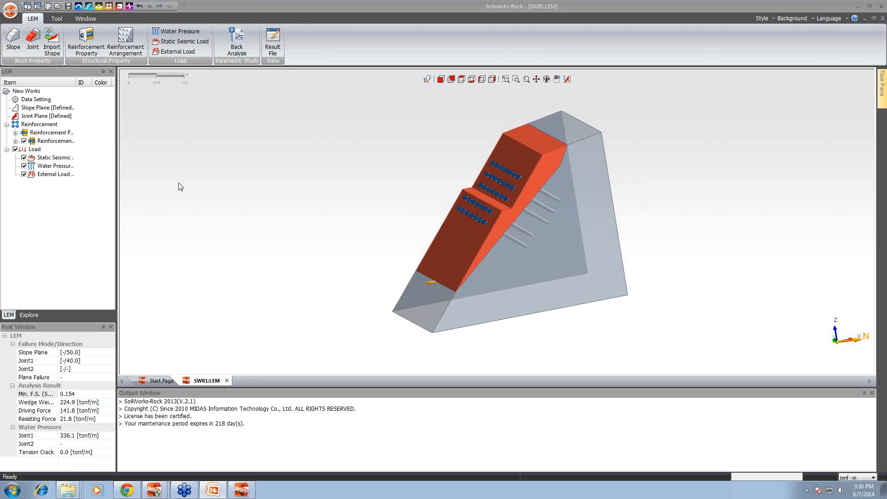
left_click(45, 158)
right_click(44, 155)
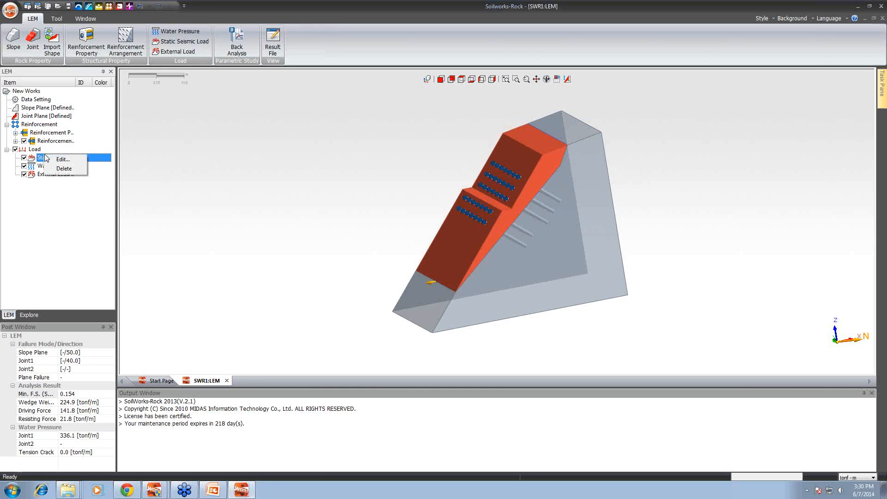
left_click(72, 170)
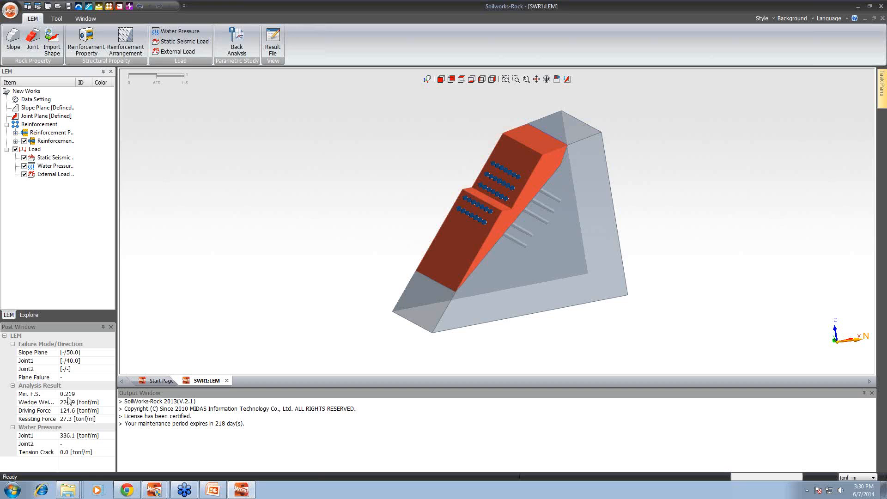
- Change the slope plane's type to Wedge Failure with a 150° slope direction, accepting deletion of the existing model and analysis data
left_click_drag(487, 239, 571, 259)
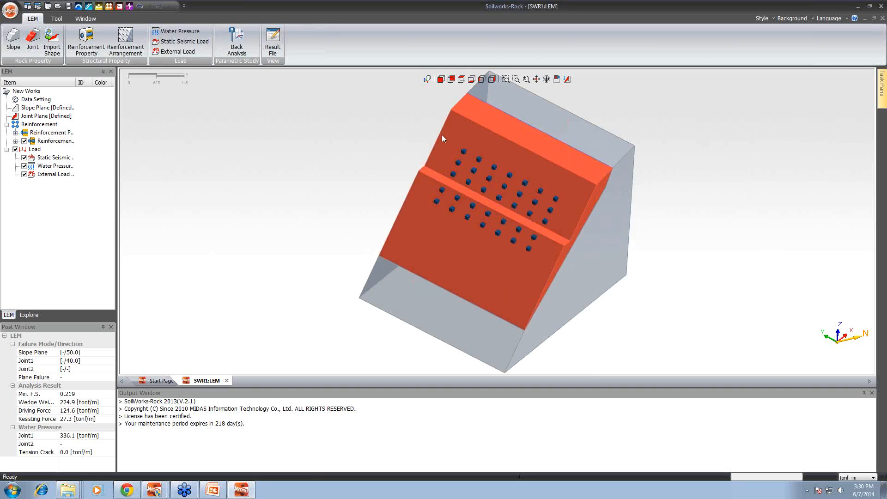
left_click(13, 39)
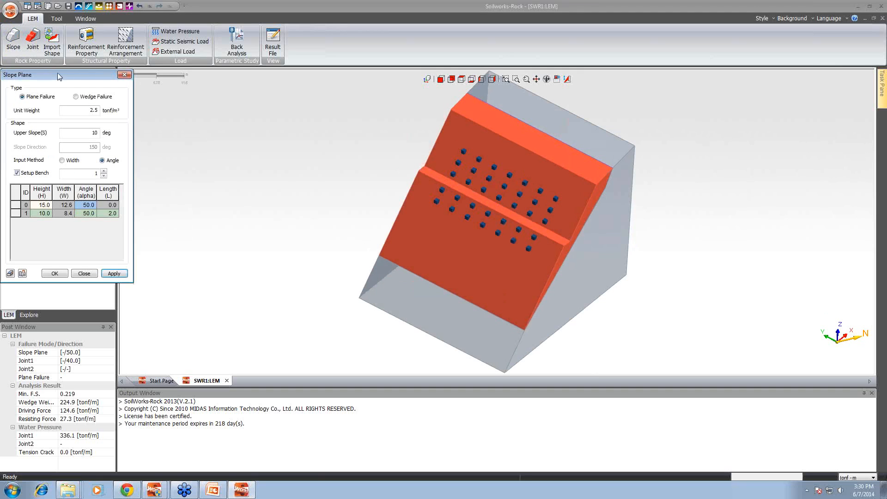
left_click(76, 97)
left_click(22, 273)
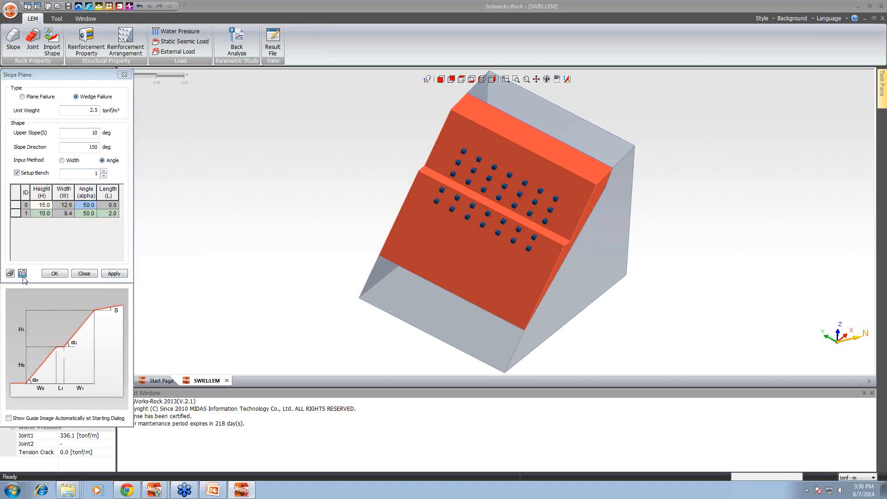
left_click(52, 273)
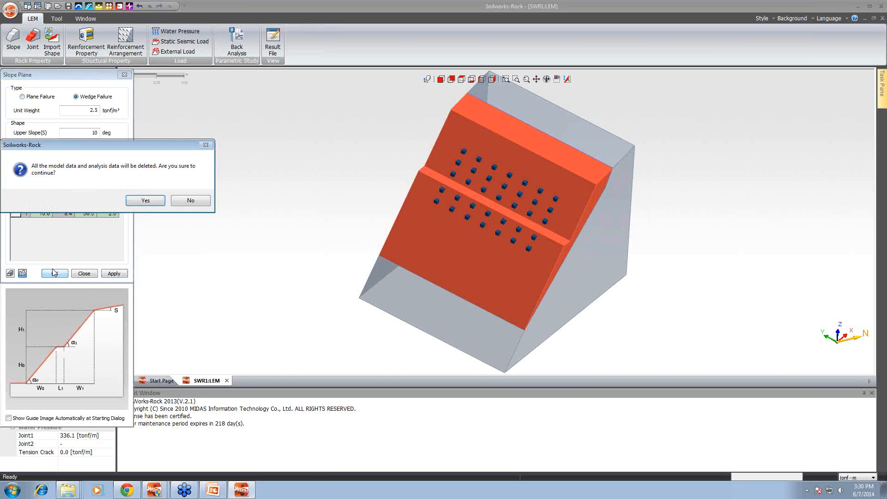
left_click(146, 200)
left_click(135, 203)
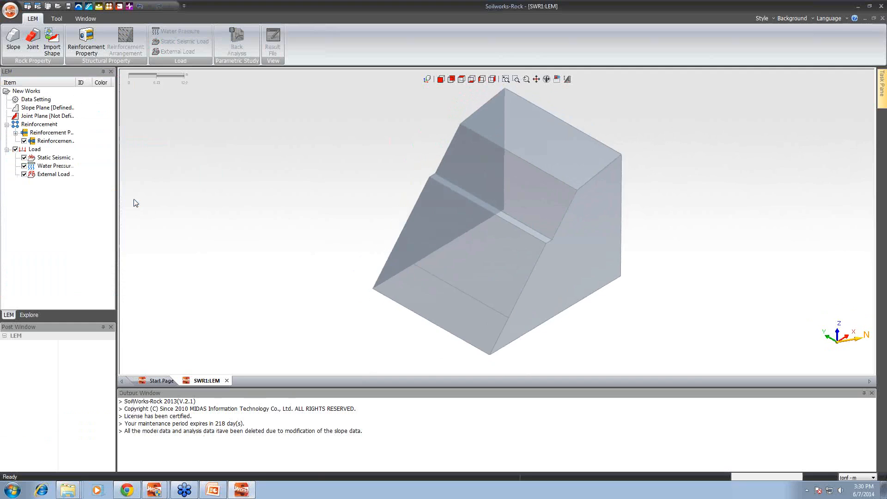
- Enable filling and roughness for joint plane 1, keeping the Mohr-coulomb model, 1.5 tonf/m² filling cohesion, 50% filling ratio and 5° roughness angle
left_click(36, 43)
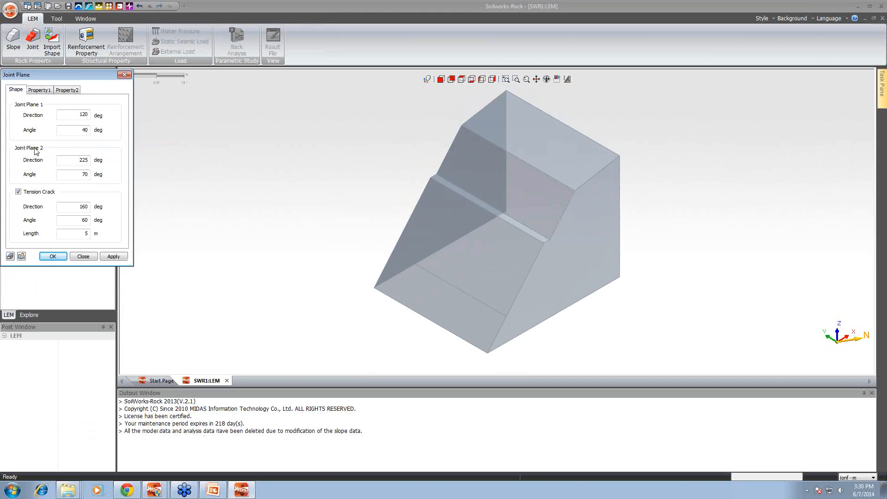
left_click(42, 91)
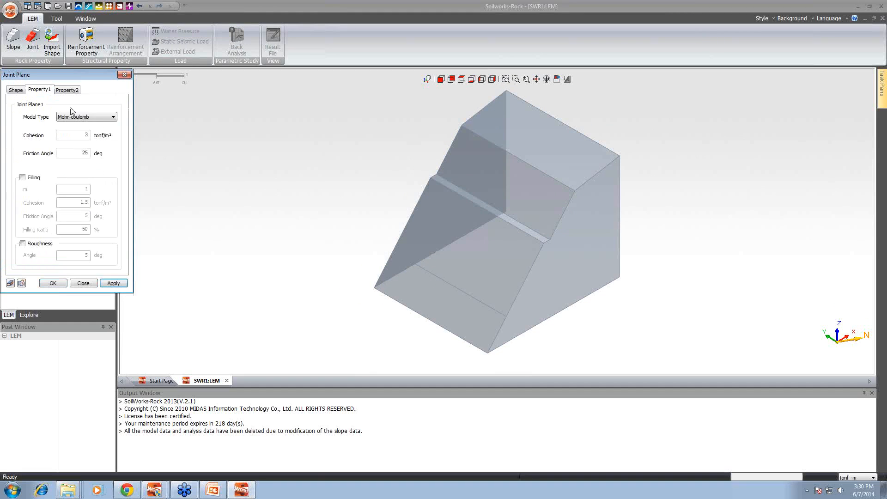
left_click(22, 178)
left_click(22, 244)
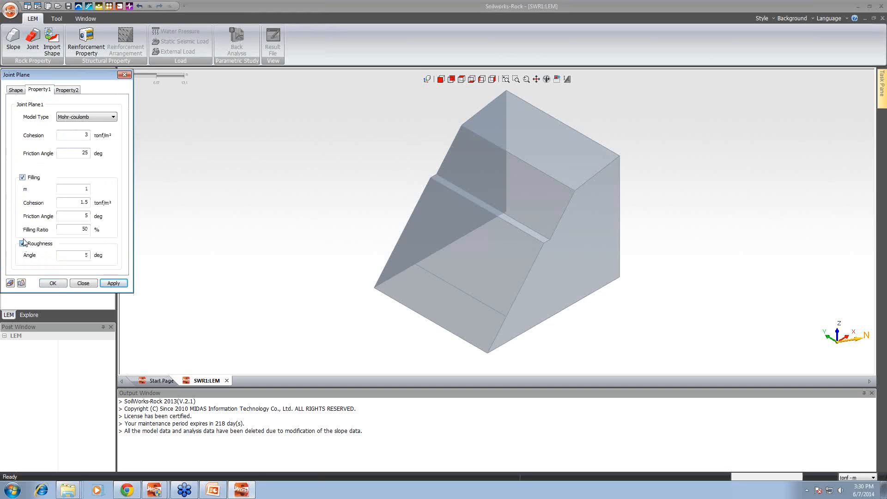
- Set joint plane 2 to the Barton-Bandis model with filling and roughness enabled, and check the wedge's minimum factor of safety
left_click(67, 90)
left_click(88, 117)
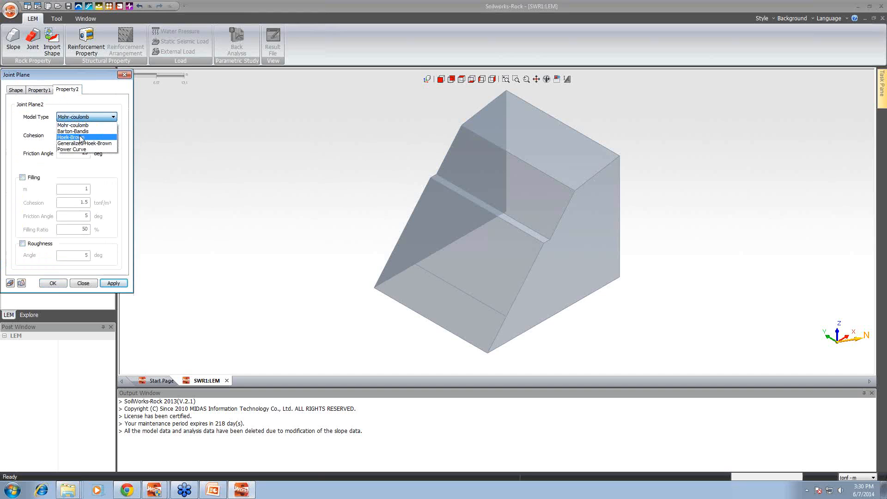
left_click(73, 124)
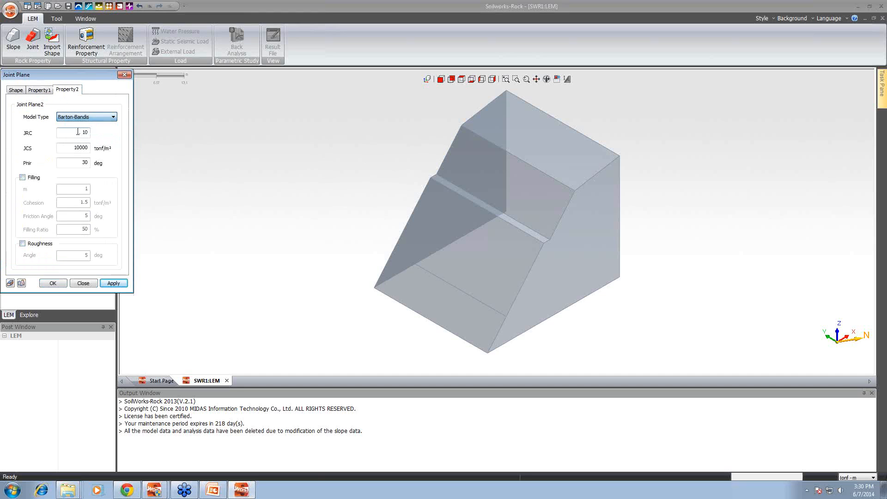
left_click(22, 178)
left_click(22, 244)
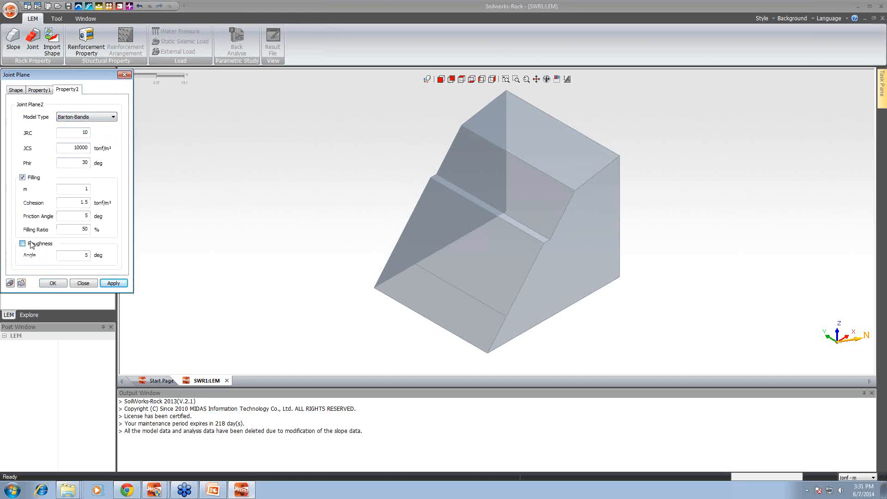
left_click(53, 283)
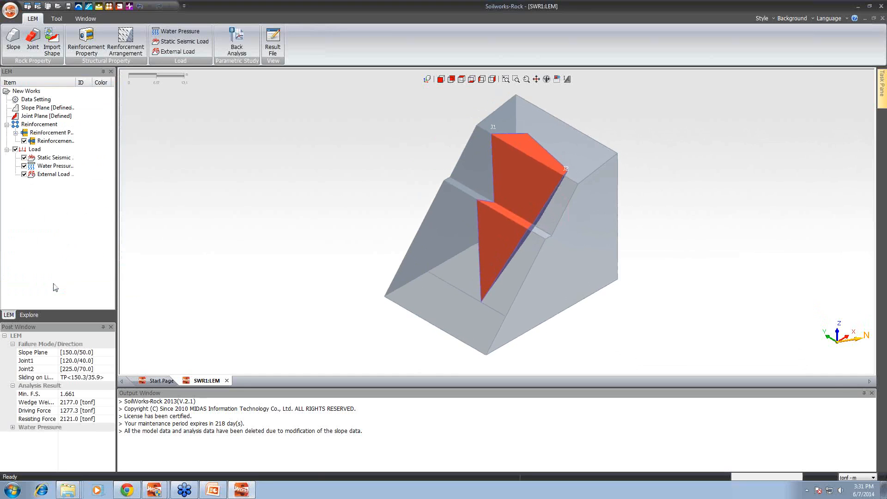
left_click_drag(529, 212, 563, 211)
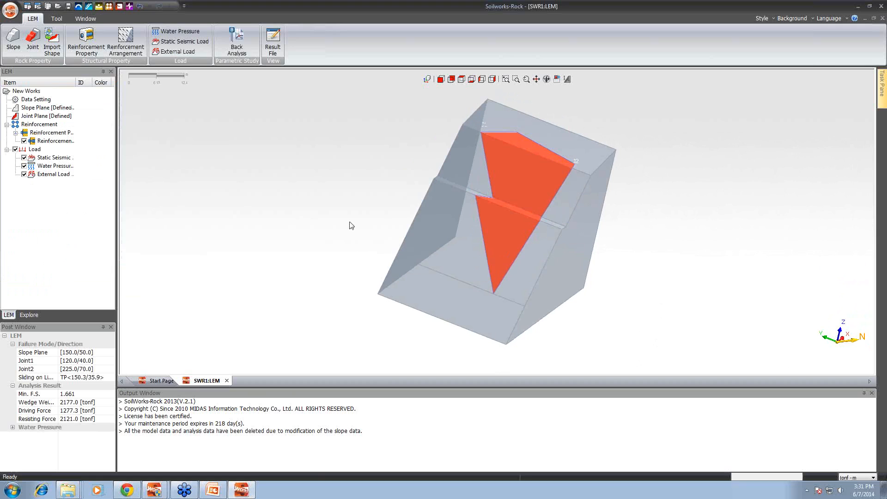
left_click(77, 393)
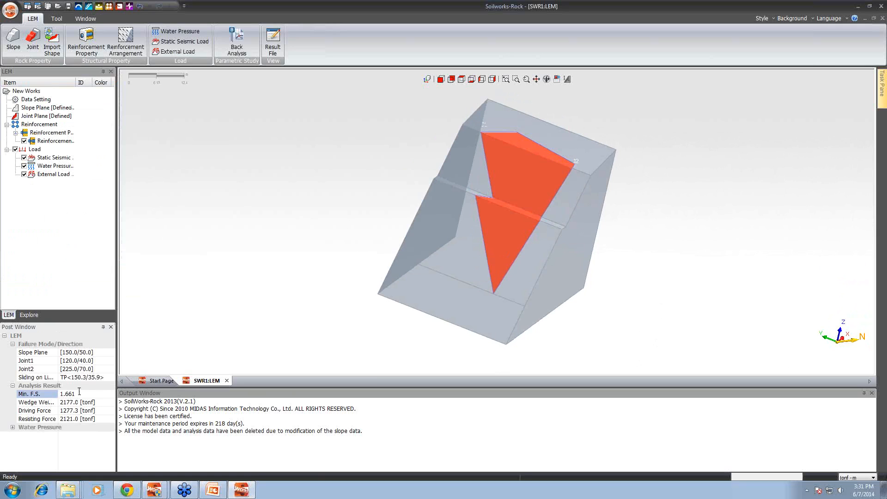
- Add a uniform water pressure load with 1 tonf/m³ unit weight and 100% filled, and check the minimum factor of safety
left_click(177, 32)
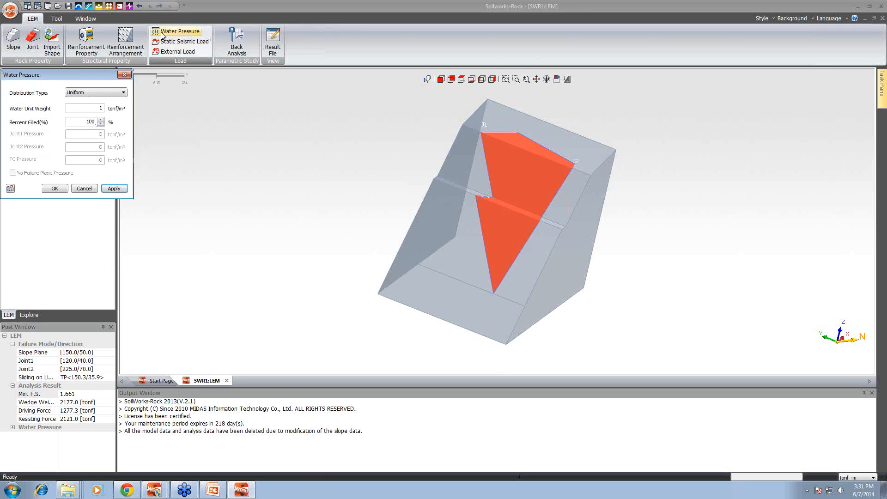
left_click(101, 94)
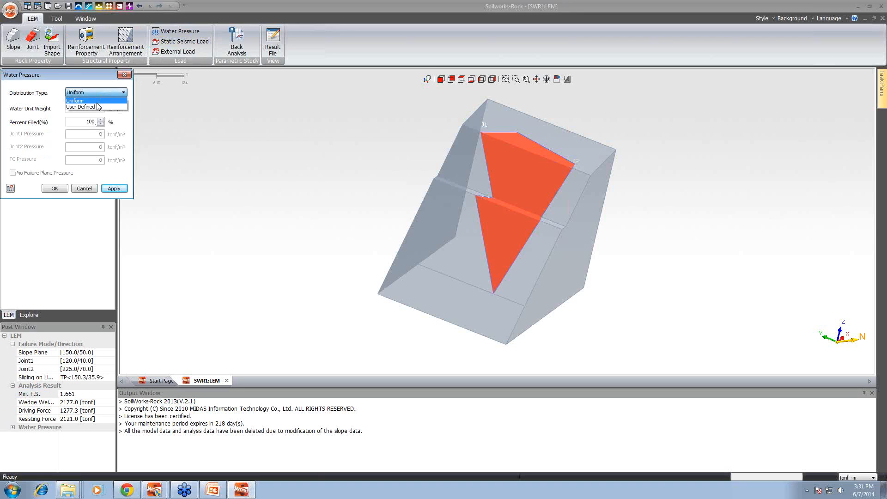
left_click(75, 101)
left_click(55, 188)
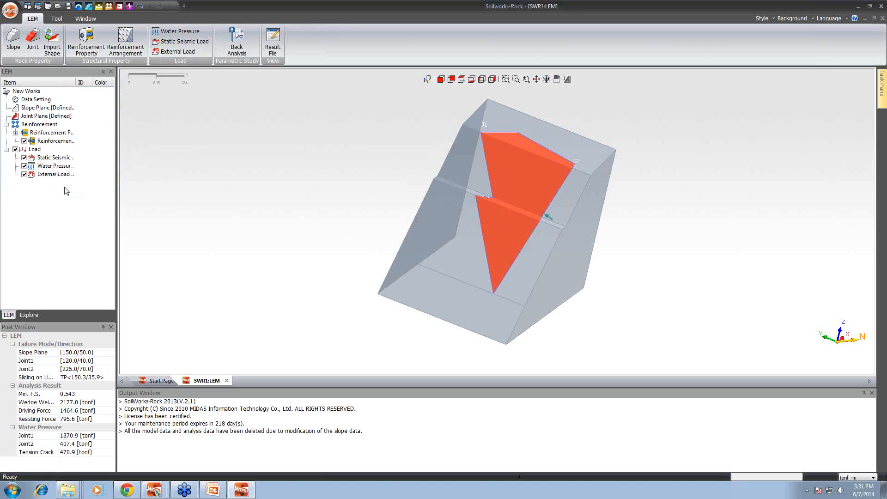
left_click_drag(545, 171, 476, 170)
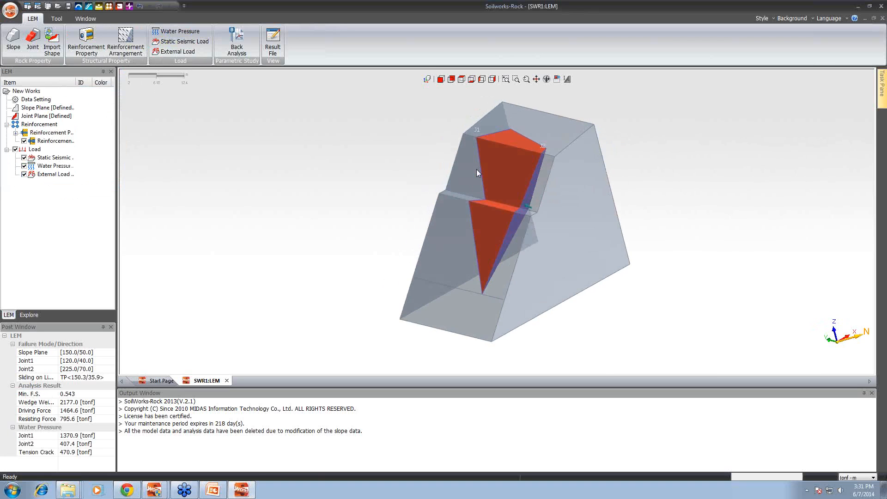
left_click(83, 394)
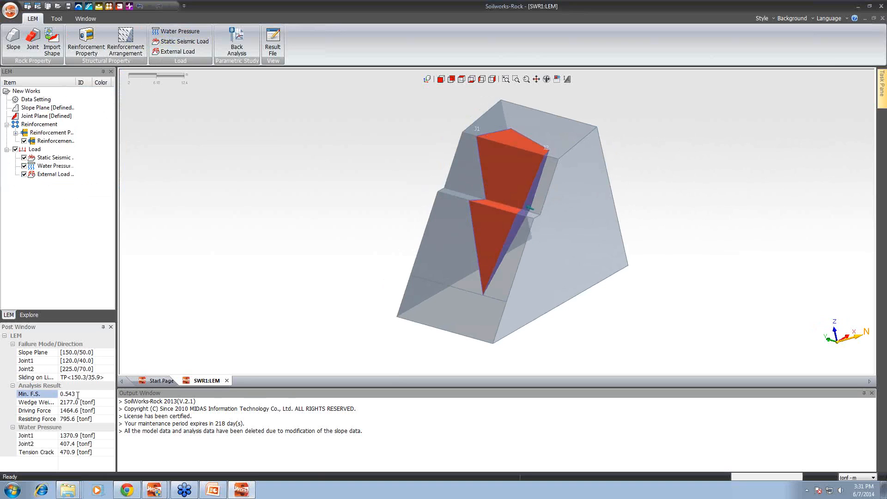
- Add a RockAnchor reinforcement property with 20 tonf tensile force and pull-out force using 0.05 m boring diameter and 50 tonf/m² frictional resistance
left_click(84, 43)
left_click_drag(423, 167, 277, 162)
left_click(328, 213)
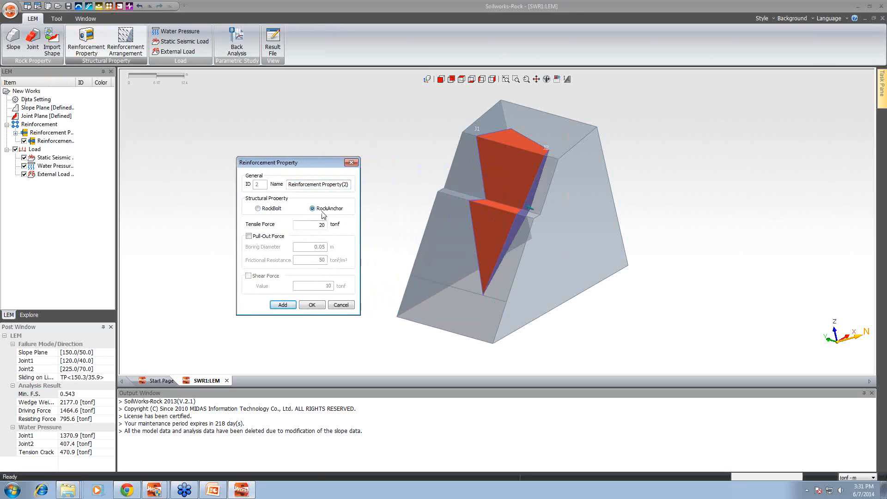
left_click(253, 237)
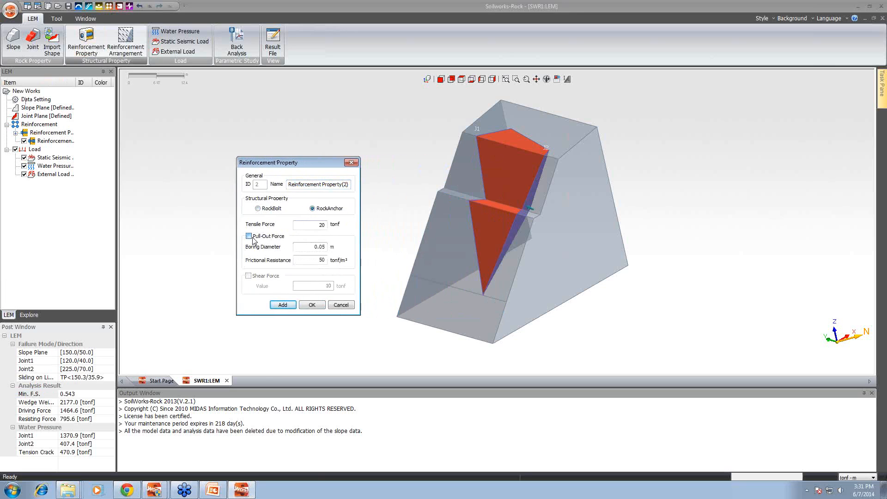
left_click(280, 305)
left_click(306, 305)
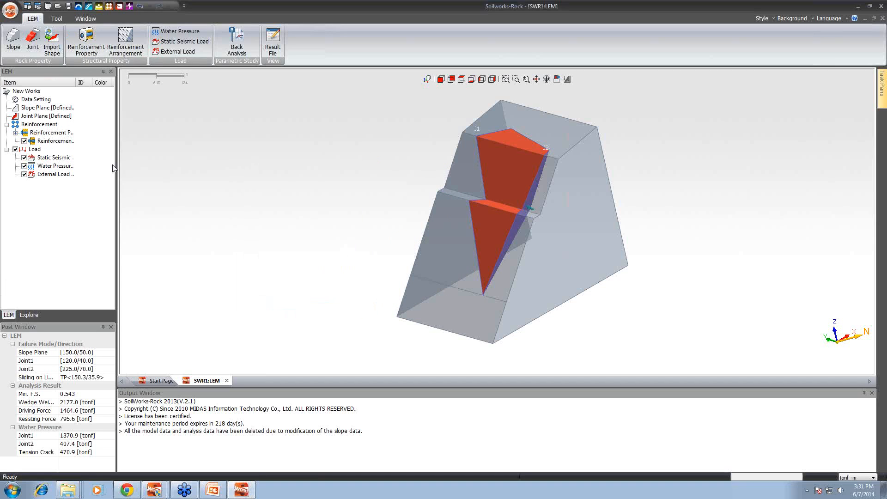
- Start a reinforcement arrangement on the wedge's front plane and set its grid to 10 horizontal and 10 vertical divisions
left_click(121, 42)
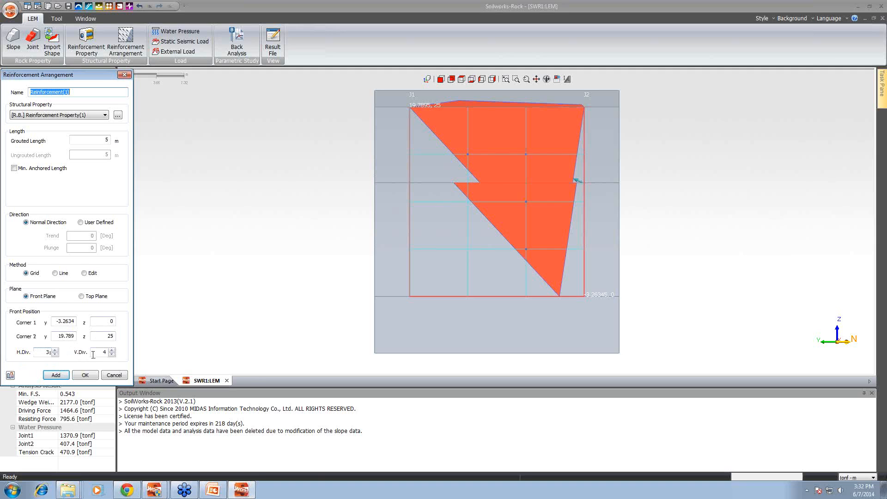
double_click(47, 352)
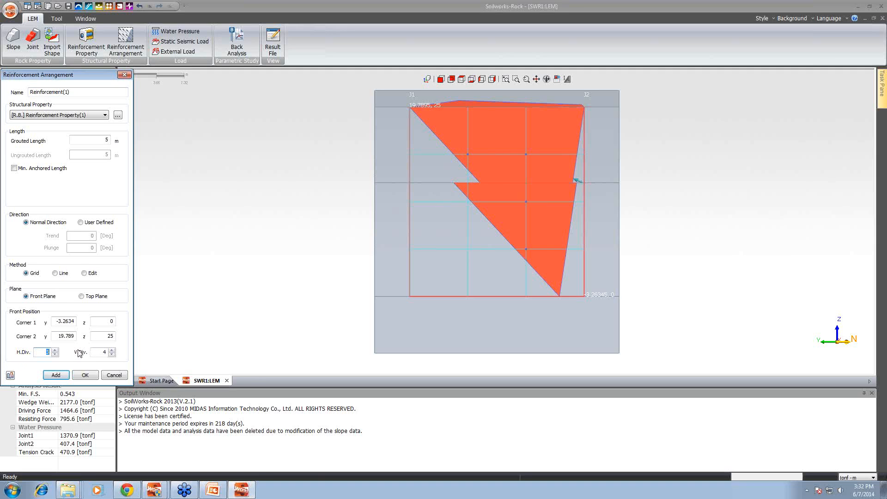
type("5")
double_click(101, 349)
type("5")
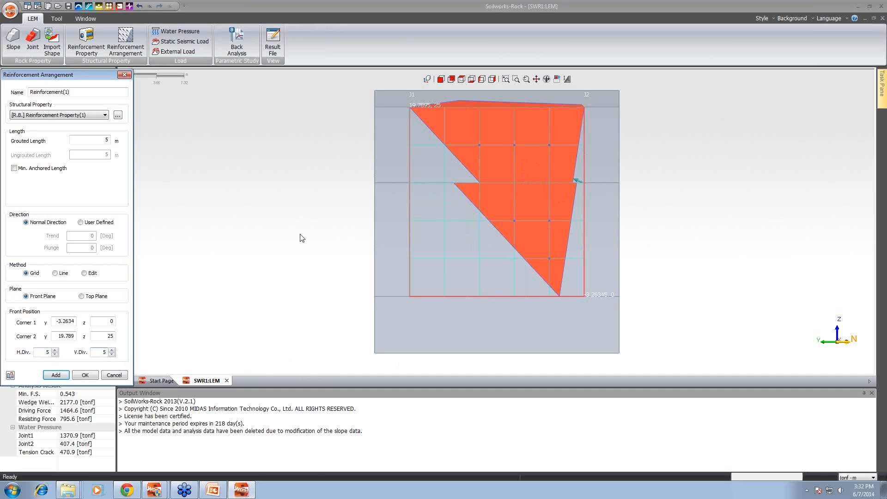
double_click(46, 353)
type("10")
key("Tab")
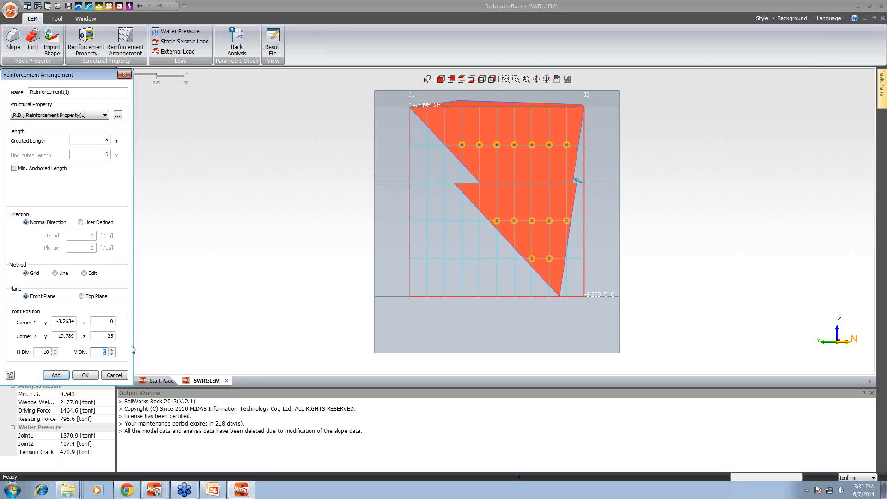
type("10")
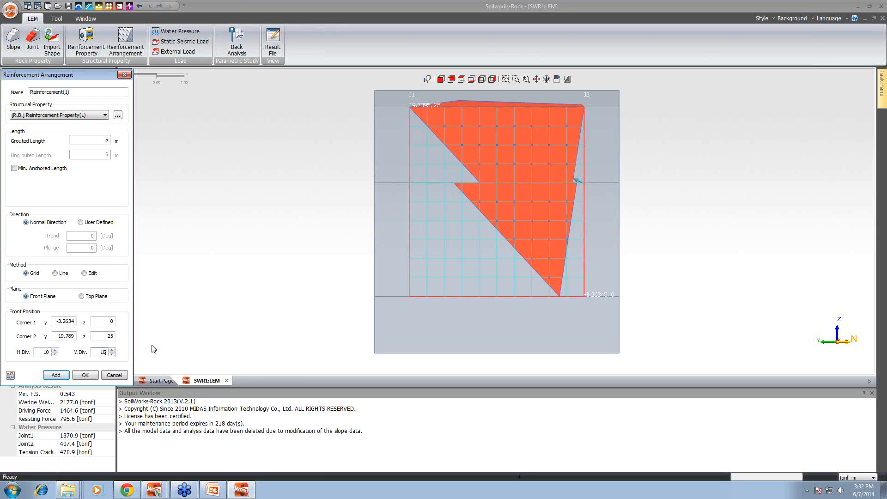
- Assign the rock anchor property to the grid with 5 m grouted and 5 m ungrouted lengths, and add the arrangement
left_click(77, 115)
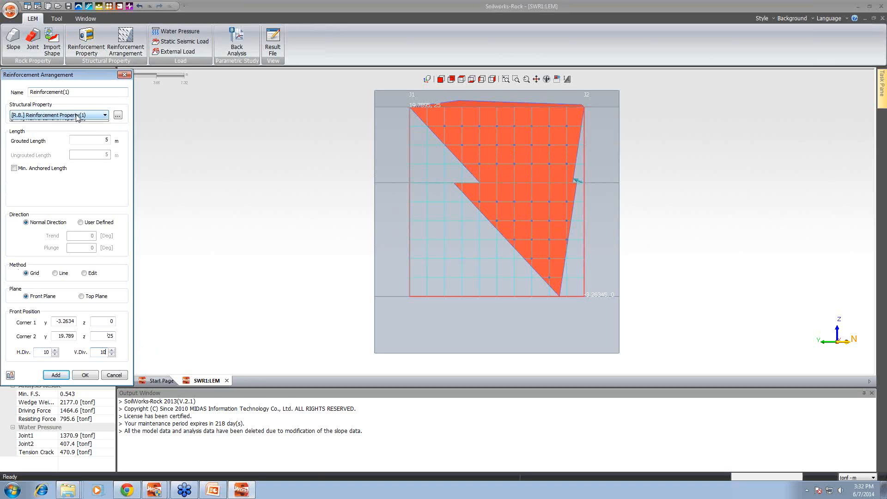
left_click(76, 131)
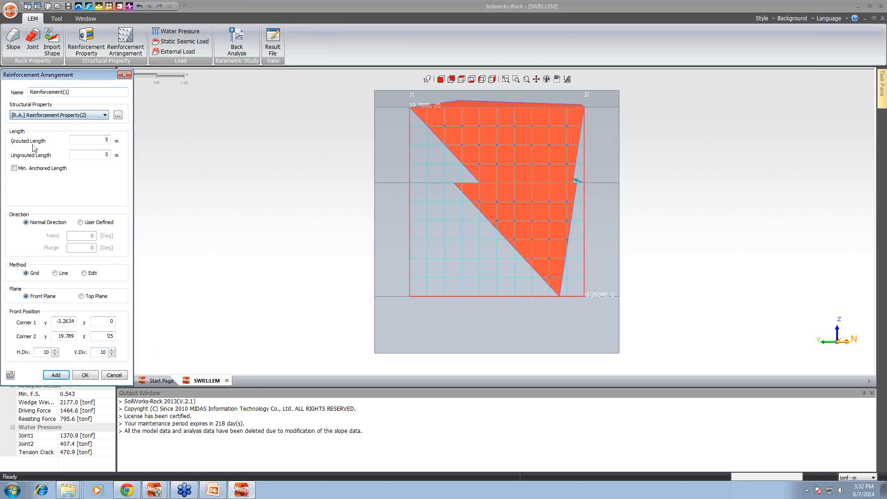
left_click(63, 116)
left_click(52, 138)
left_click(56, 375)
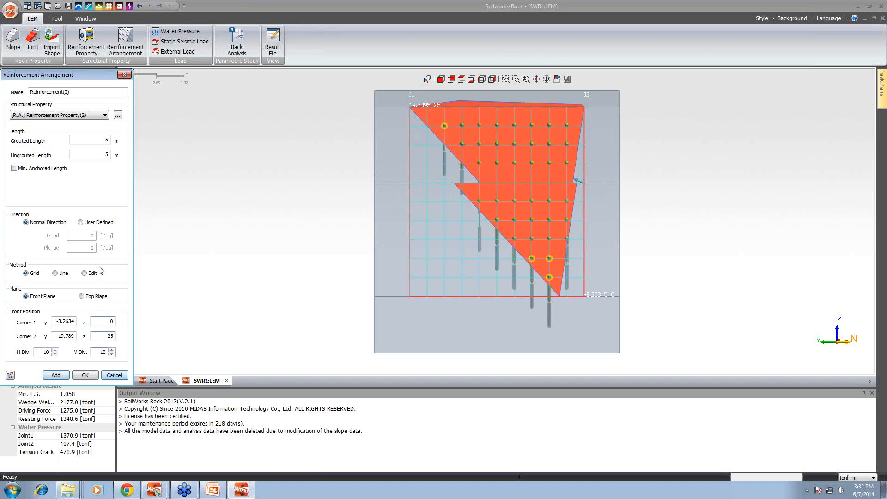